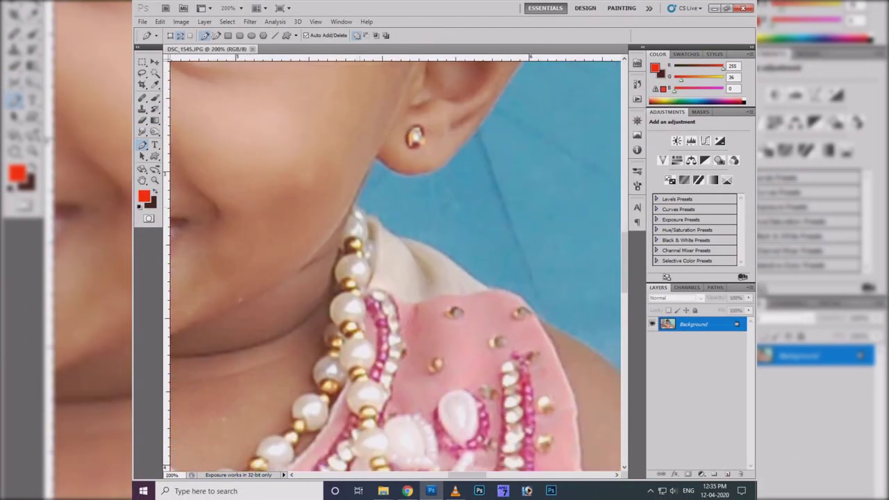
Step: Place pen anchors along the child's collar edge, starting from the left shoulder
left_click(357, 207)
left_click(378, 216)
left_click(401, 234)
left_click(434, 247)
left_click(454, 263)
left_click(478, 283)
Step: Continue the path down the sleeve and arm, curving around the white dress hem
left_click_drag(520, 296, 409, 69)
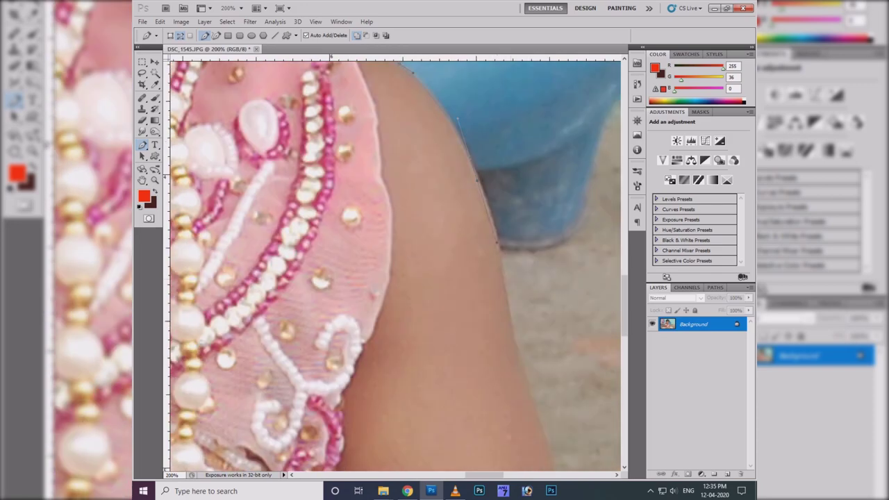
left_click_drag(417, 347, 389, 118)
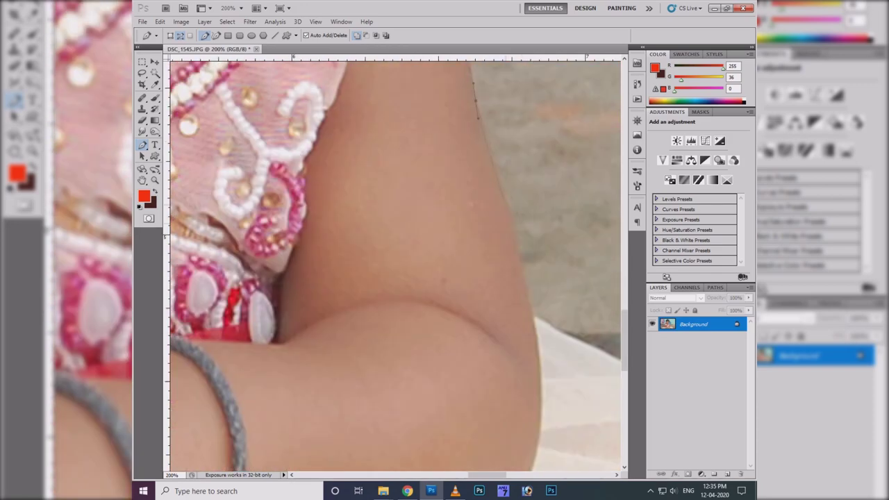
left_click_drag(581, 291, 403, 263)
left_click(480, 302)
key("ctrl+minus")
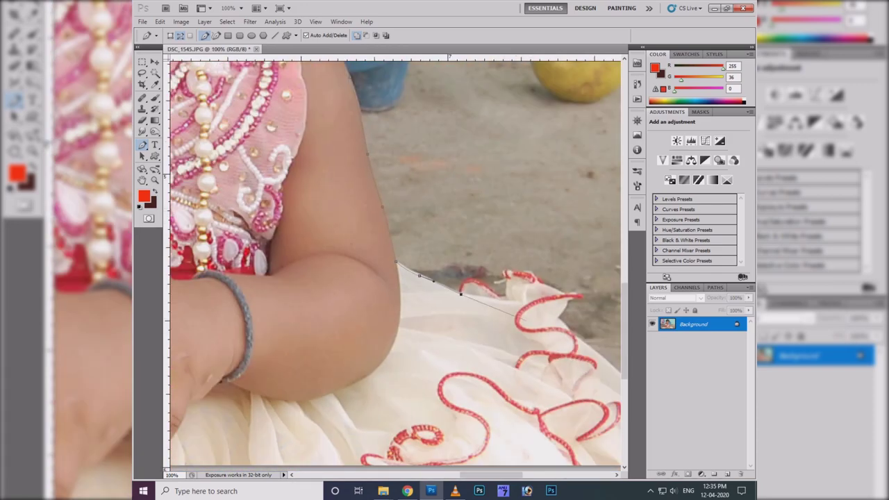
left_click(463, 334)
left_click_drag(462, 334, 504, 210)
left_click_drag(515, 251, 431, 334)
left_click_drag(431, 208, 486, 347)
Step: Extend the path below the dress and back up the right arm to the upper arm
left_click(366, 349)
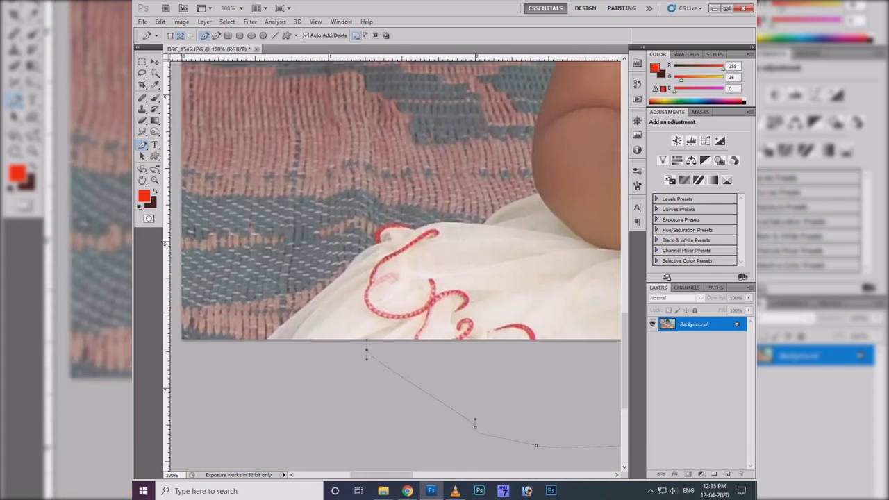
left_click(374, 320)
left_click(385, 280)
left_click(414, 231)
left_click(481, 223)
left_click_drag(520, 199, 415, 263)
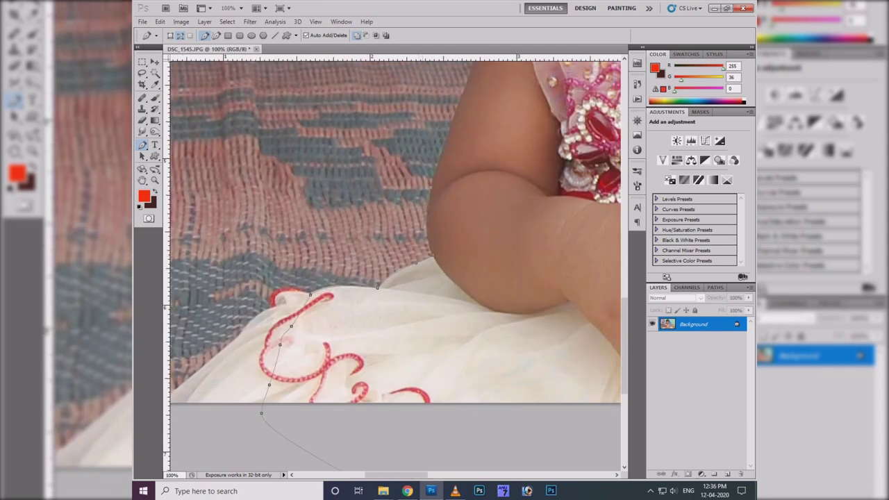
left_click_drag(416, 208, 375, 319)
left_click_drag(465, 69, 420, 153)
left_click(453, 119)
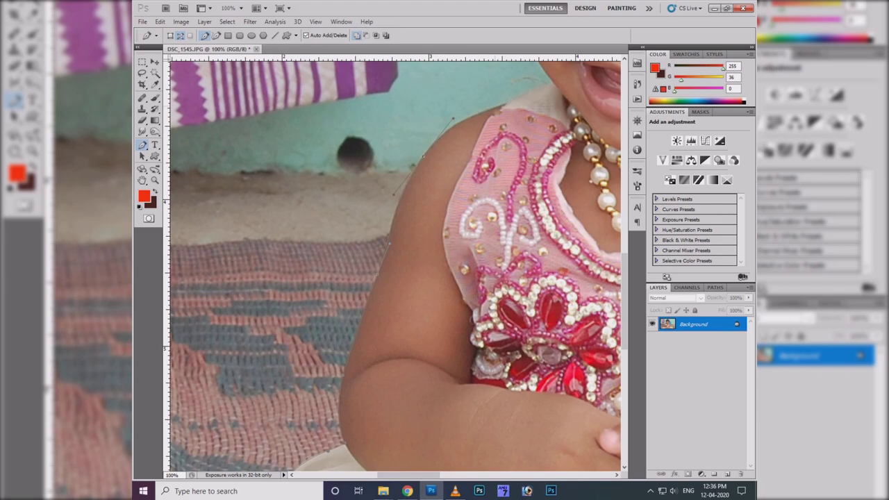
Step: Trace the path over the head and down the right-side hair curls toward the ear
scroll(395, 267, "up", 2)
scroll(394, 266, "up", 2)
scroll(394, 267, "up", 2)
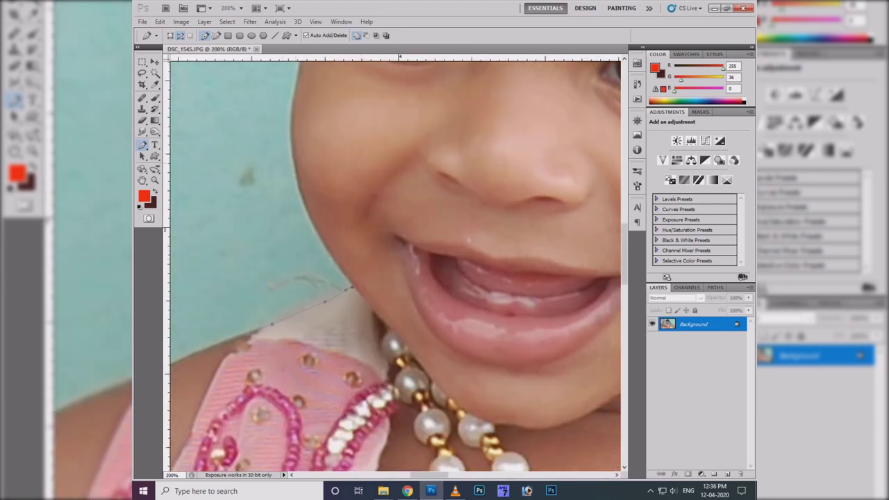
left_click_drag(399, 229, 387, 458)
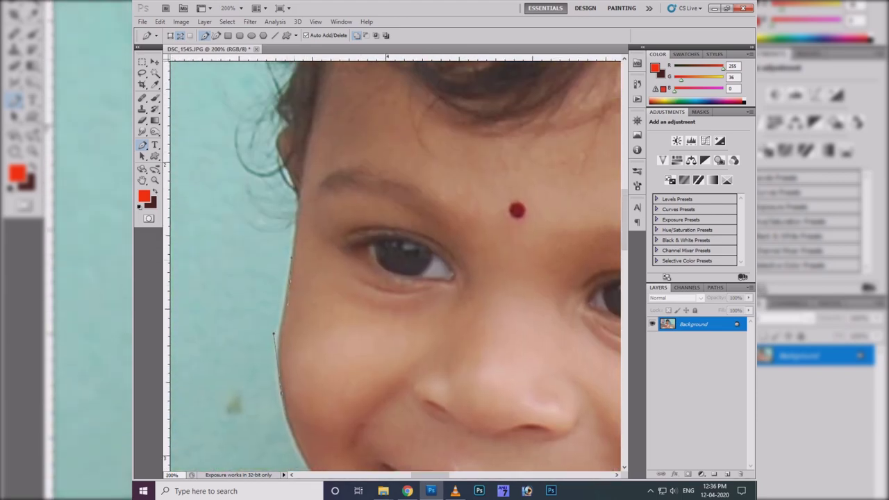
left_click_drag(396, 292, 387, 378)
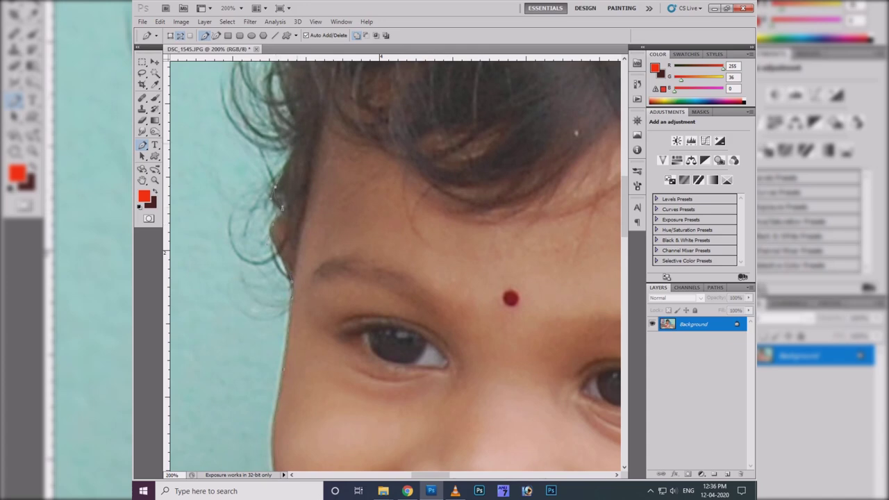
left_click_drag(378, 250, 381, 407)
mouse_move(389, 208)
left_mouse_down()
mouse_move(389, 375)
mouse_move(319, 278)
left_mouse_up()
left_click_drag(389, 389, 382, 181)
left_click_drag(382, 277, 375, 265)
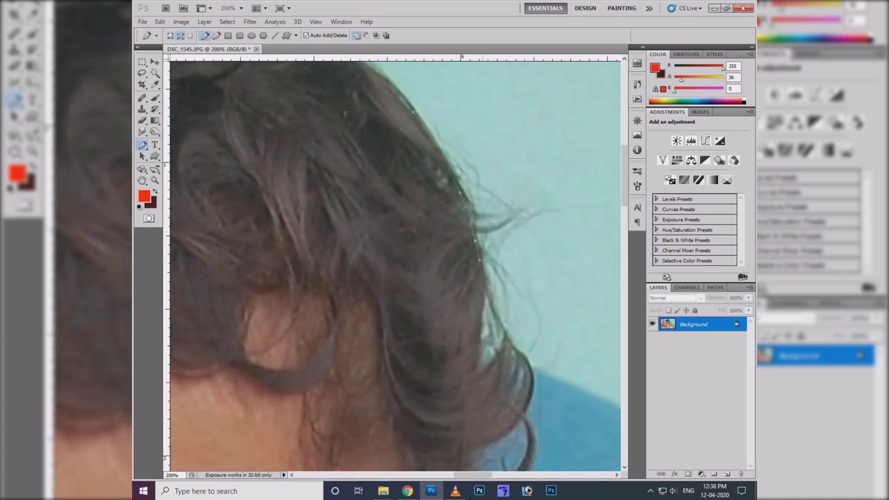
left_click_drag(474, 284, 464, 243)
left_click(460, 347)
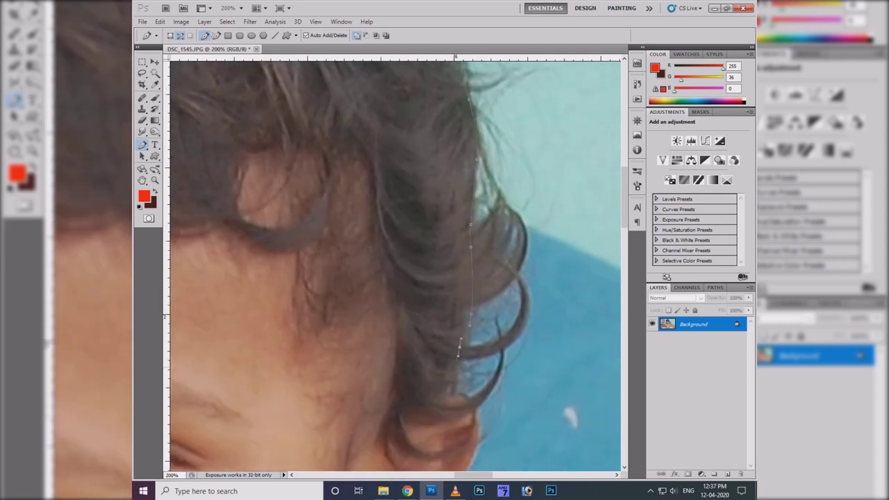
left_click(450, 379)
mouse_move(449, 379)
left_mouse_down()
mouse_move(439, 341)
mouse_move(469, 296)
mouse_move(498, 126)
mouse_move(518, 98)
left_mouse_up()
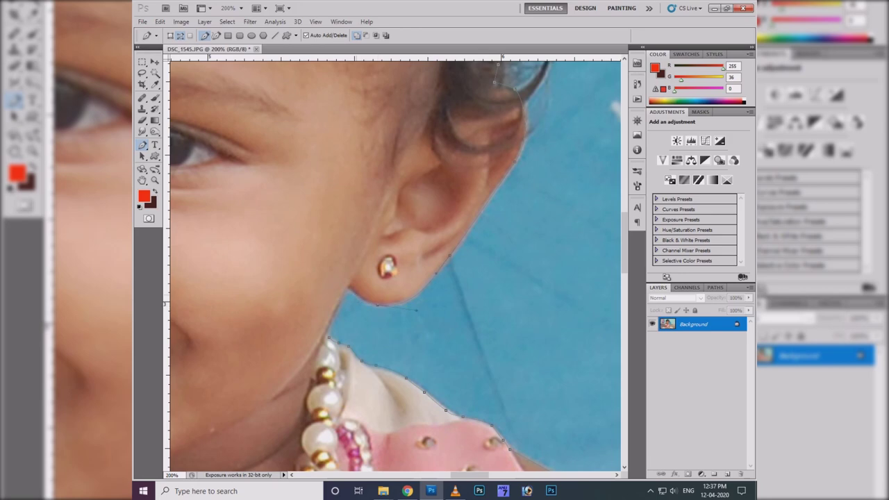
Step: Load the path as a feathered selection and copy the child onto a new layer
key("ctrl+0")
key("ctrl+Return")
key("shift+F6")
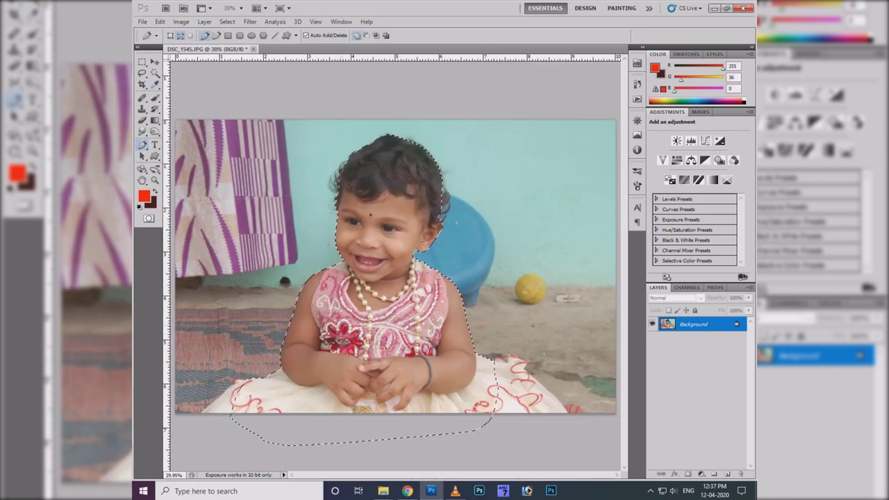
key("Return")
key("ctrl+j")
key("v")
key("shift+Up")
key("shift+Up")
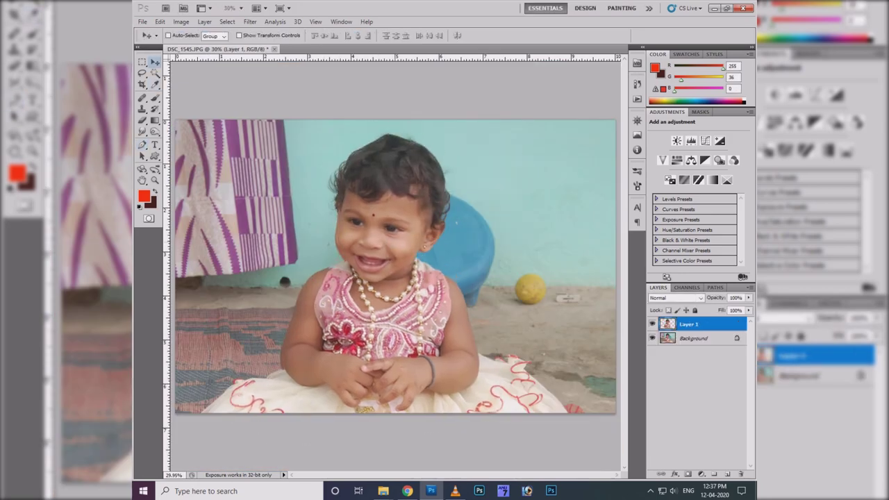
Step: Create a new blank document and paste the cut-out child into it
key("ctrl+n")
key("Return")
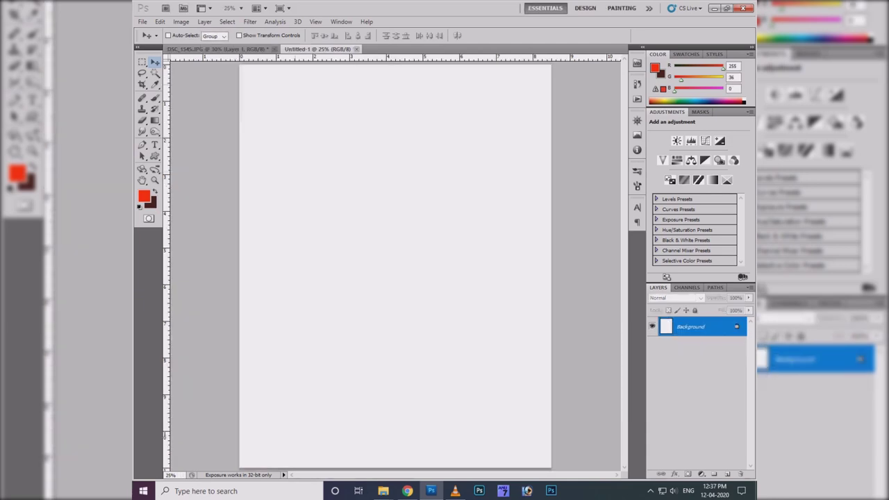
key("alt+i")
key("Escape")
key("ctrl+Tab")
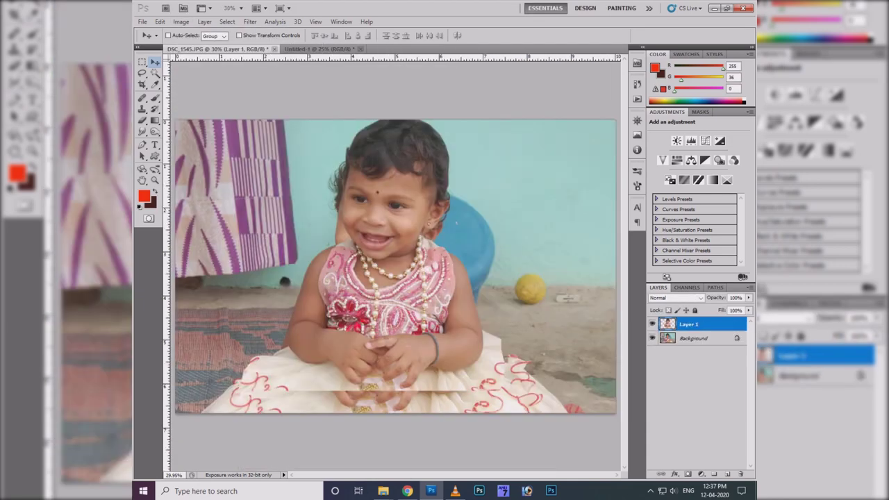
key("ctrl+a")
key("ctrl+c")
key("ctrl+Tab")
key("ctrl+v")
Step: Enlarge the pasted child with Free Transform and keep Layer 1 as the working layer
key("ctrl+t")
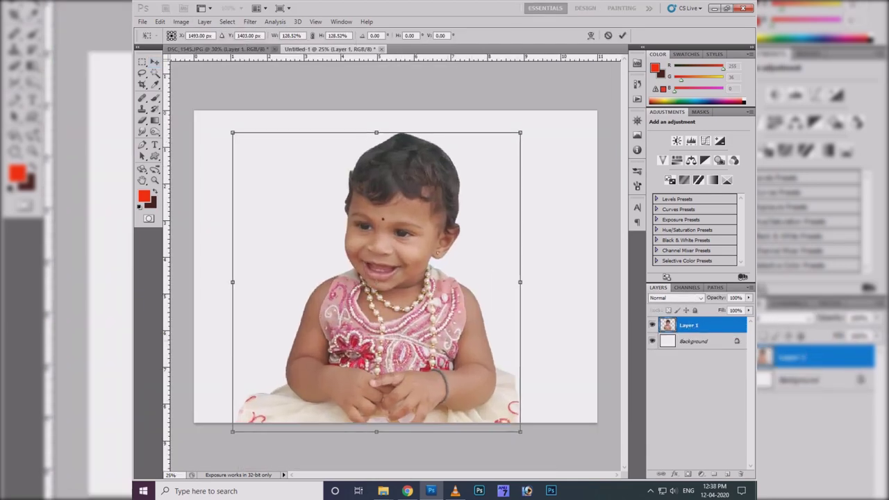
left_click_drag(520, 431, 539, 460)
key("Return")
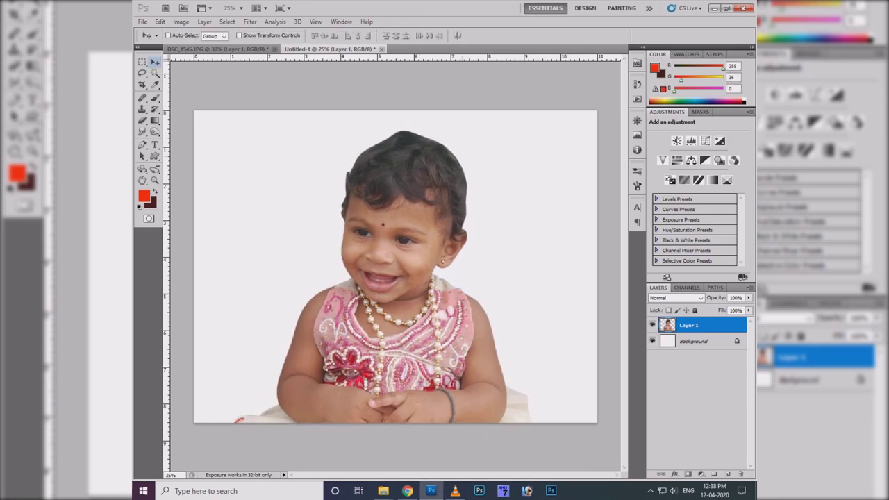
right_click(417, 206)
left_click(434, 223)
left_click(687, 325)
Step: Duplicate Layer 1 and sharpen the copy with Unsharp Mask
key("ctrl+plus")
key("ctrl+plus")
key("ctrl+plus")
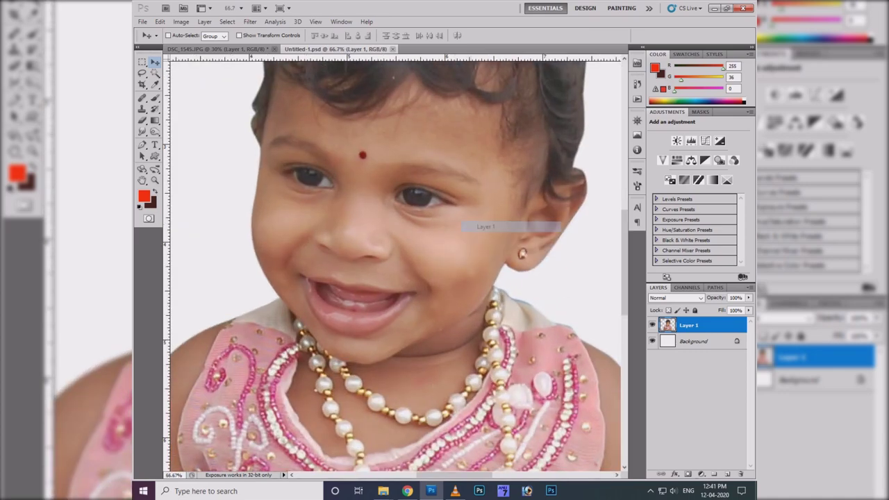
right_click(437, 280)
key("Escape")
key("ctrl+j")
left_click(250, 21)
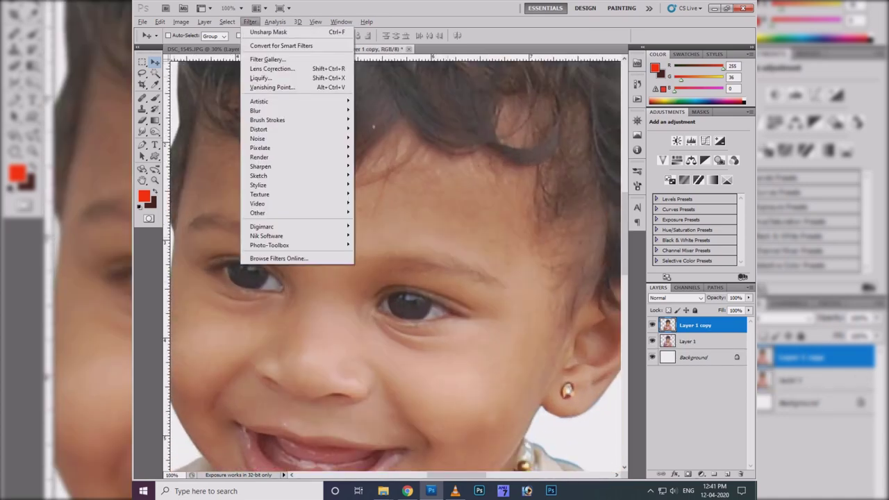
left_click(380, 203)
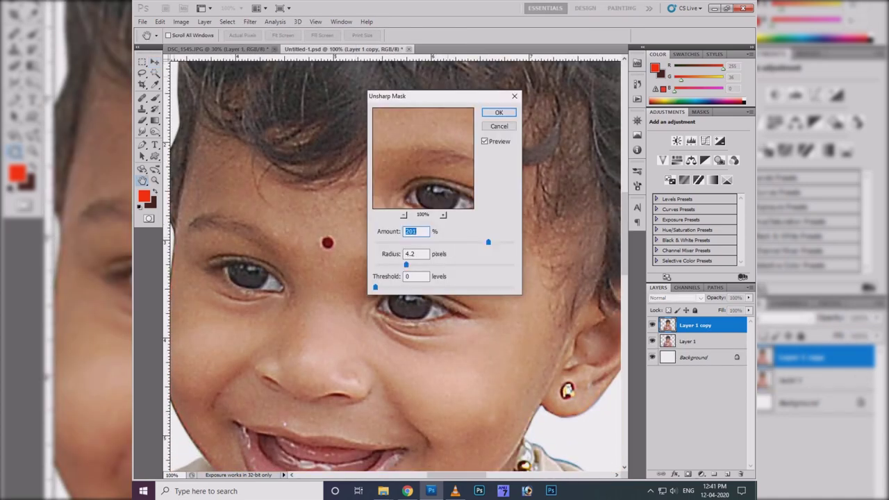
left_click(500, 112)
Step: Apply Vibrance +47 and Saturation +18 to Layer 1 copy
key("ctrl+minus")
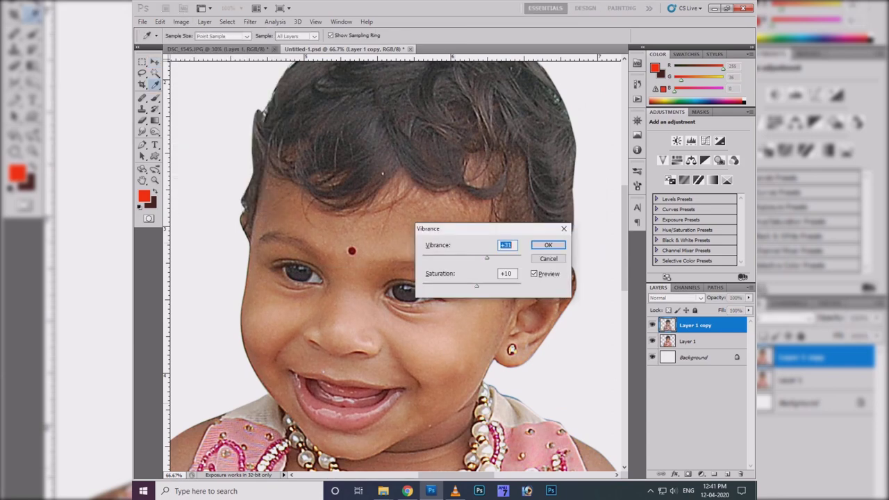
type("23")
key("Tab")
type("3118")
key("shift+Tab")
type("33")
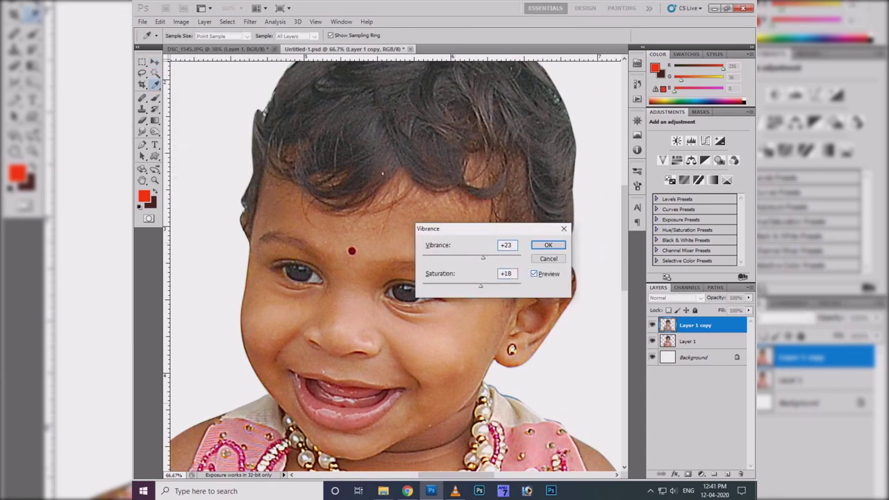
key("Tab")
key("Return")
key("ctrl+plus")
key("ctrl+plus")
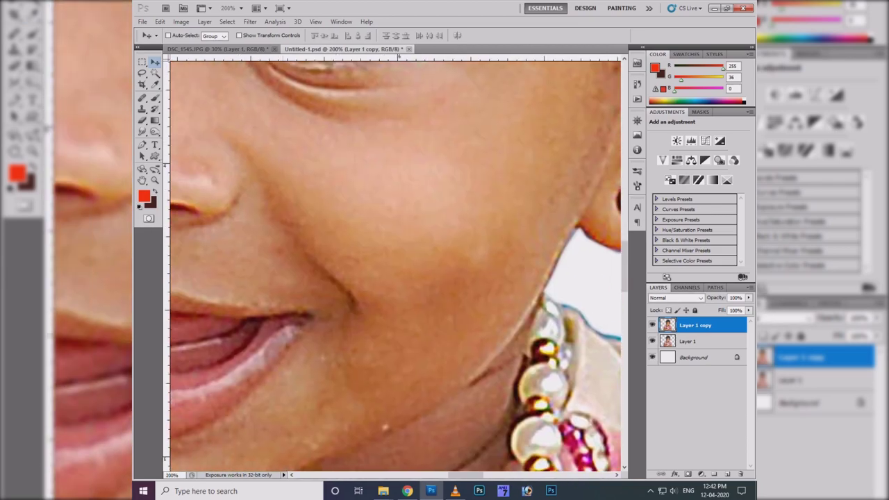
Step: Switch to the Smudge tool, pick a brush preset and lower strength to about 44%
right_click(142, 132)
left_click(184, 143)
right_click(264, 139)
scroll(403, 305, "down", 3)
left_click(497, 304)
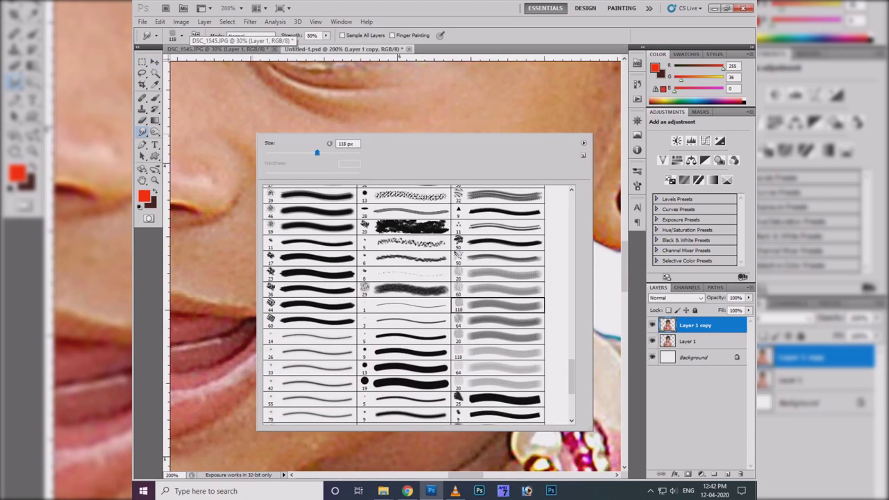
key("Return")
left_click(325, 35)
left_click_drag(327, 45, 305, 45)
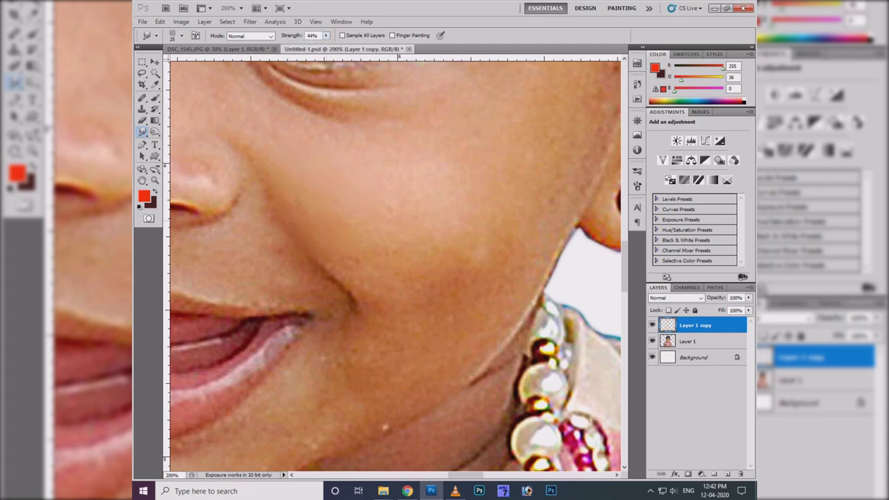
Step: Choose a 50 px soft brush and lock transparent pixels on Layer 1 copy
scroll(394, 264, "up", 2)
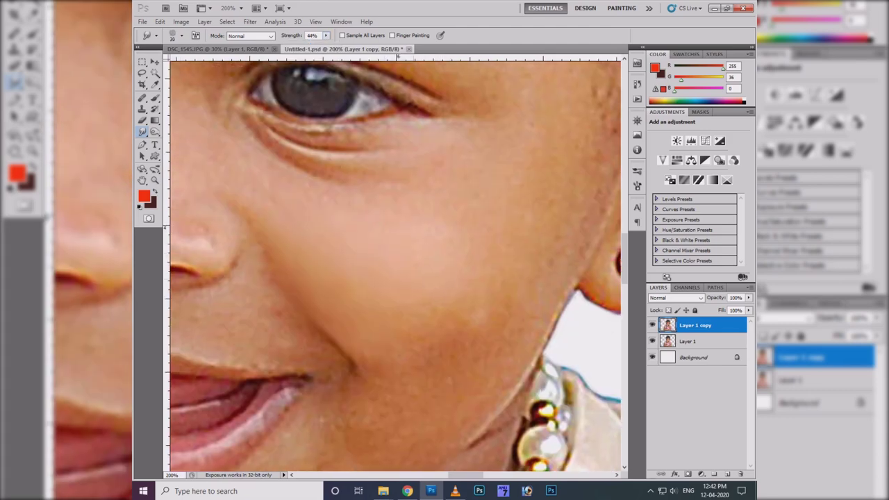
right_click(415, 180)
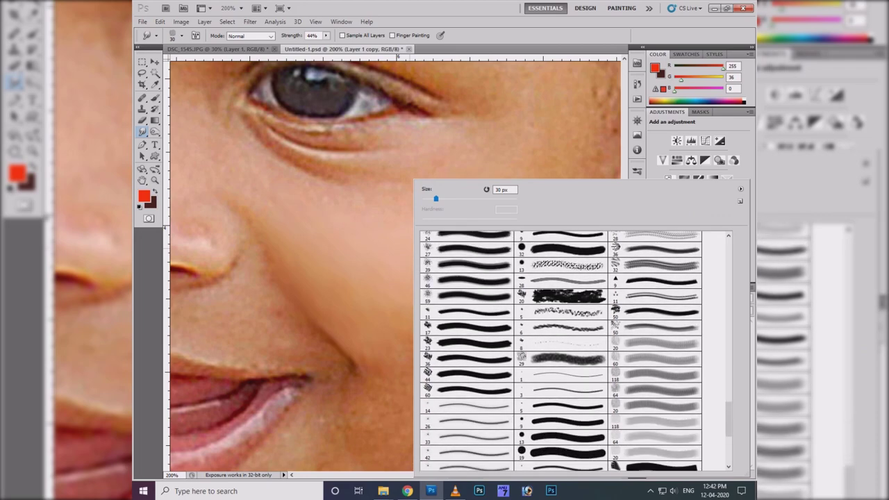
scroll(445, 347, "up", 2)
scroll(444, 347, "up", 2)
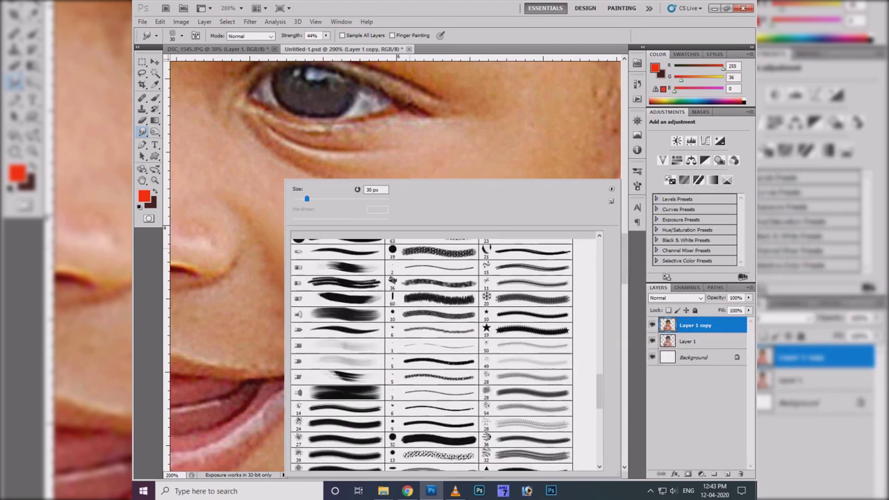
scroll(444, 347, "up", 2)
scroll(444, 351, "up", 2)
scroll(444, 350, "up", 2)
scroll(444, 351, "up", 2)
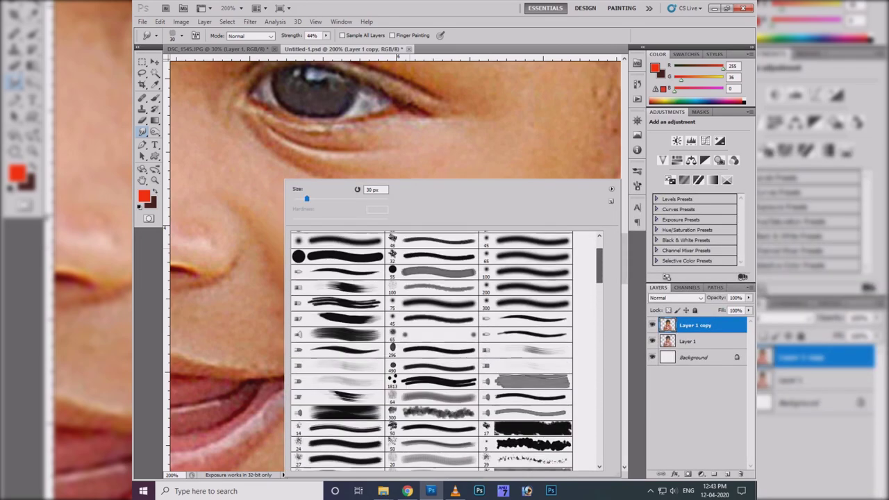
scroll(445, 351, "up", 2)
double_click(432, 345)
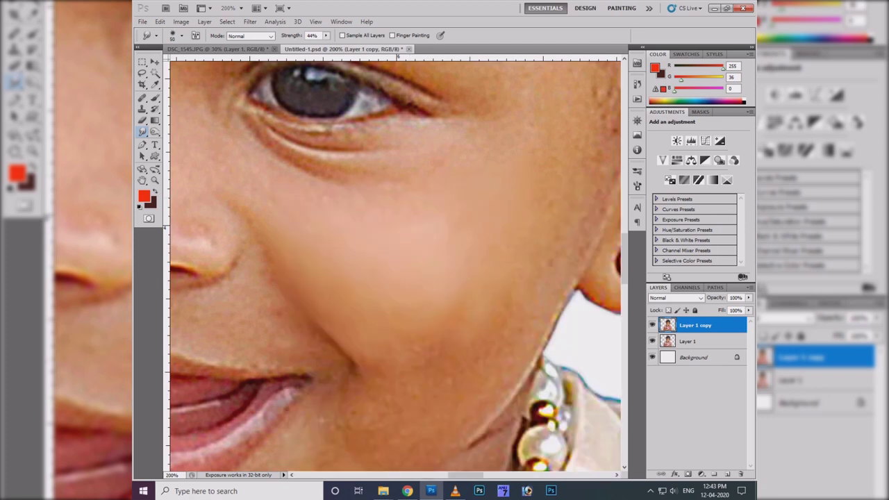
left_click(669, 311)
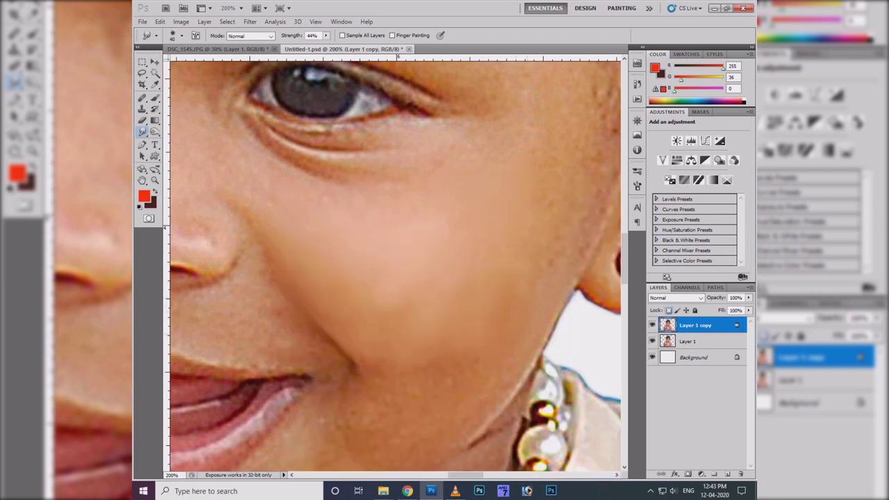
mouse_move(430, 236)
left_mouse_down()
mouse_move(361, 291)
mouse_move(450, 308)
left_mouse_up()
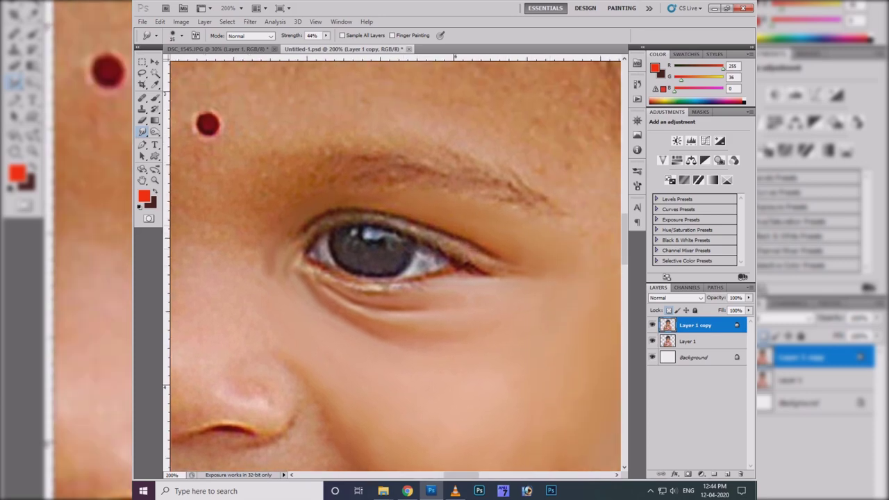
Step: Smudge the skin around the eye, cheek and nose, resizing the brush between 15 and 30
key("bracketright")
key("bracketleft")
key("bracketleft")
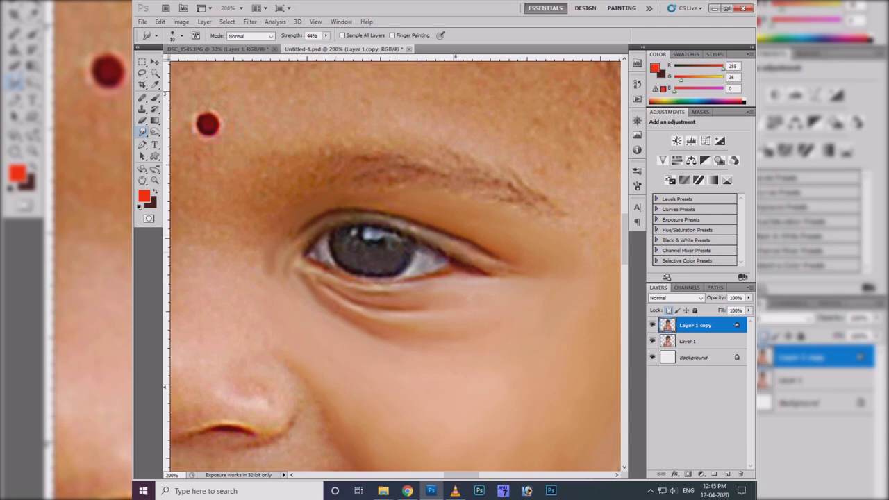
key("bracketleft")
key("bracketright")
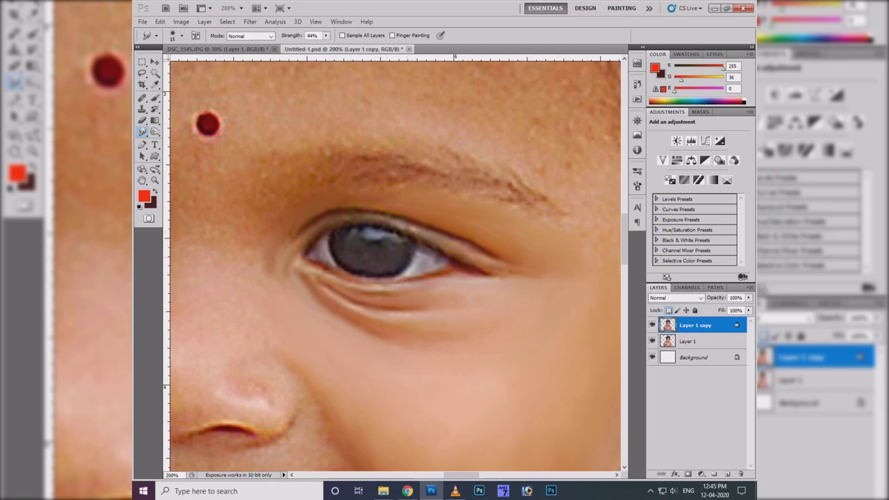
left_click_drag(279, 252, 379, 214)
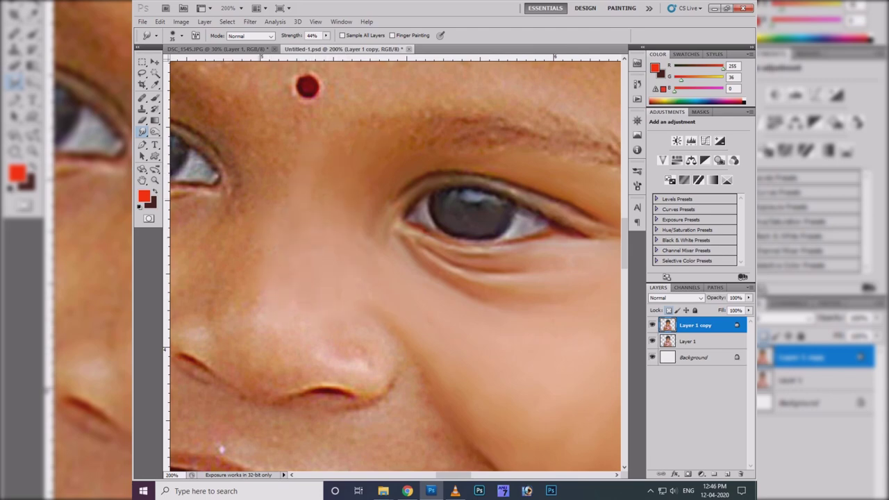
mouse_move(221, 450)
left_mouse_down()
mouse_move(264, 429)
mouse_move(259, 390)
left_mouse_up()
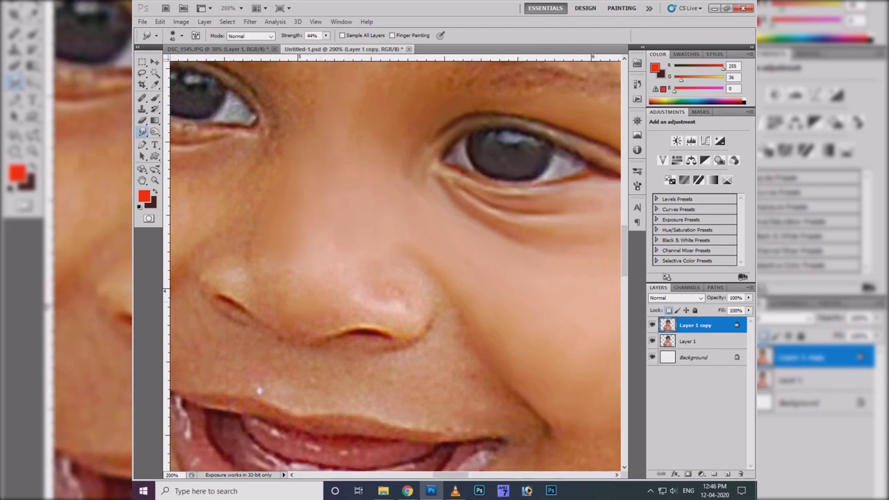
key("bracketleft")
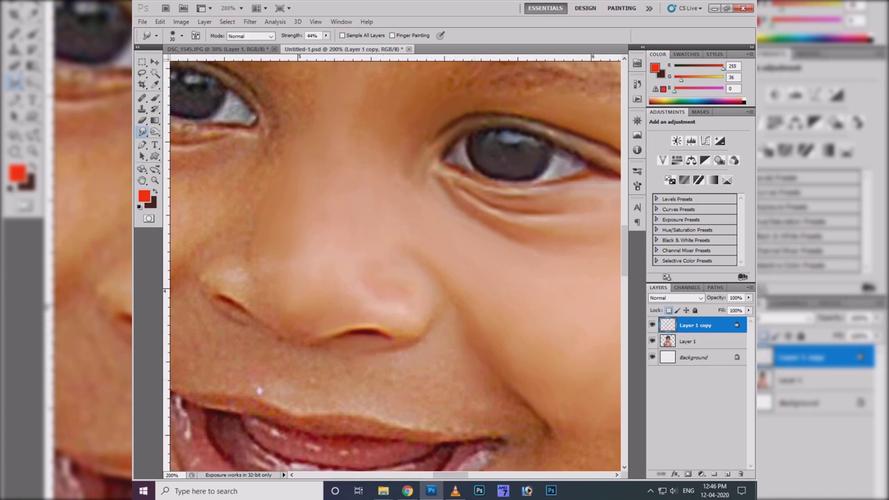
Step: Smudge the chin, mouth corners, nose and cheek skin smooth on Layer 1 copy
scroll(395, 264, "down", 2)
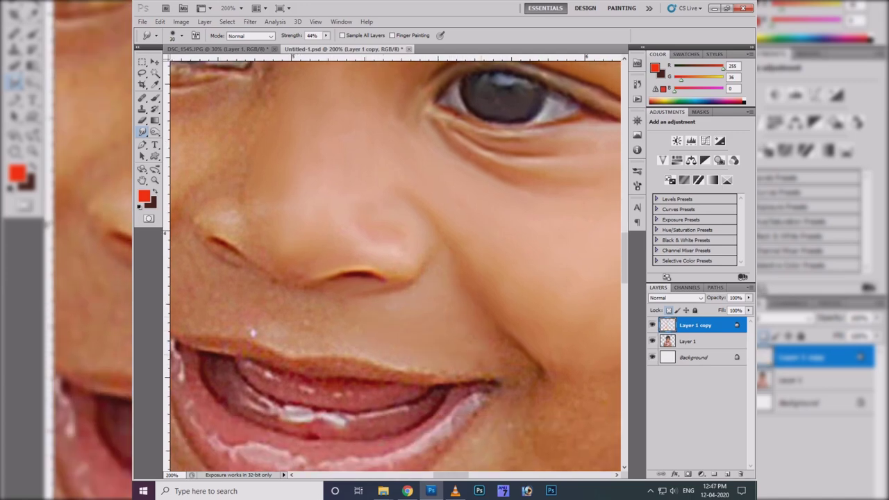
scroll(395, 263, "down", 1)
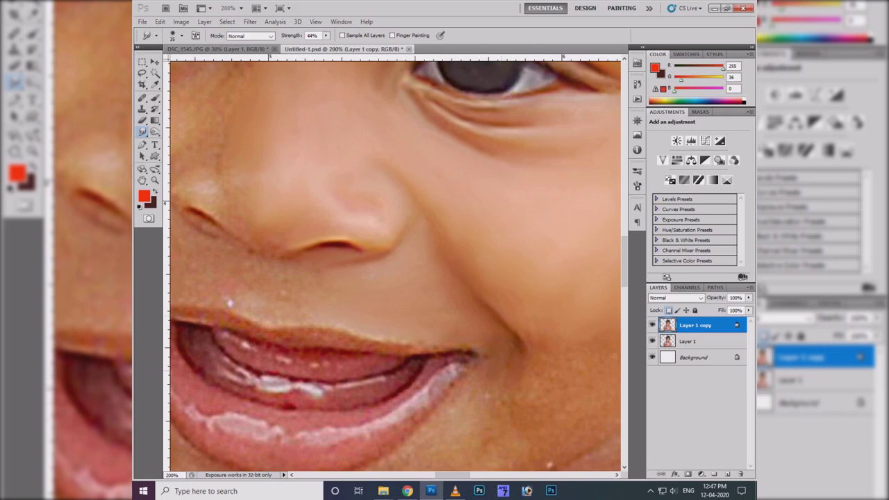
scroll(395, 263, "down", 1)
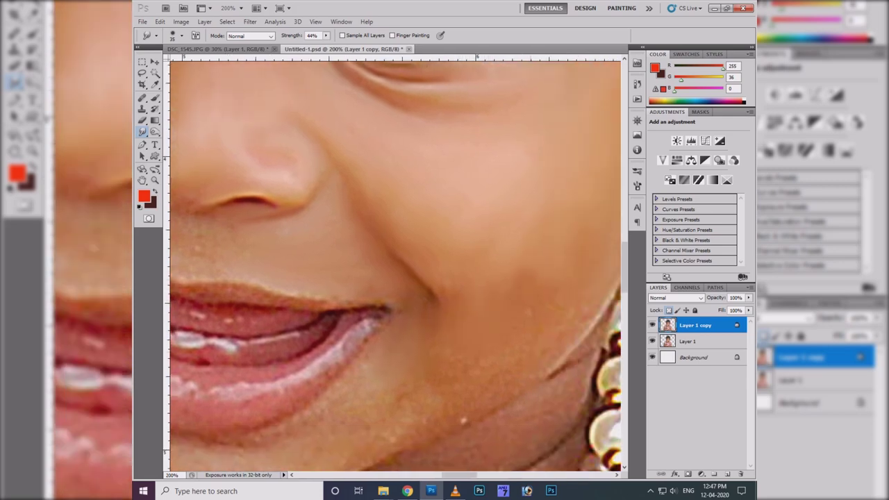
mouse_move(477, 250)
left_mouse_down()
mouse_move(396, 264)
mouse_move(457, 139)
mouse_move(507, 127)
mouse_move(569, 86)
left_mouse_up()
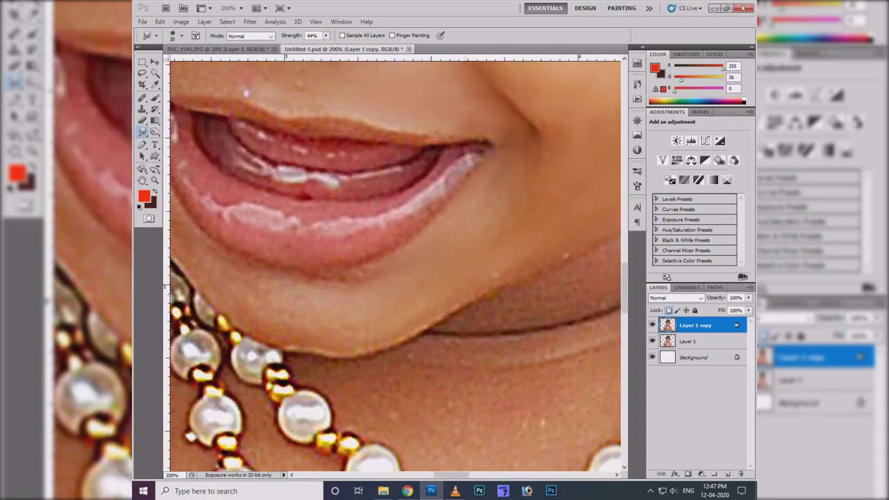
mouse_move(313, 277)
left_mouse_down()
mouse_move(451, 276)
mouse_move(368, 277)
mouse_move(410, 288)
mouse_move(434, 322)
left_mouse_up()
key("Delete")
key("ctrl+z")
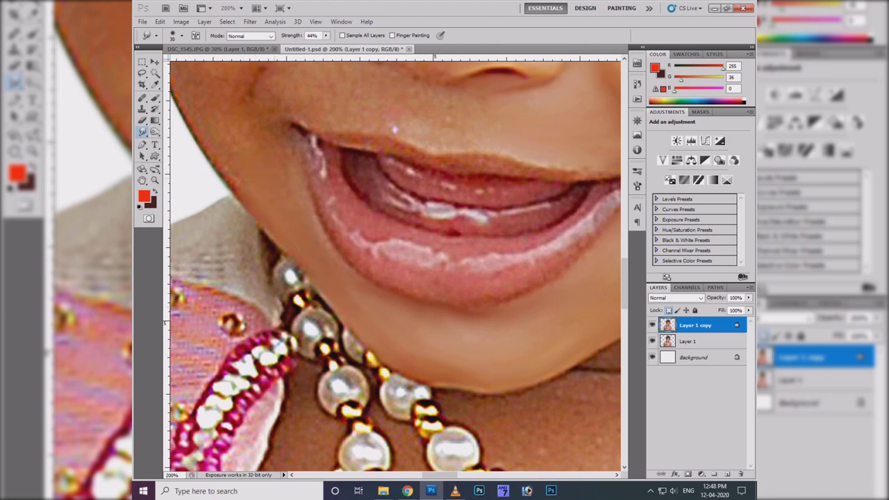
mouse_move(395, 129)
left_mouse_down()
mouse_move(491, 293)
mouse_move(493, 370)
left_mouse_up()
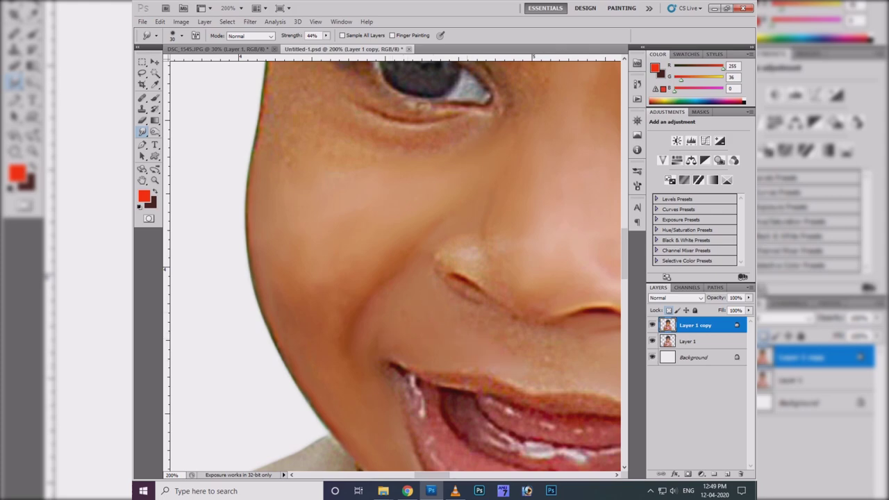
left_click_drag(533, 267, 461, 253)
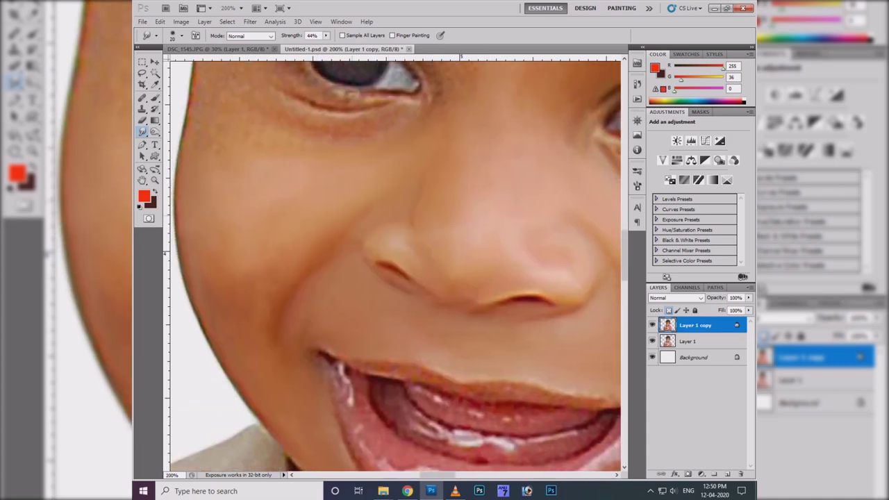
left_click_drag(460, 253, 409, 384)
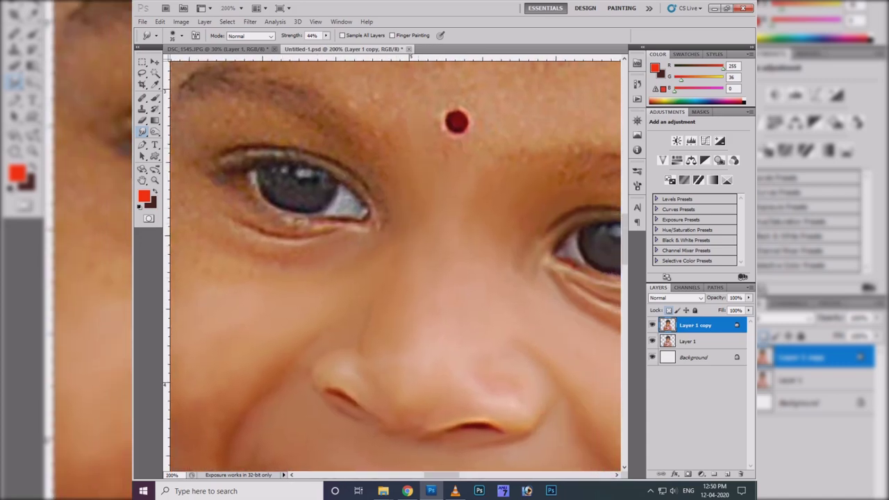
Step: Check the whole face zoomed out, then smooth the skin below the lower eyelid at 200%
scroll(359, 165, "up", 3)
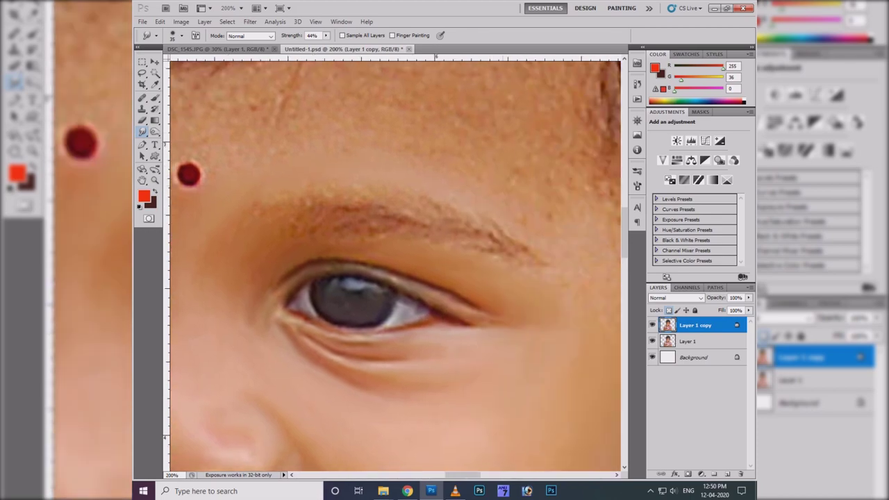
left_click_drag(435, 437, 361, 420)
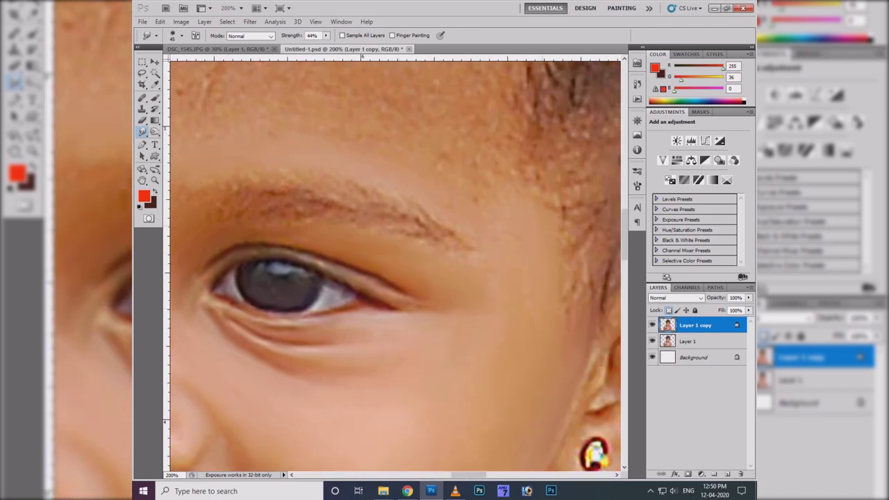
key("ctrl+minus")
key("ctrl+plus")
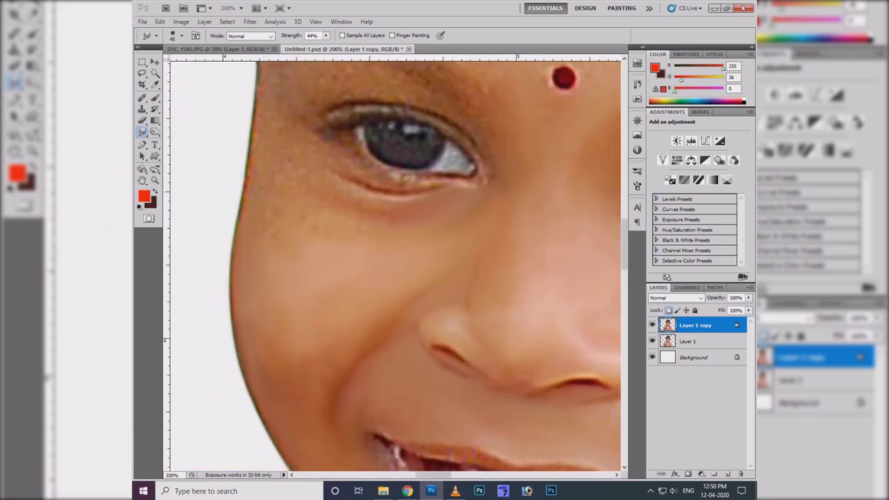
scroll(392, 264, "down", 3)
scroll(392, 264, "up", 2)
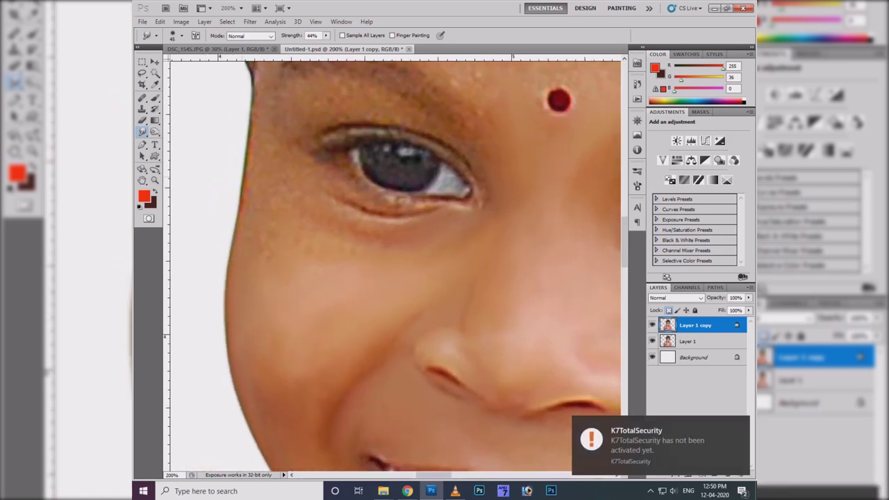
scroll(392, 264, "up", 2)
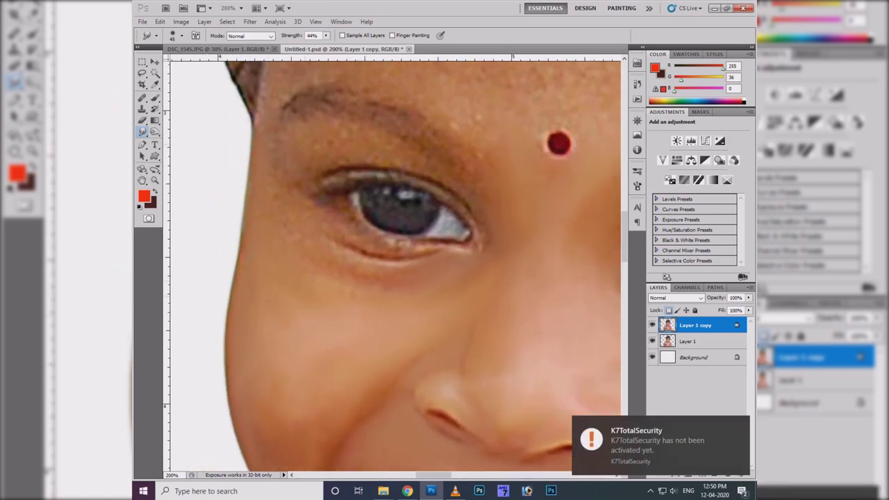
scroll(393, 264, "up", 2)
scroll(392, 264, "left", 2)
left_click_drag(416, 305, 473, 309)
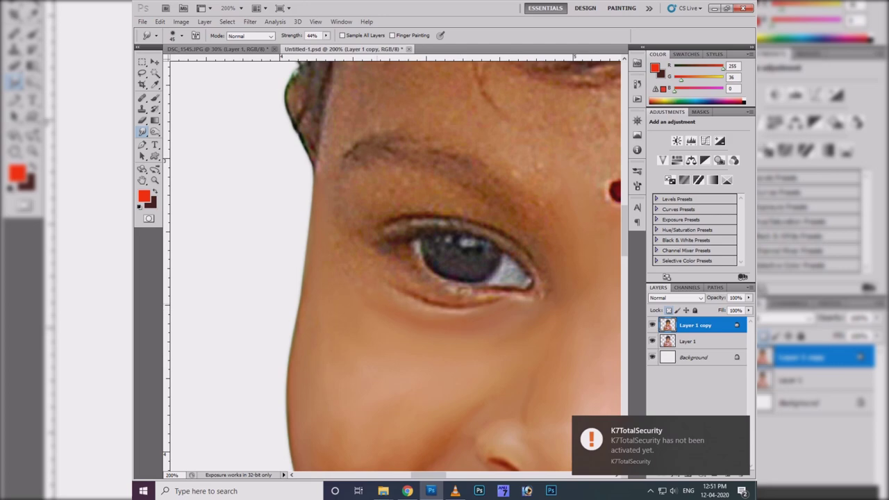
left_click_drag(416, 302, 482, 298)
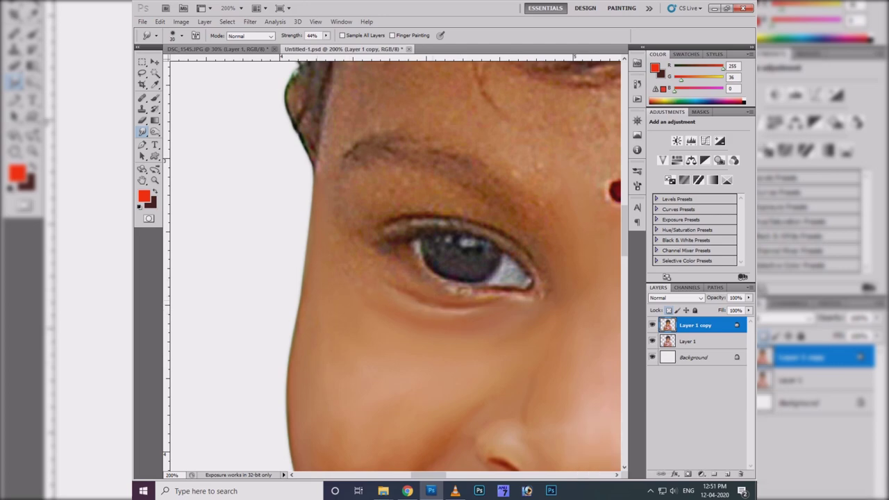
left_click_drag(451, 257, 436, 319)
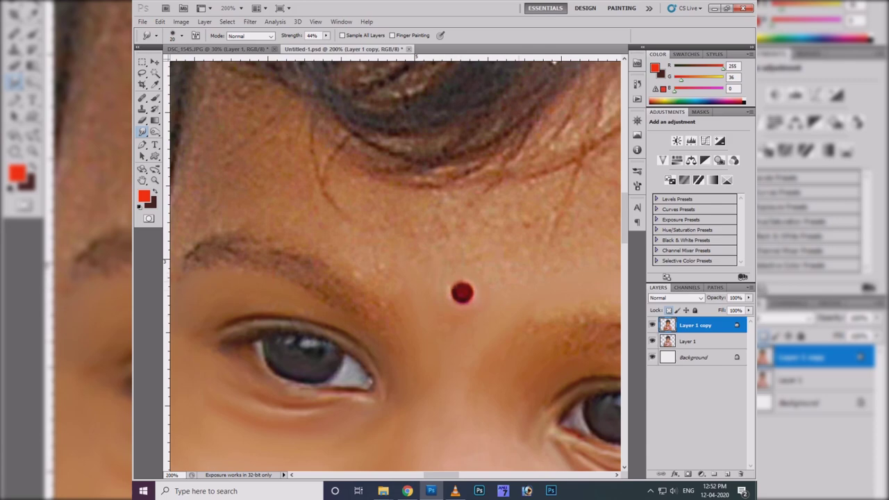
Step: Smudge the forehead lines around the bindi and the skin near the eye and eyebrow
mouse_move(554, 61)
left_mouse_down()
mouse_move(377, 79)
mouse_move(321, 96)
left_mouse_up()
left_click_drag(521, 175, 444, 201)
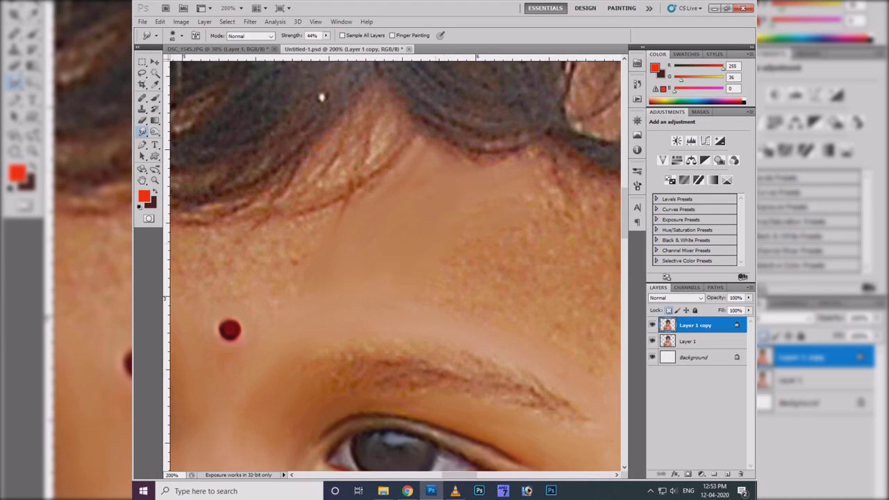
mouse_move(321, 97)
left_mouse_down()
mouse_move(221, 80)
mouse_move(127, 9)
left_mouse_up()
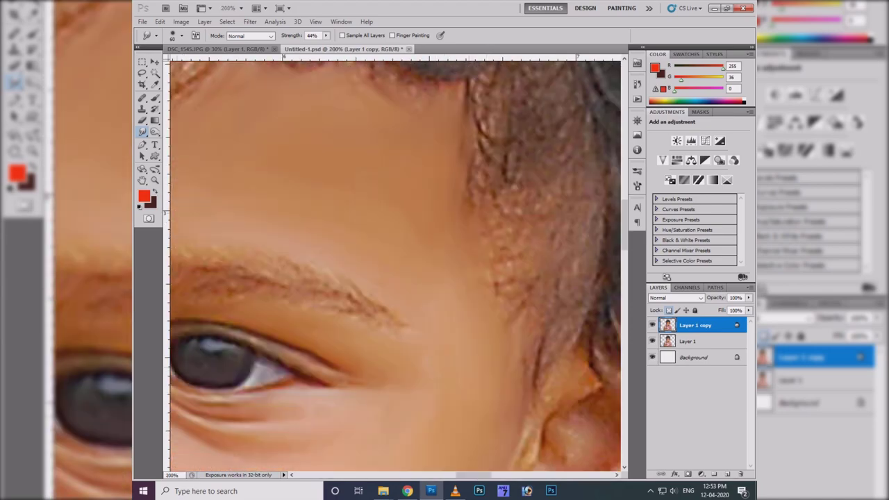
scroll(392, 264, "up", 2)
scroll(392, 264, "up", 2)
scroll(393, 264, "up", 2)
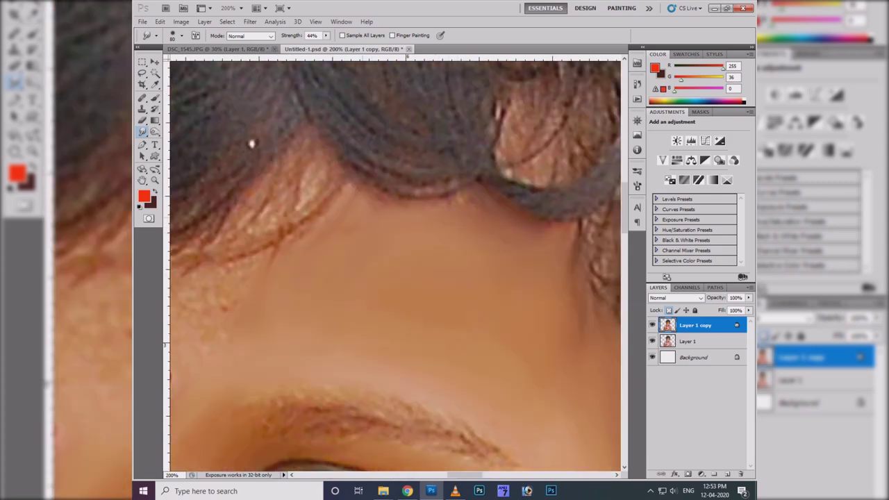
mouse_move(251, 144)
left_mouse_down()
mouse_move(465, 87)
mouse_move(571, 85)
left_mouse_up()
left_click_drag(398, 293, 472, 312)
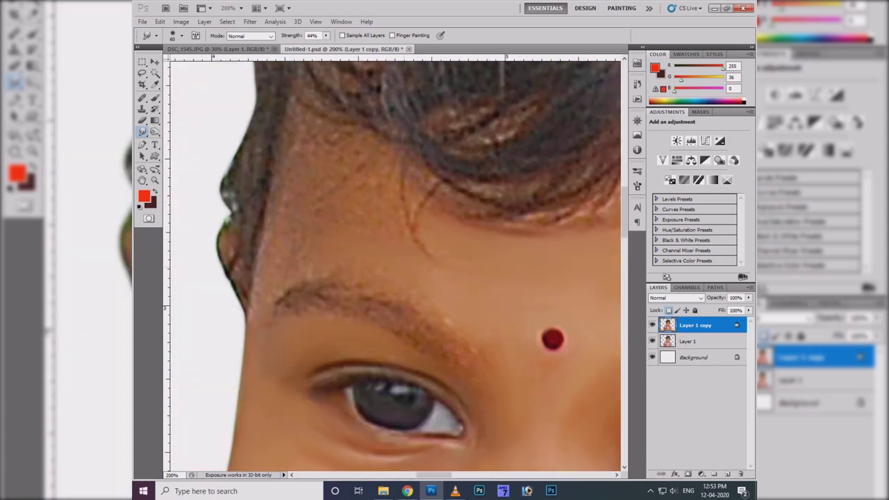
left_click_drag(425, 179, 419, 245)
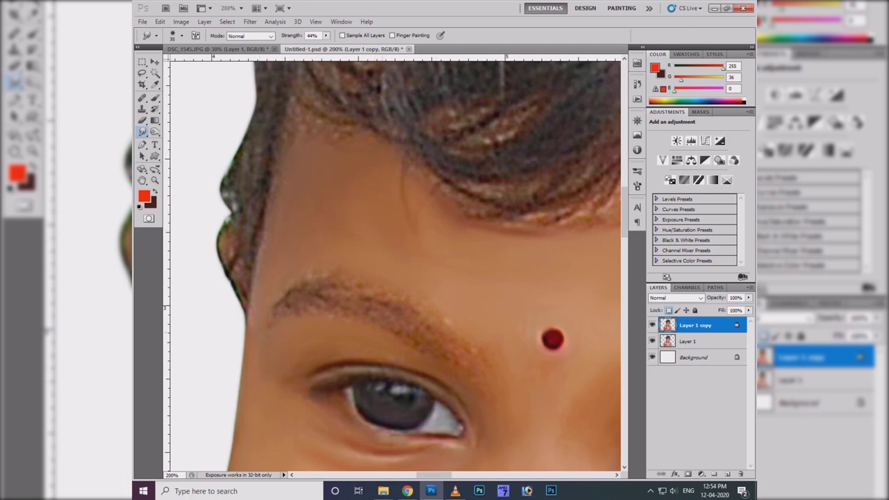
mouse_move(611, 111)
left_mouse_down()
mouse_move(287, 87)
mouse_move(366, 169)
mouse_move(450, 145)
left_mouse_up()
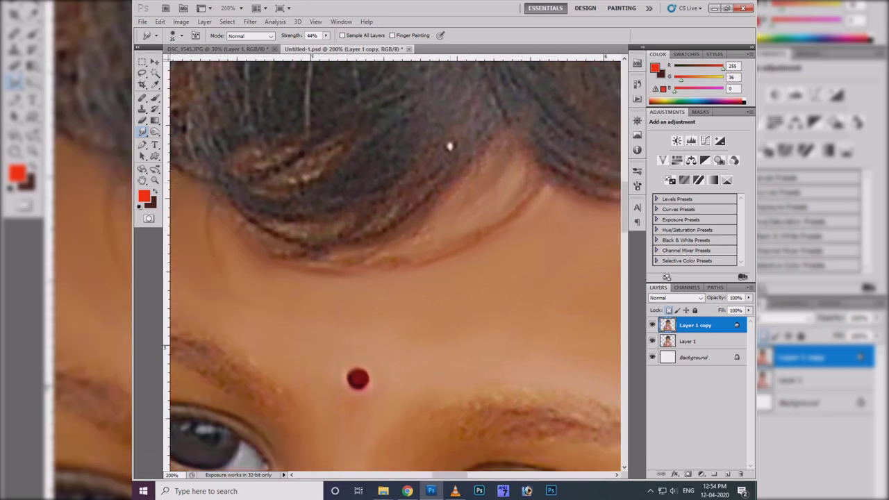
left_click_drag(444, 361, 416, 53)
left_click_drag(417, 139, 326, 218)
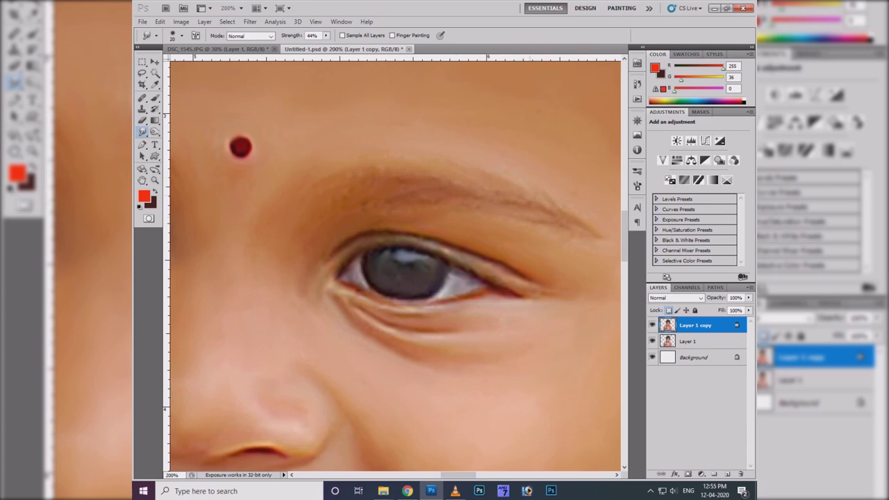
left_click_drag(394, 264, 331, 337)
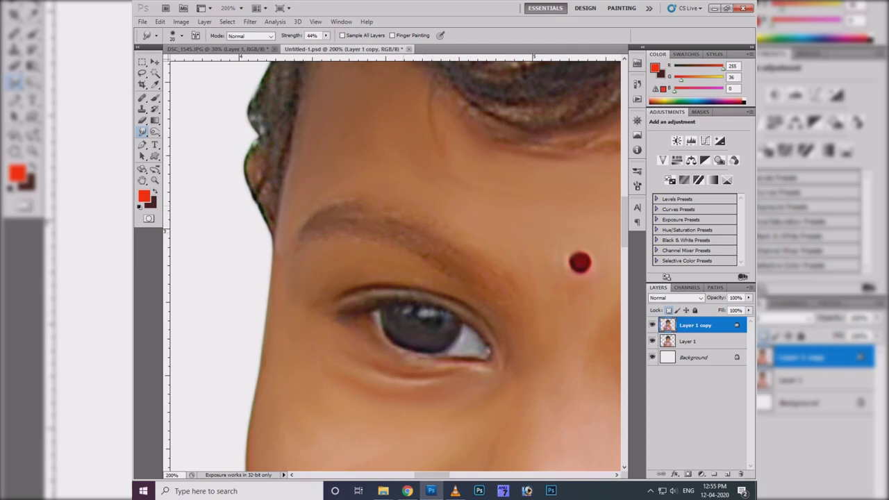
Step: Pan across the mouth and smudge the patchy upper teeth and lips smooth
scroll(394, 264, "down", 5)
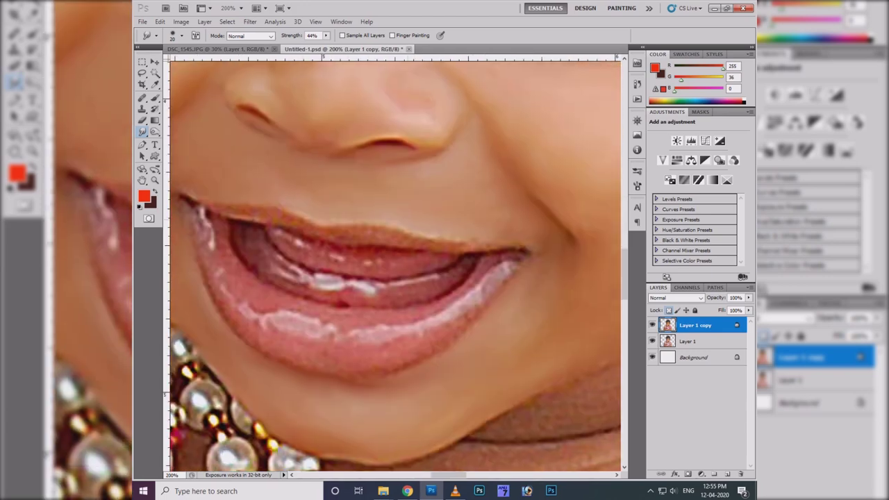
scroll(395, 264, "up", 1)
scroll(394, 264, "left", 3)
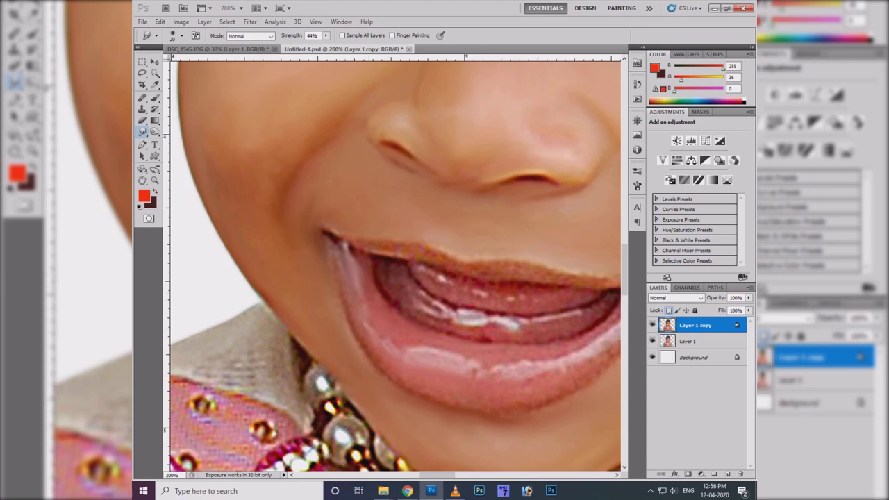
left_click_drag(416, 278, 319, 257)
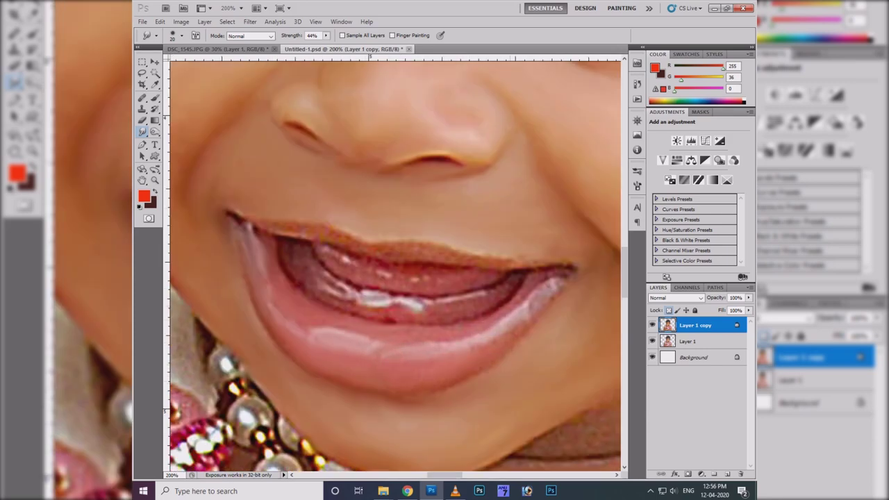
left_click_drag(389, 264, 431, 316)
mouse_move(409, 168)
left_mouse_down()
mouse_move(332, 168)
mouse_move(407, 179)
left_mouse_up()
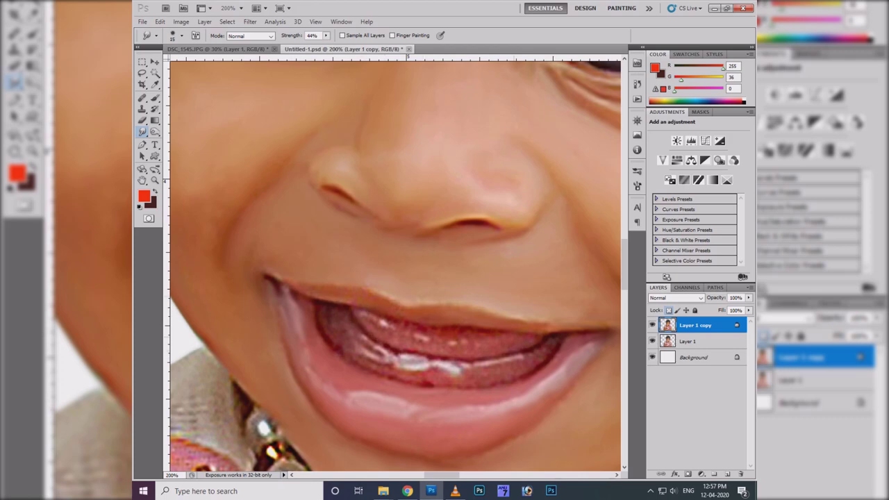
mouse_move(422, 336)
left_mouse_down()
mouse_move(379, 323)
mouse_move(417, 367)
mouse_move(536, 350)
left_mouse_up()
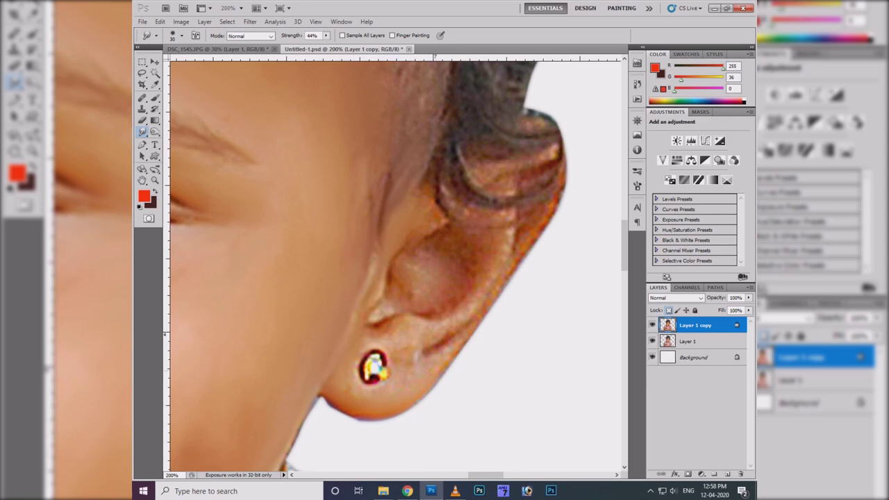
Step: Smudge the ear's upper rim and curl, shrink the brush, then move down over chin and neck
left_click_drag(472, 181, 552, 151)
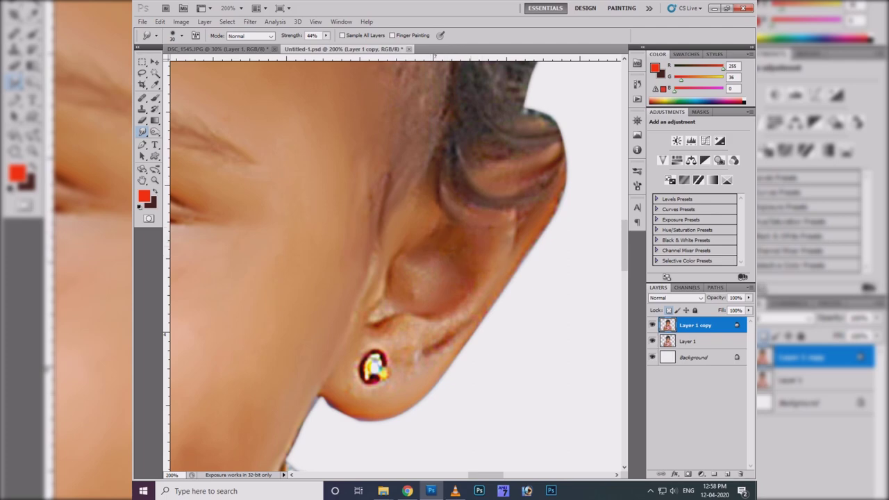
left_click_drag(434, 333, 442, 284)
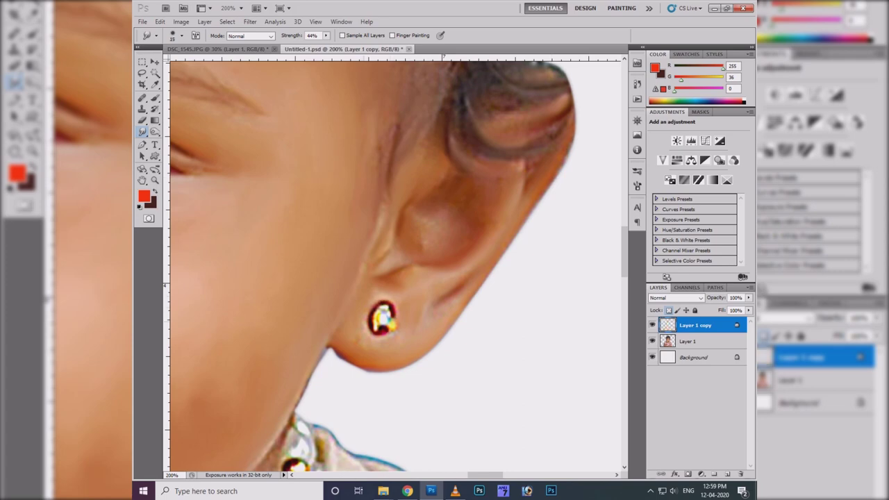
key("bracketleft")
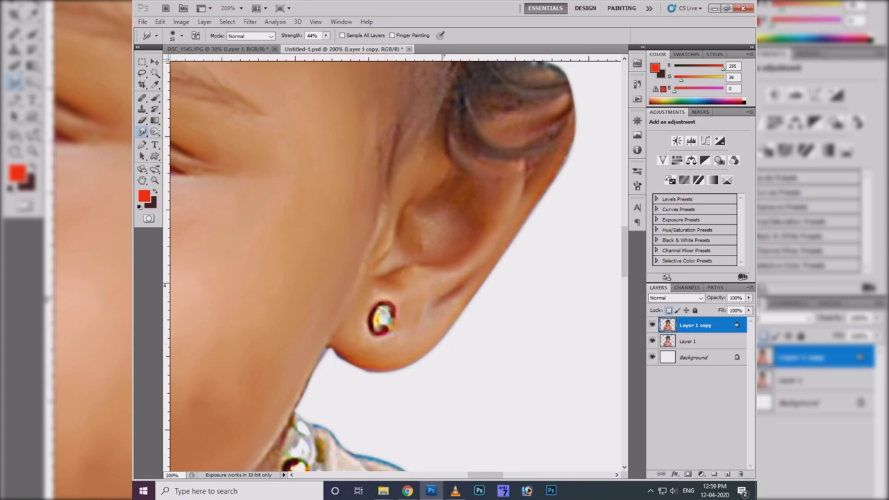
left_click_drag(443, 285, 505, 247)
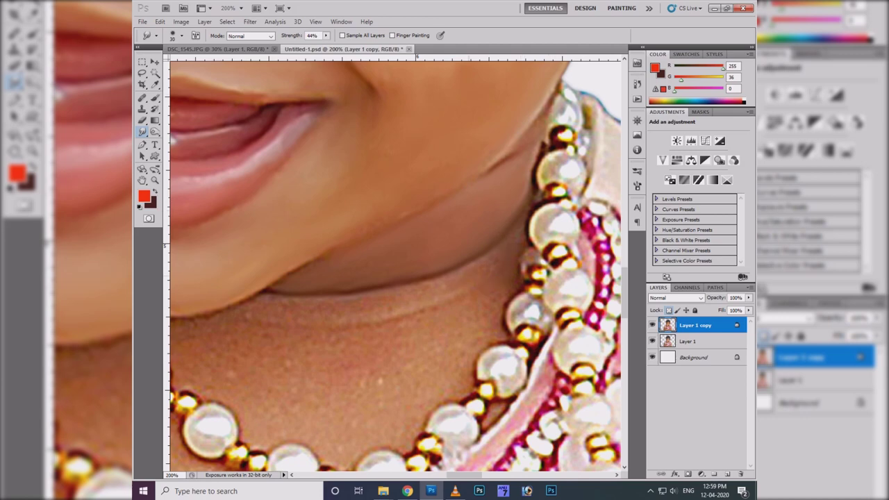
mouse_move(417, 246)
left_mouse_down()
mouse_move(457, 224)
mouse_move(559, 225)
left_mouse_up()
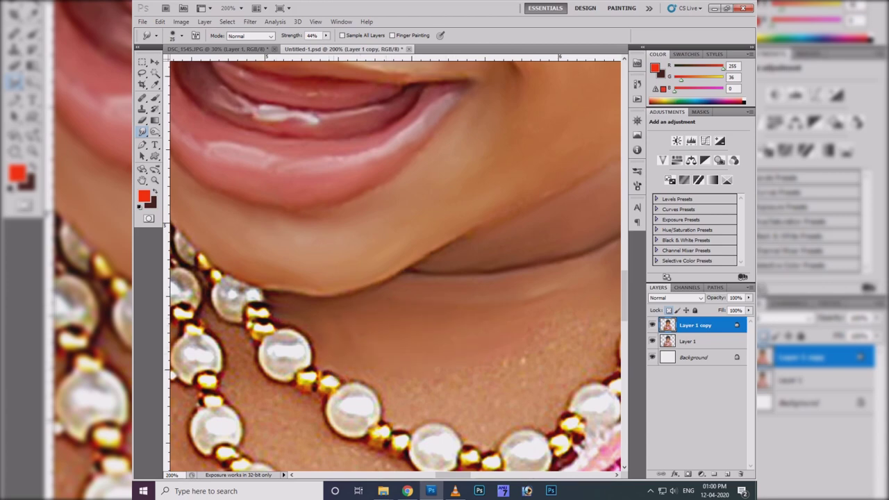
left_click_drag(400, 428, 307, 428)
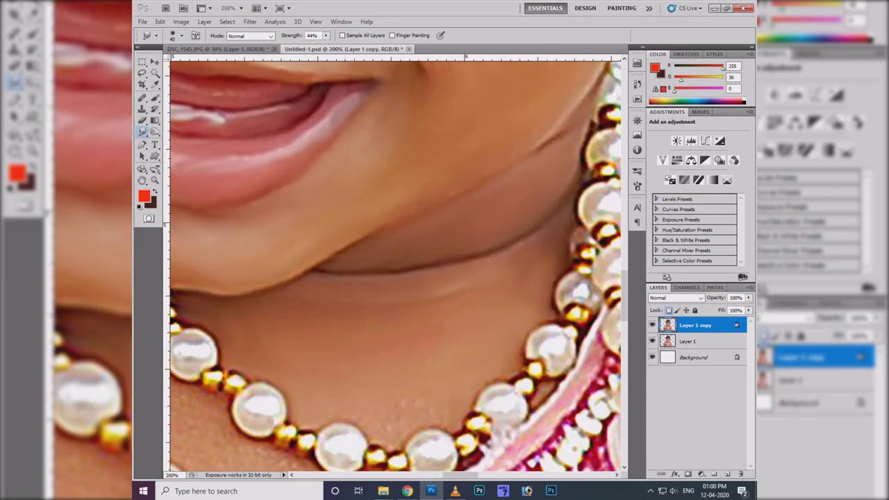
Step: Pick a smaller brush at 50% strength and darken a light patch in the hair
key("ctrl+minus")
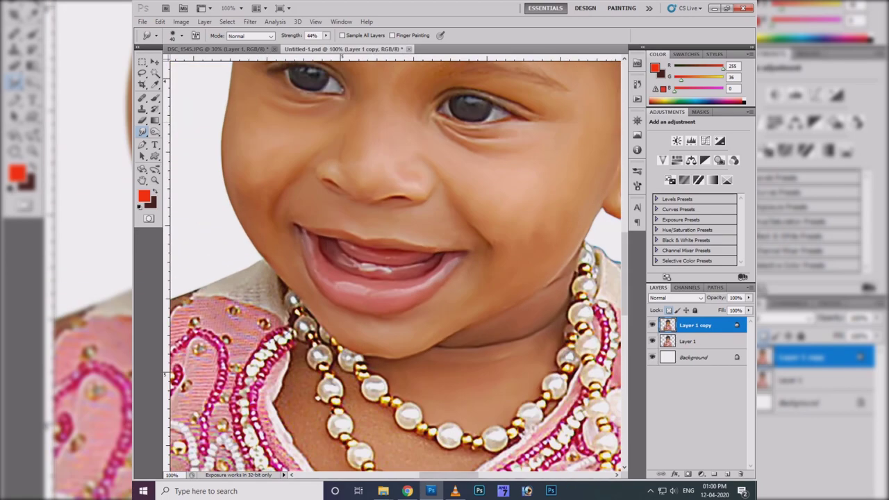
scroll(278, 214, "up", 4)
scroll(279, 214, "up", 1)
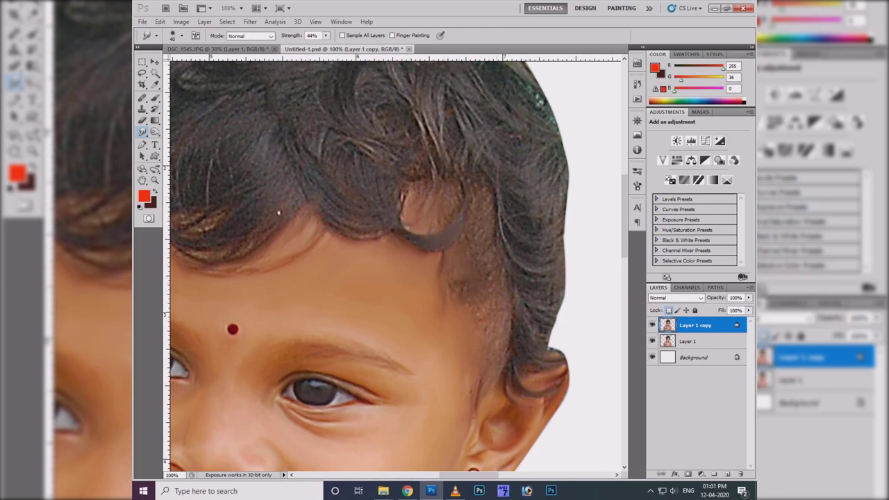
left_click_drag(278, 214, 444, 281)
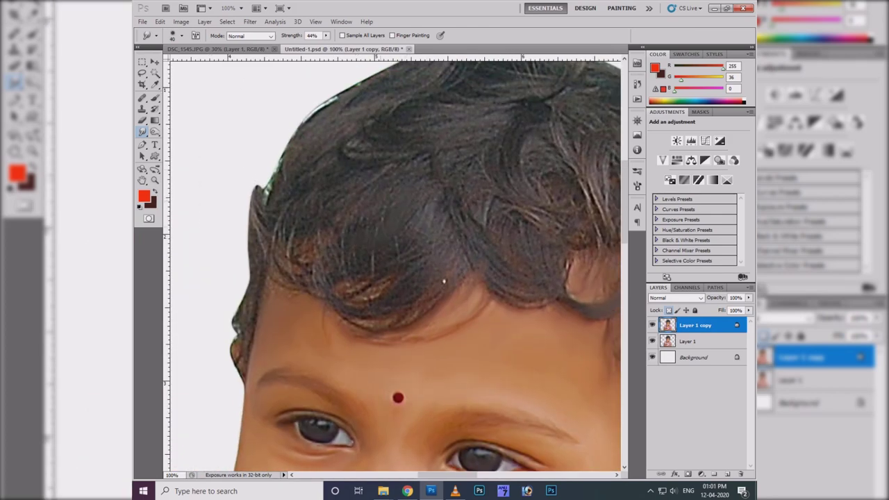
key("8")
key("5")
left_click_drag(444, 281, 291, 324)
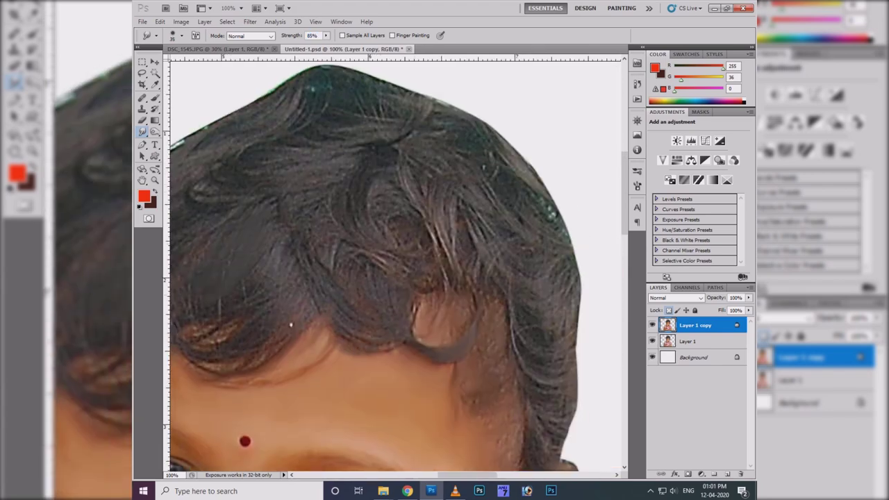
right_click(290, 324)
scroll(380, 224, "down", 2)
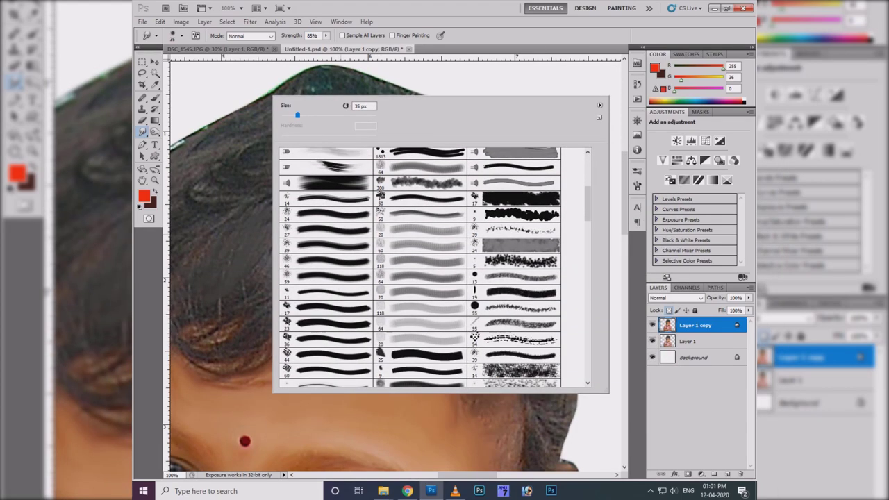
double_click(381, 229)
key("5")
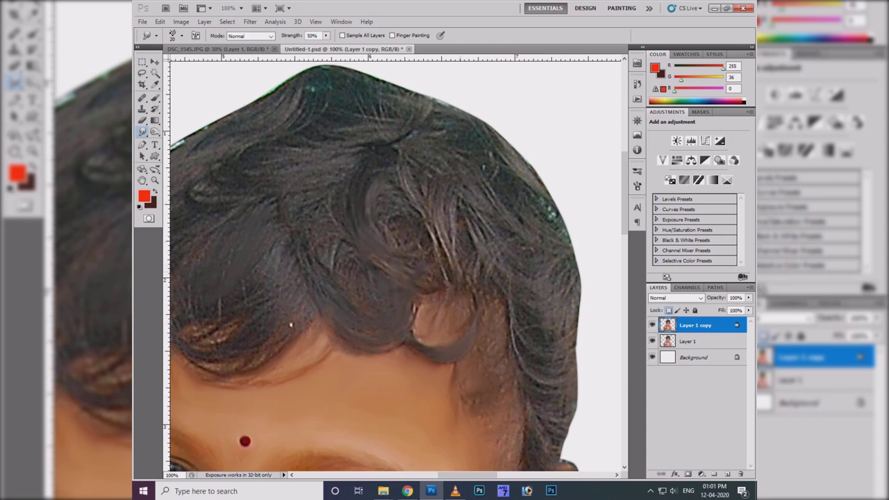
left_click_drag(415, 310, 419, 322)
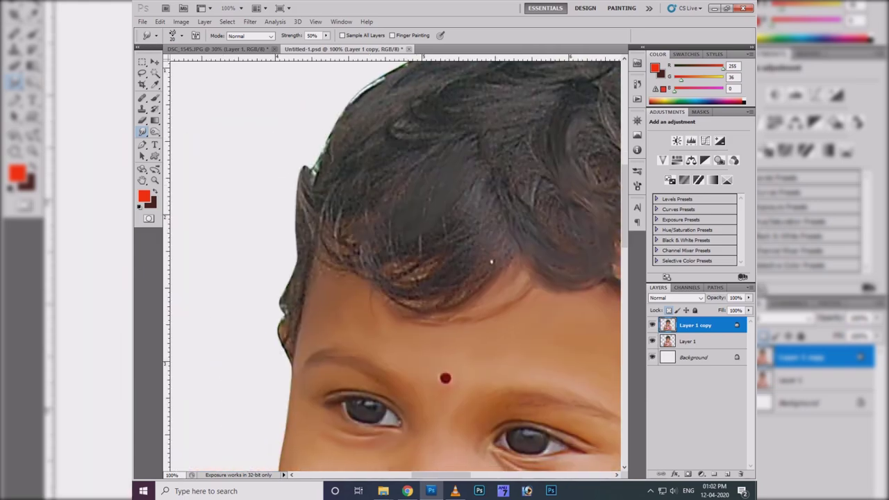
Step: Zoom in on the hair and smudge its edge outward into strands
right_click(418, 176)
scroll(566, 344, "down", 3)
scroll(566, 344, "down", 2)
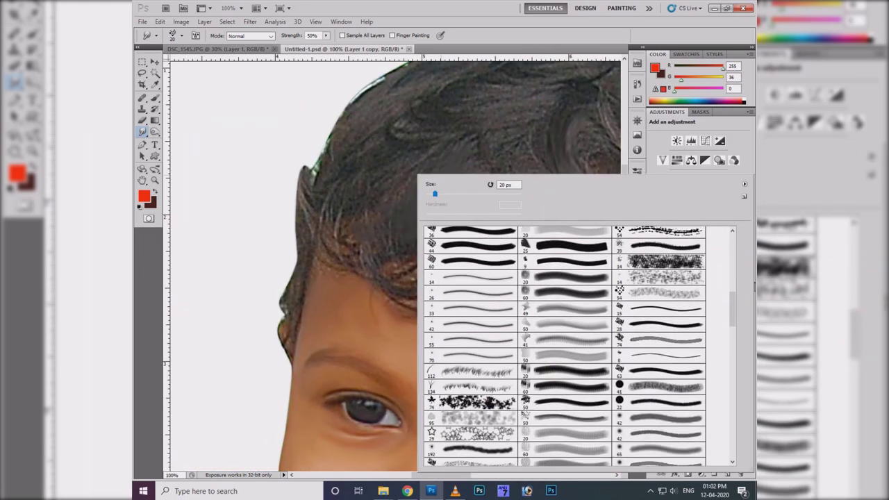
scroll(564, 344, "down", 2)
scroll(564, 344, "down", 2)
scroll(564, 344, "down", 1)
scroll(565, 343, "down", 2)
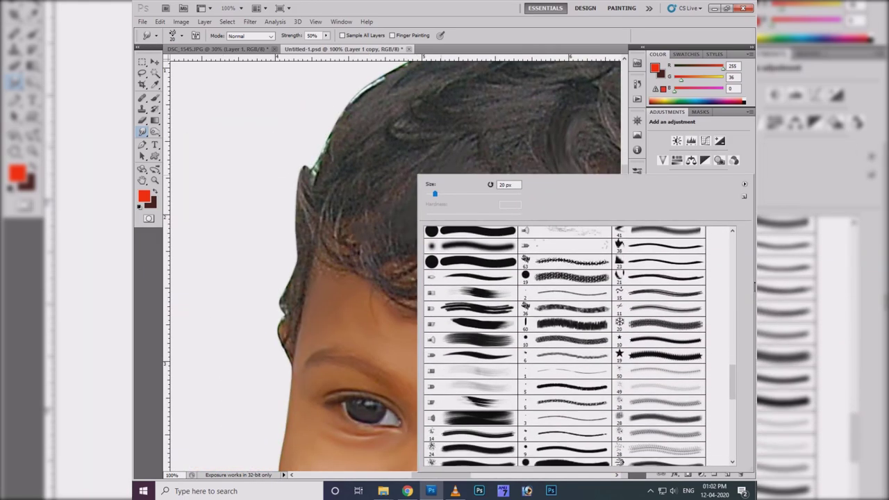
key("Escape")
key("ctrl+plus")
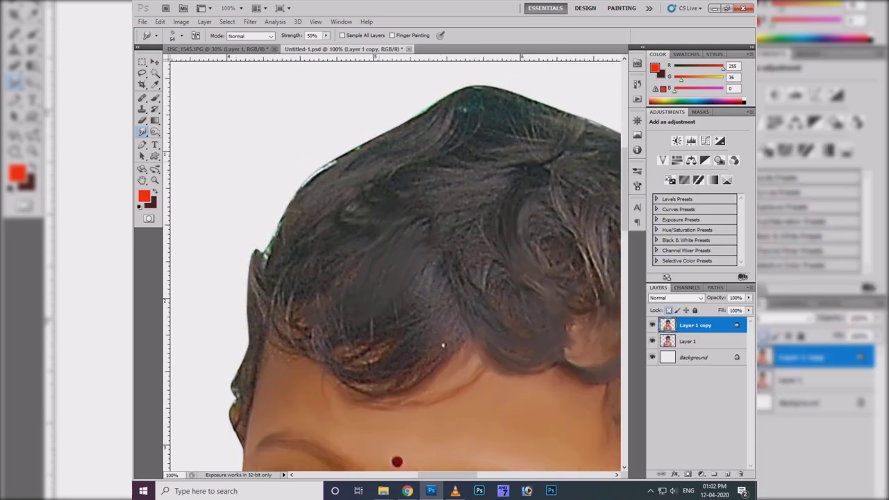
left_click_drag(323, 175, 295, 189)
Step: With the brush at size 40, extend the top hair edge upward
key("bracketleft")
key("bracketleft")
key("bracketleft")
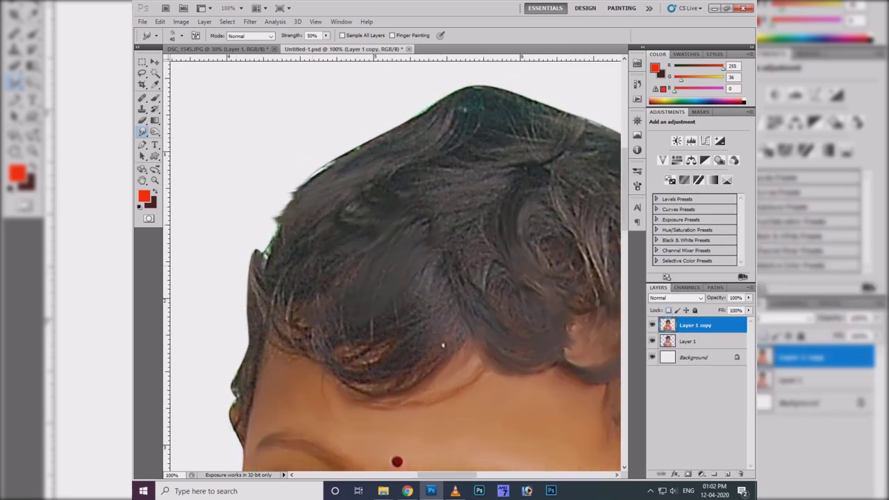
left_click_drag(319, 299, 332, 262)
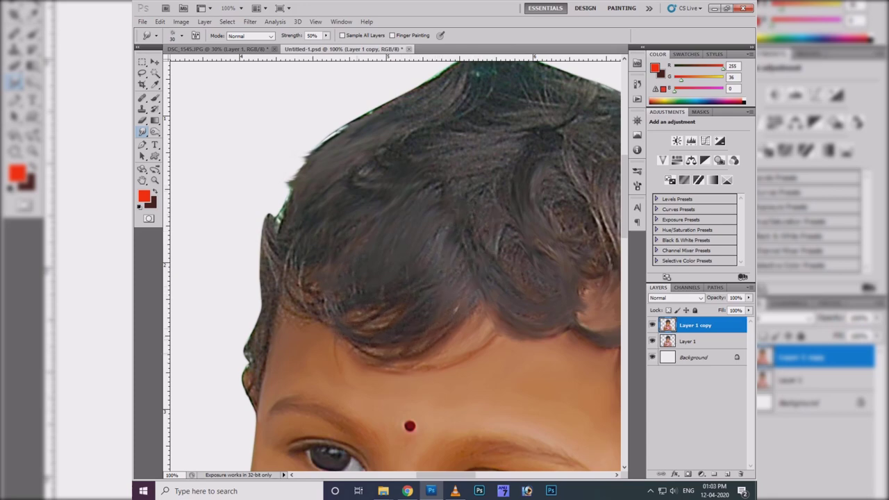
key("bracketright")
left_click_drag(280, 217, 221, 222)
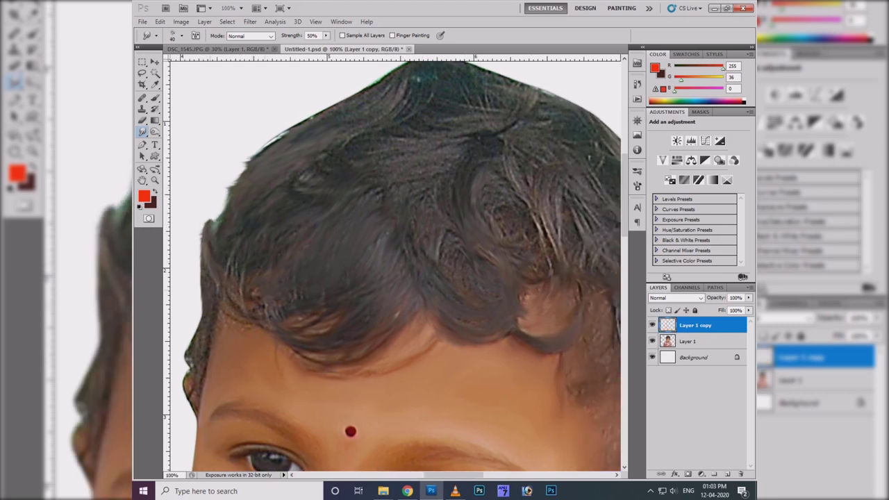
left_click_drag(233, 304, 330, 291)
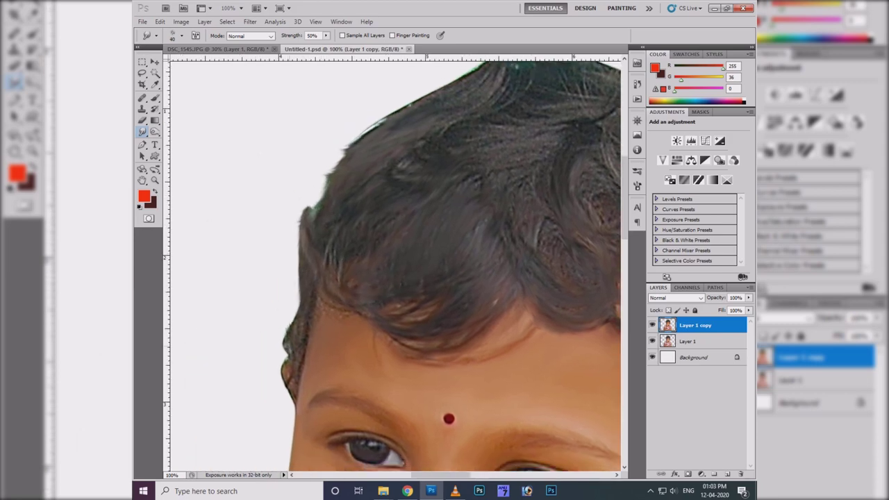
left_click_drag(292, 326, 177, 430)
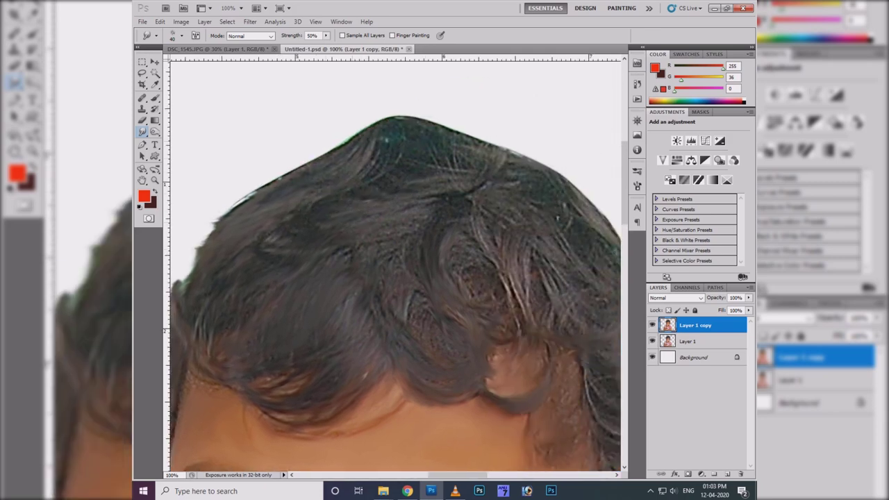
left_click_drag(382, 119, 435, 122)
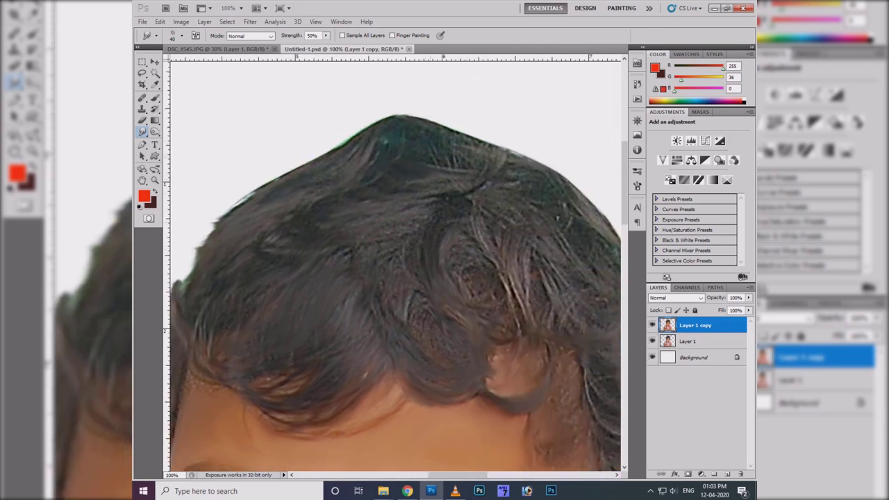
Step: Smudge the hair edge above the ear and smooth the upper-right hair edge
left_click_drag(396, 277, 281, 241)
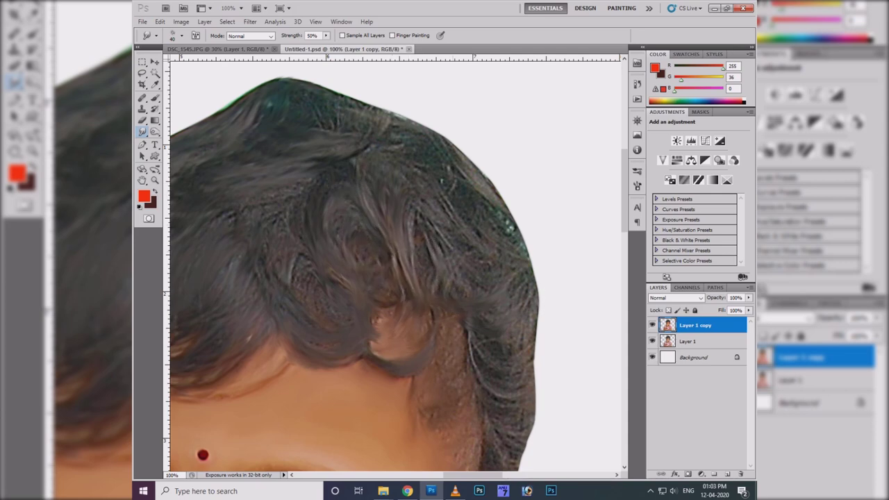
scroll(396, 264, "right", 2)
scroll(395, 264, "down", 1)
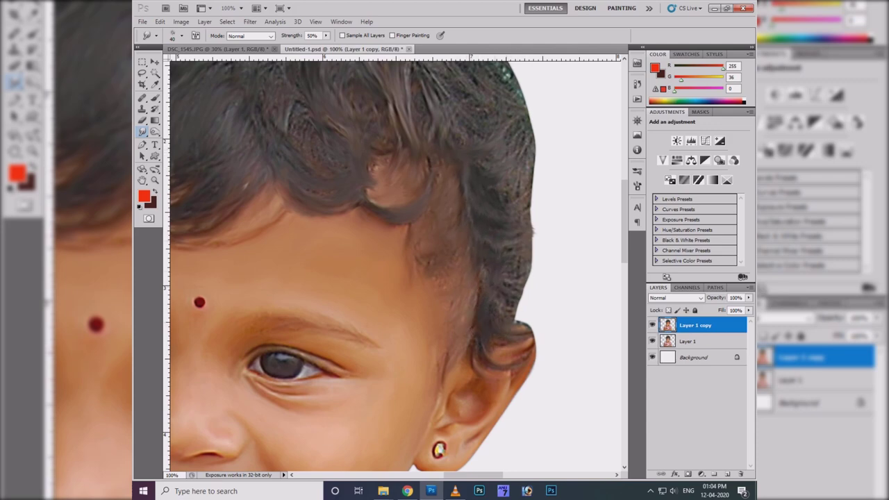
left_click_drag(515, 310, 535, 236)
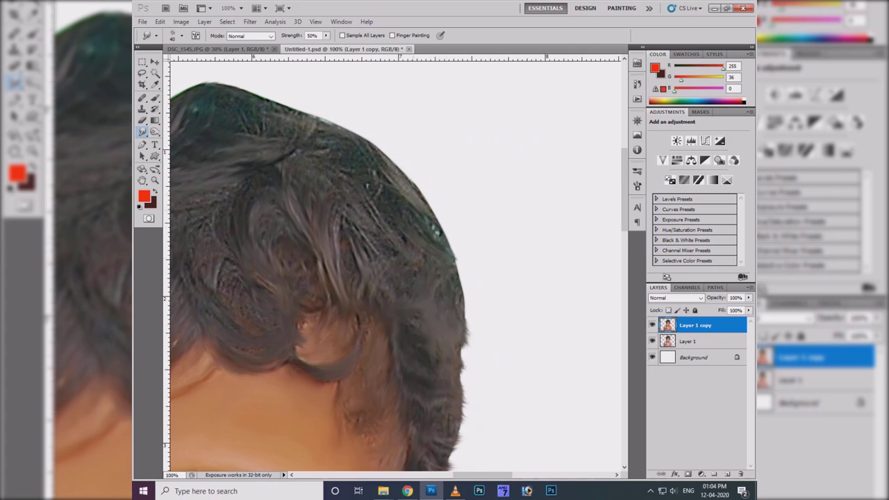
left_click(215, 48)
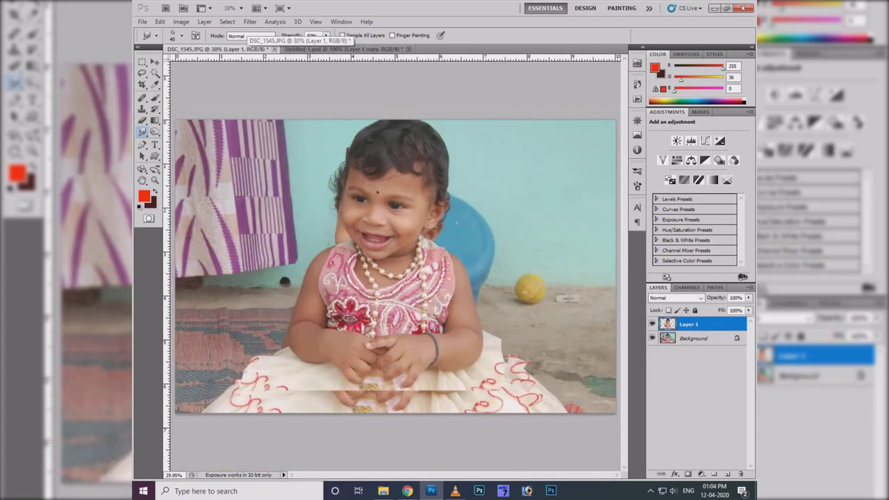
left_click(340, 49)
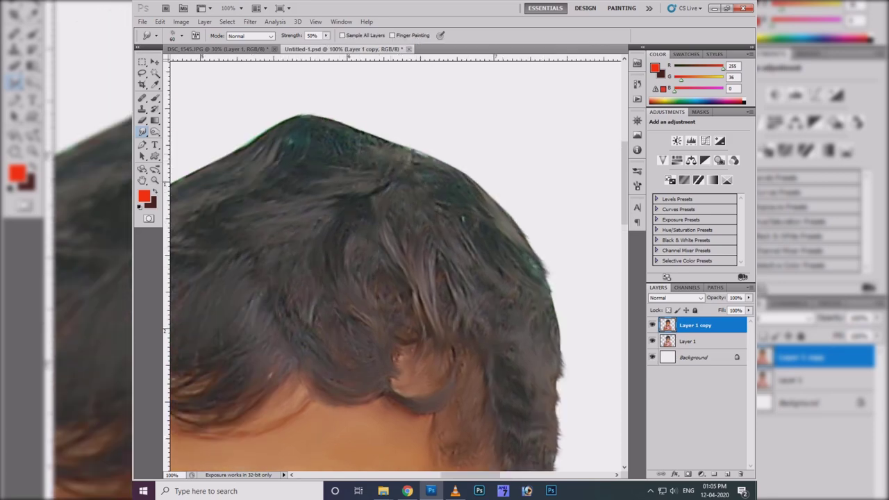
left_click_drag(343, 139, 444, 161)
Step: Adjust the smudge strength and choose a different smudge brush preset
scroll(395, 264, "down", 2)
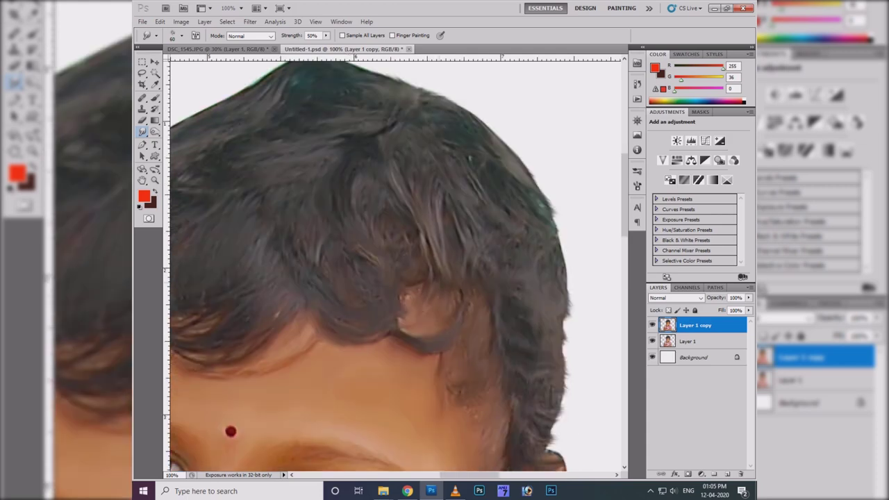
scroll(396, 264, "down", 2)
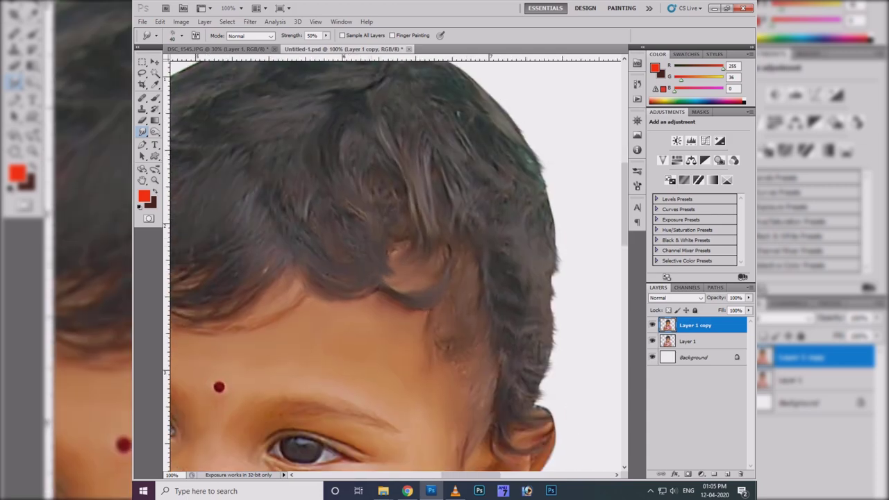
type("85")
left_click_drag(400, 271, 430, 285)
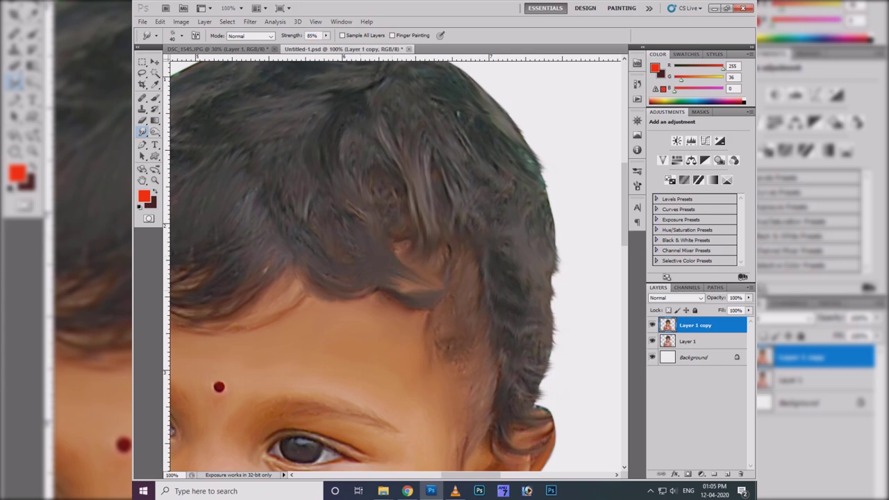
left_click_drag(388, 278, 476, 253)
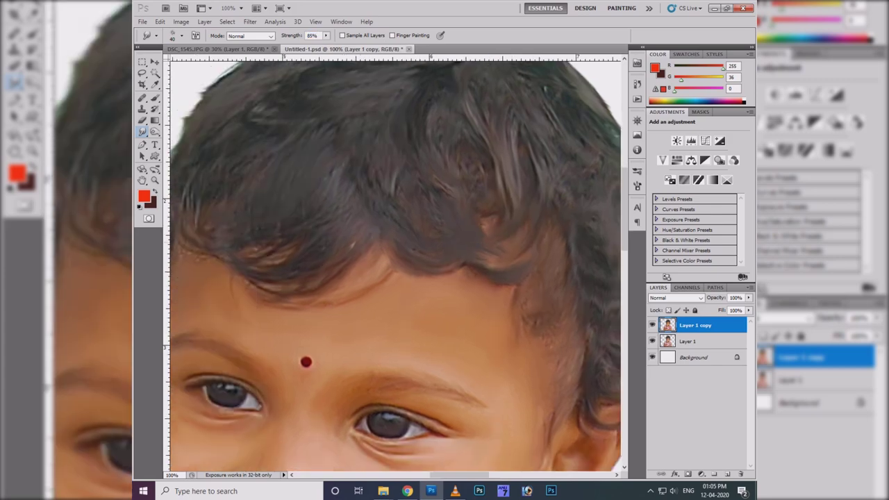
scroll(394, 263, "left", 3)
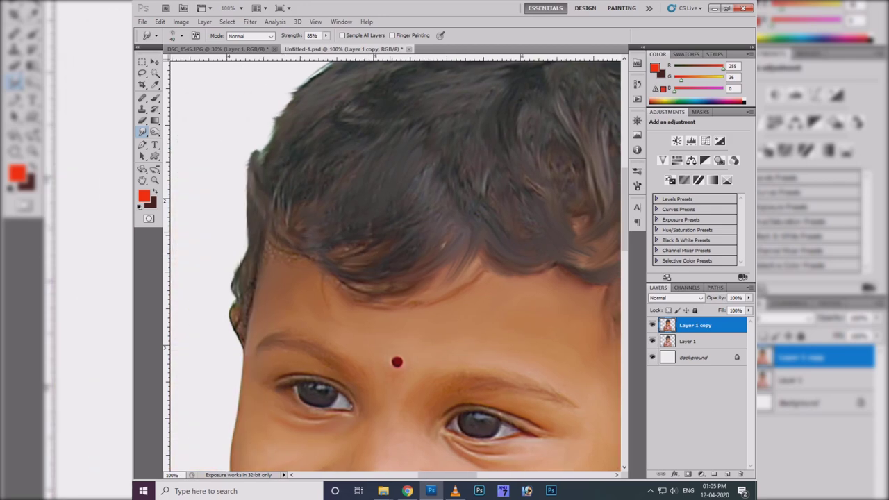
right_click(281, 178)
scroll(416, 348, "down", 2)
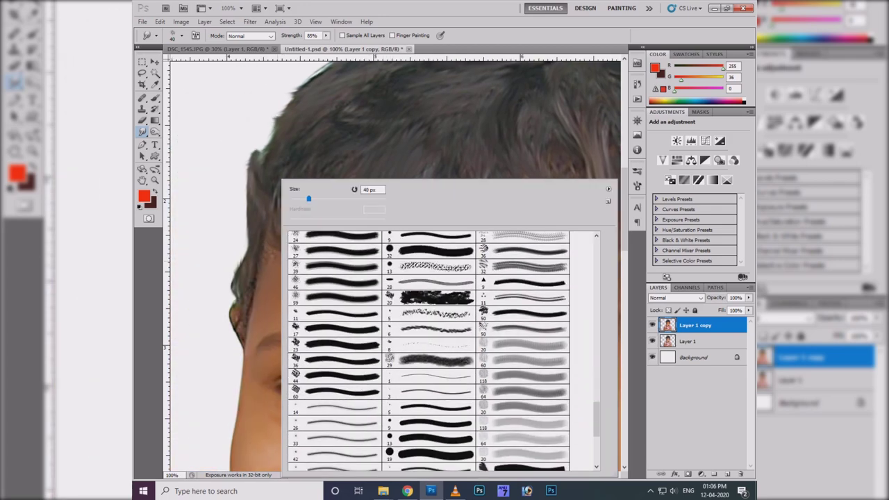
double_click(389, 333)
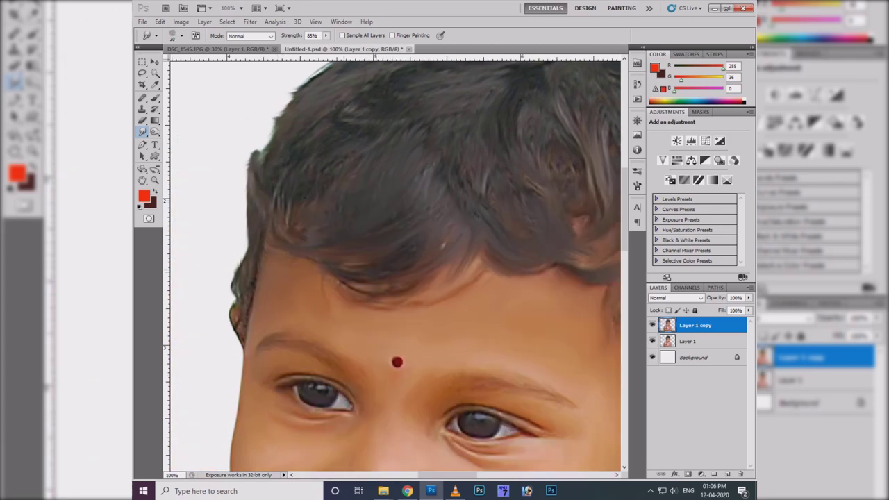
scroll(394, 266, "right", 8)
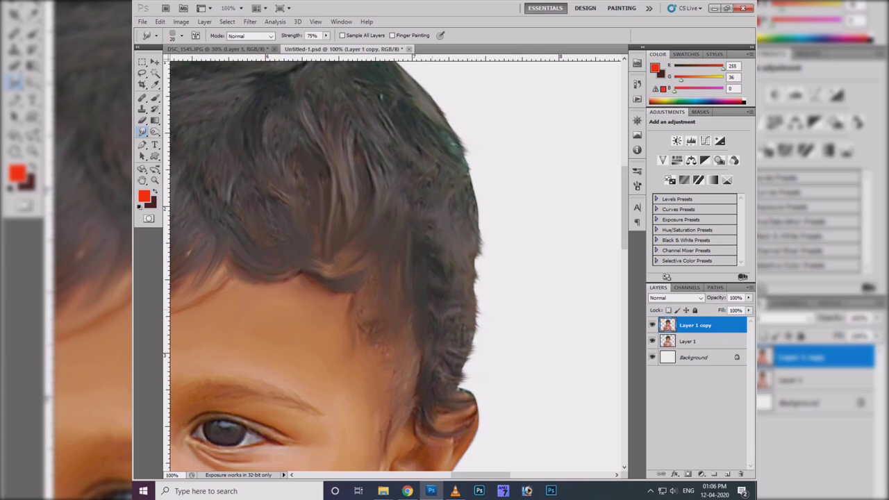
Step: Browse the brush preset list without selecting a brush
right_click(466, 375)
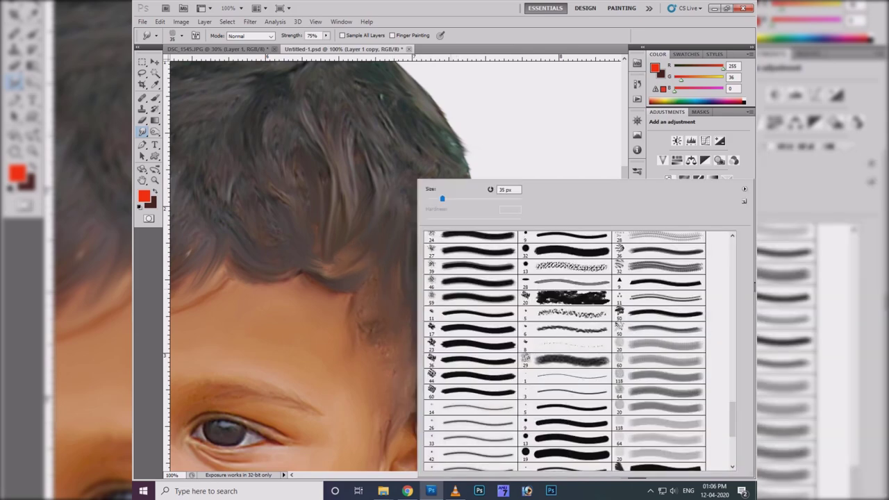
scroll(564, 351, "up", 3)
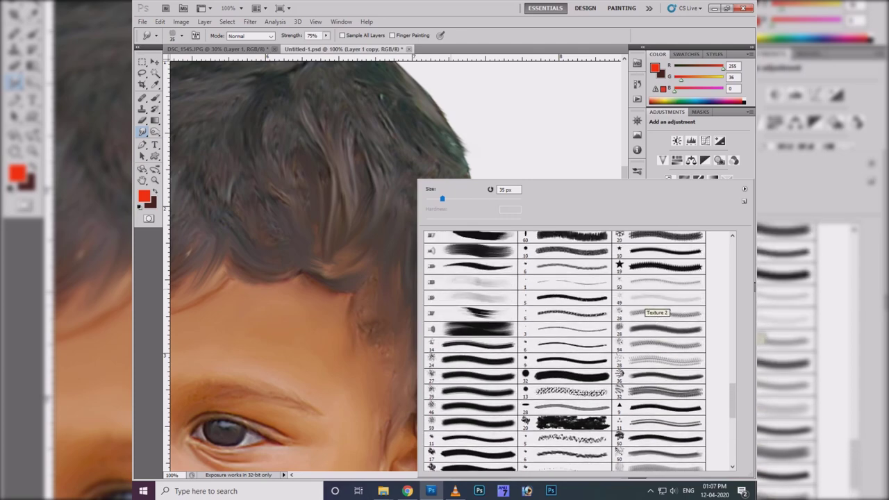
scroll(564, 351, "up", 3)
scroll(565, 350, "up", 3)
scroll(452, 278, "down", 3)
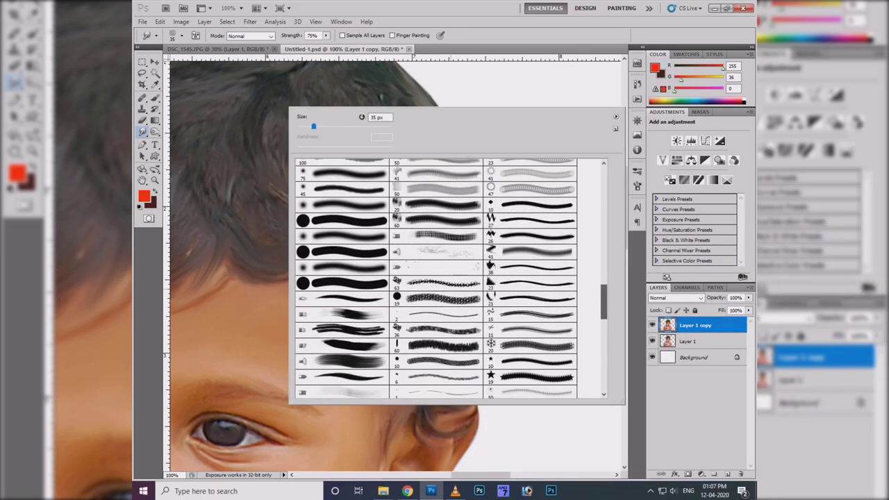
scroll(451, 277, "down", 3)
scroll(452, 277, "down", 3)
scroll(451, 277, "up", 3)
scroll(452, 278, "up", 3)
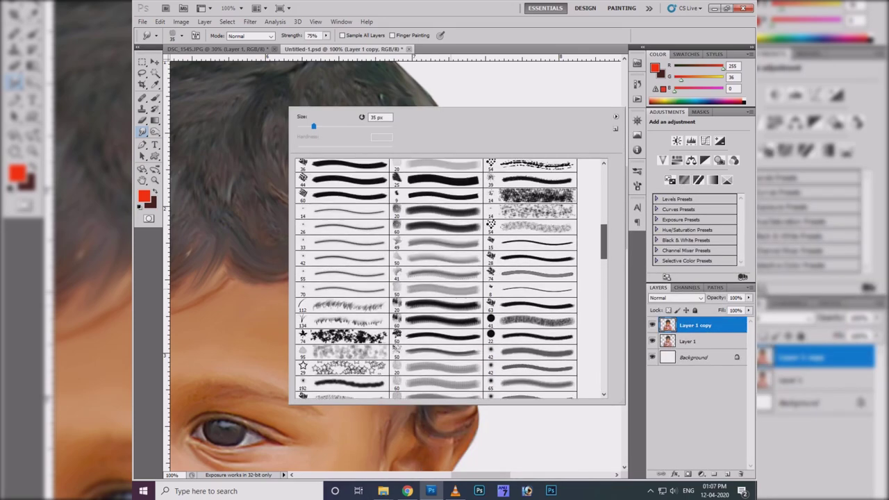
key("Escape")
Step: Pull a faint hair wisp from the right edge into the background
right_click(442, 312)
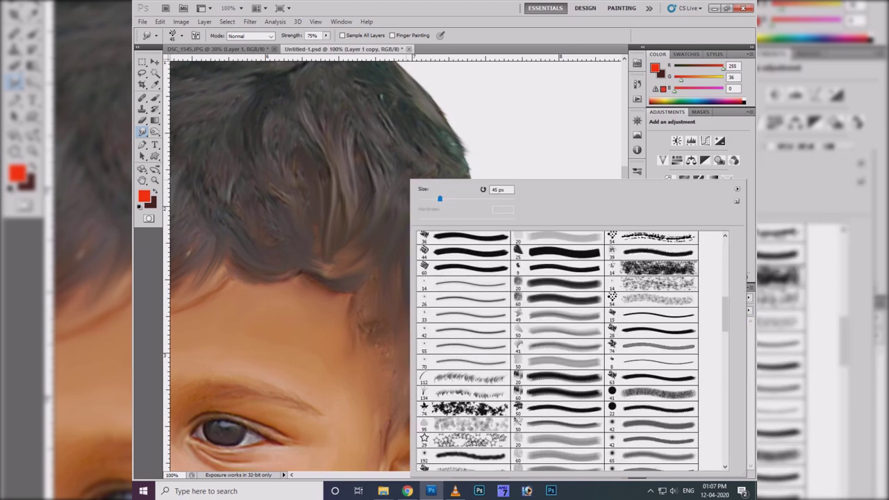
scroll(448, 278, "up", 3)
scroll(448, 278, "up", 3)
scroll(447, 278, "up", 3)
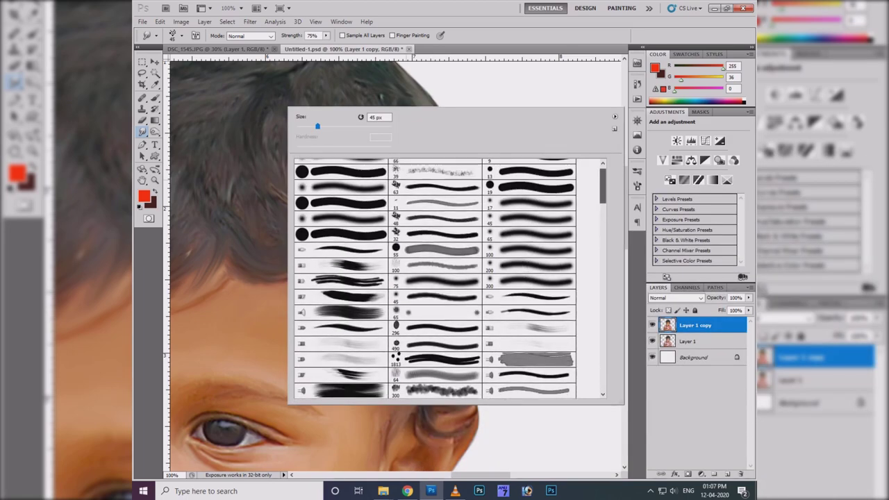
scroll(436, 278, "up", 1)
key("Escape")
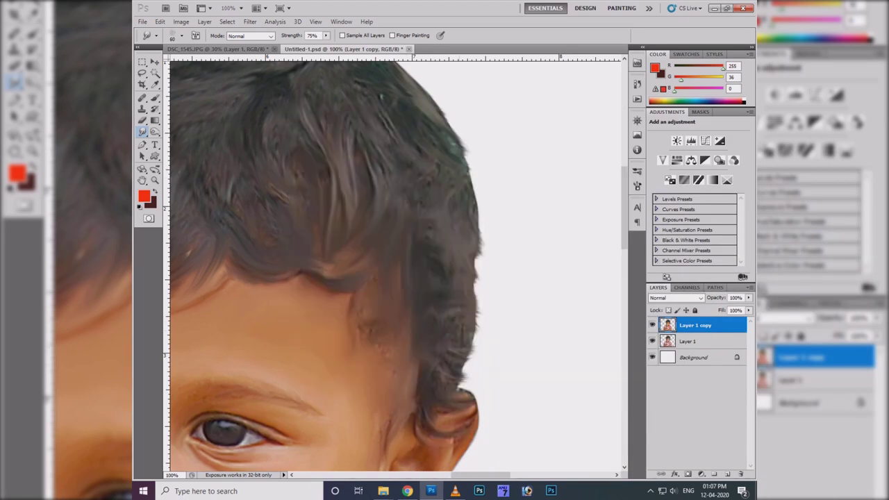
mouse_move(469, 351)
left_mouse_down()
mouse_move(488, 366)
mouse_move(484, 400)
left_mouse_up()
Step: Enlarge the smudge brush to 65 px and select the 1813 bristle preset
right_click(276, 106)
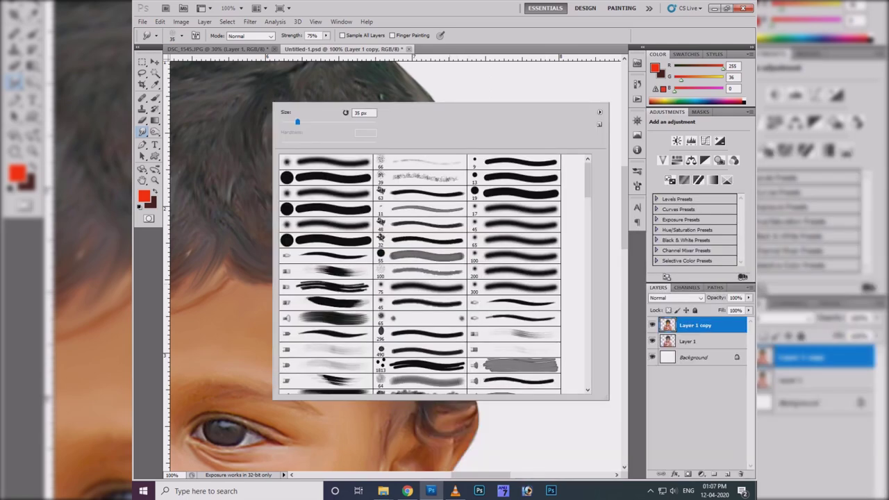
left_click_drag(297, 122, 312, 121)
key("Return")
right_click(214, 80)
scroll(359, 250, "down", 1)
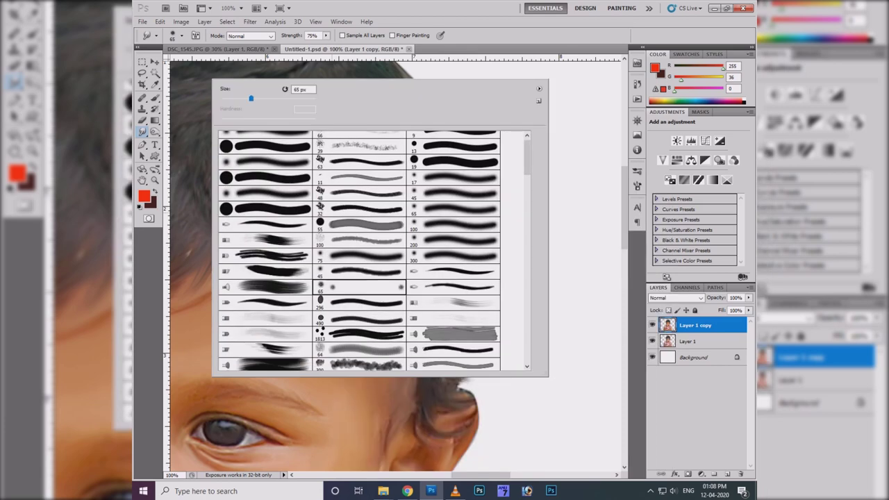
double_click(359, 334)
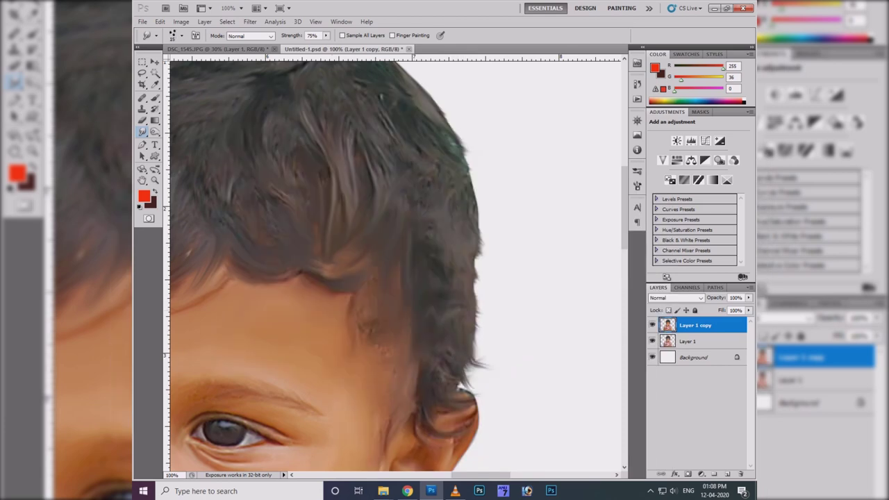
right_click(325, 179)
double_click(361, 229)
Step: Flick one wisp at the right edge, then blend forehead speckles with a new 60 px brush
left_click_drag(472, 365, 494, 375)
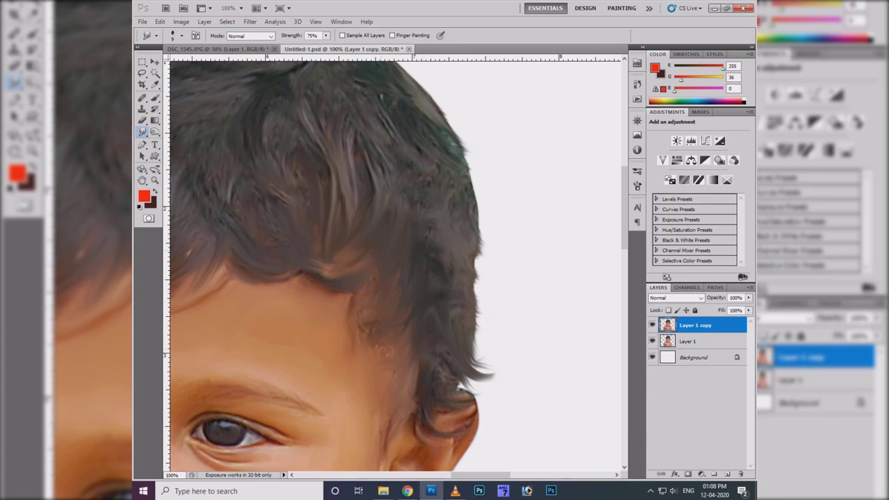
right_click(271, 182)
scroll(417, 347, "down", 3)
scroll(417, 347, "down", 3)
scroll(375, 275, "down", 2)
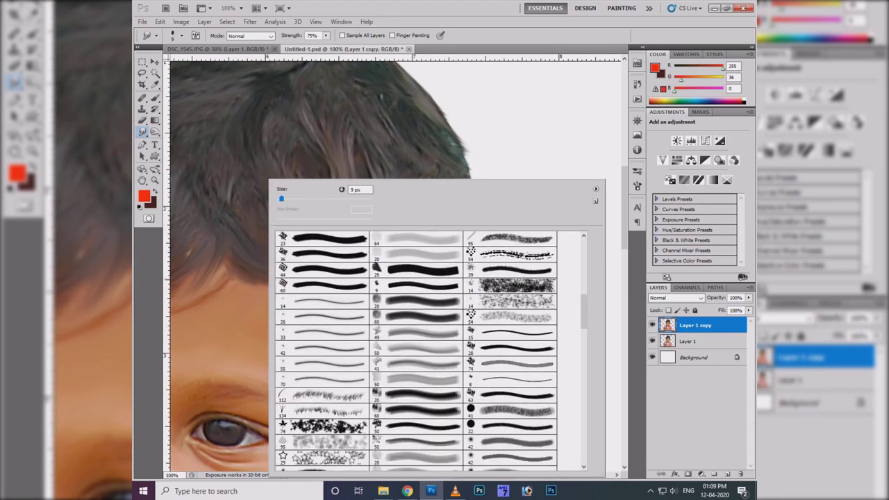
scroll(376, 275, "down", 2)
scroll(376, 275, "down", 2)
scroll(375, 275, "down", 2)
scroll(376, 275, "down", 2)
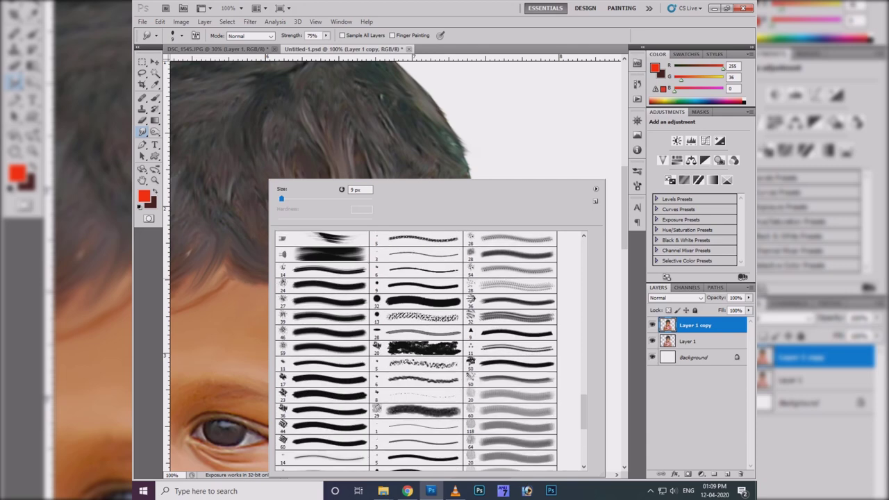
scroll(376, 275, "down", 2)
double_click(375, 275)
key("bracketleft")
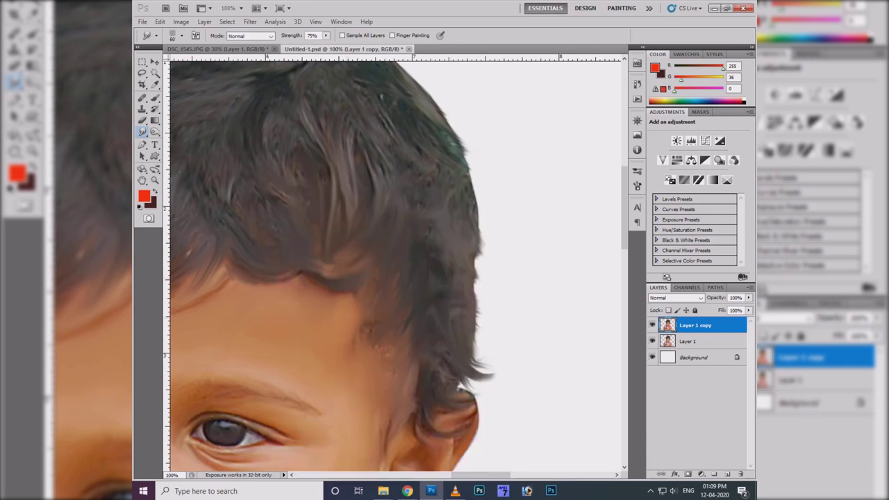
left_click_drag(371, 350, 327, 300)
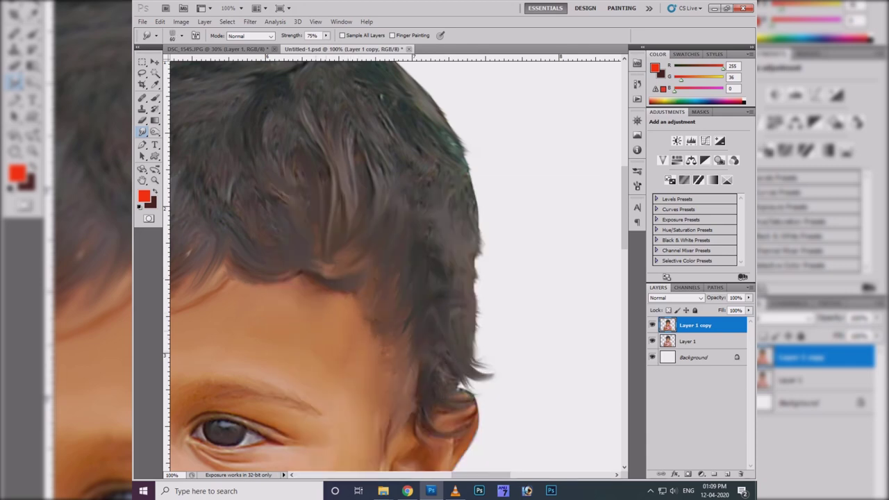
Step: With a small fine-tipped brush, pull thin wisps out from the hair's right tip
right_click(413, 286)
right_click(422, 175)
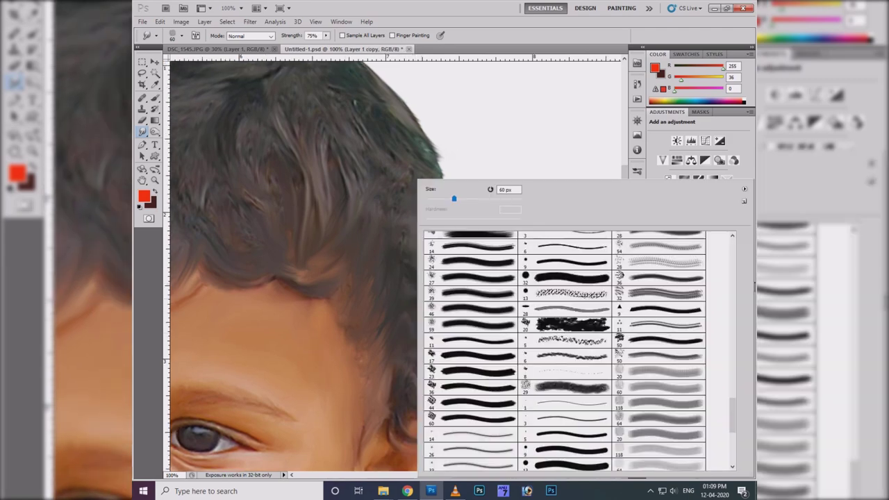
double_click(356, 198)
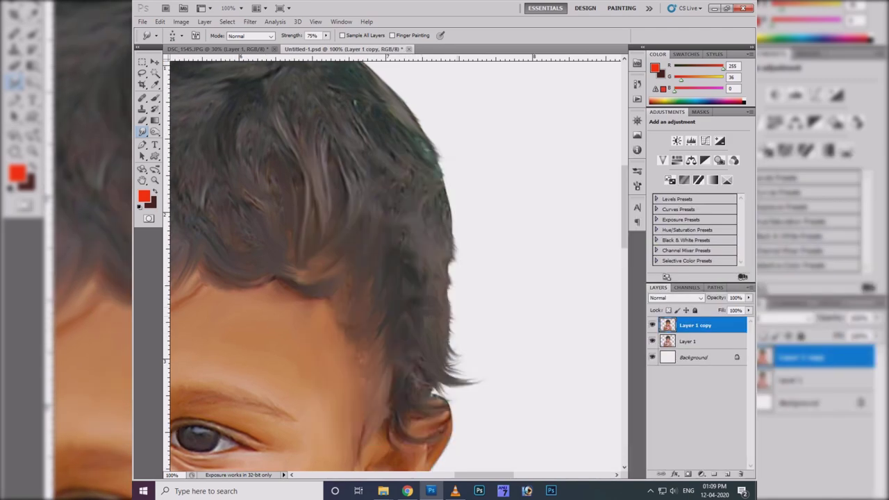
left_click_drag(448, 358, 465, 339)
mouse_move(425, 402)
left_mouse_down()
mouse_move(468, 409)
mouse_move(484, 375)
mouse_move(466, 401)
left_mouse_up()
mouse_move(439, 393)
left_mouse_down()
mouse_move(482, 379)
mouse_move(464, 326)
mouse_move(486, 331)
left_mouse_up()
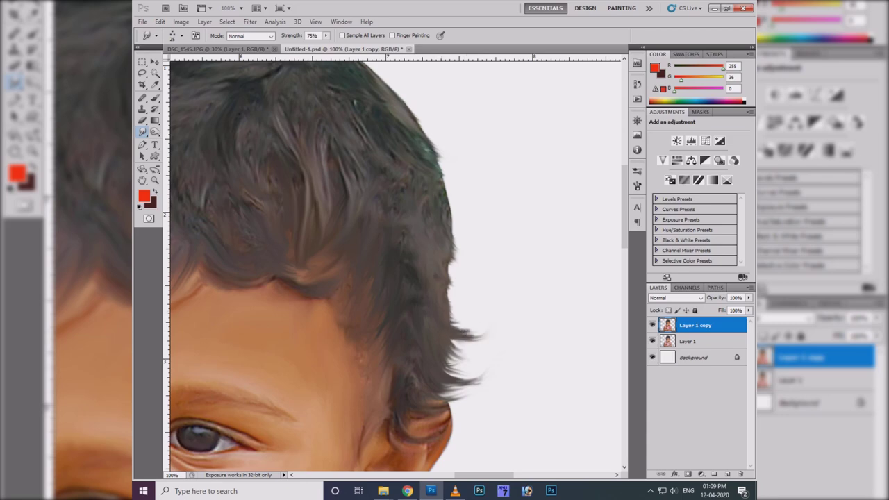
left_click_drag(448, 302, 472, 286)
scroll(458, 319, "down", 1)
left_click_drag(448, 346, 495, 339)
left_click_drag(448, 343, 497, 341)
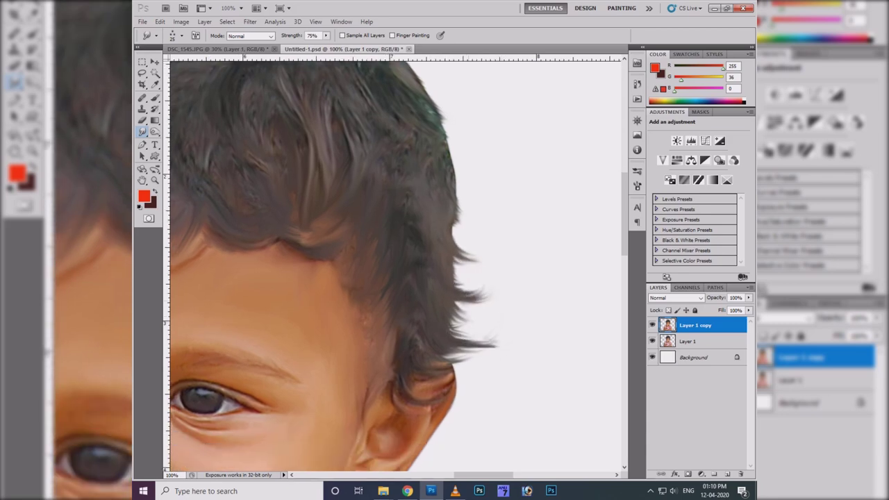
scroll(458, 333, "down", 1)
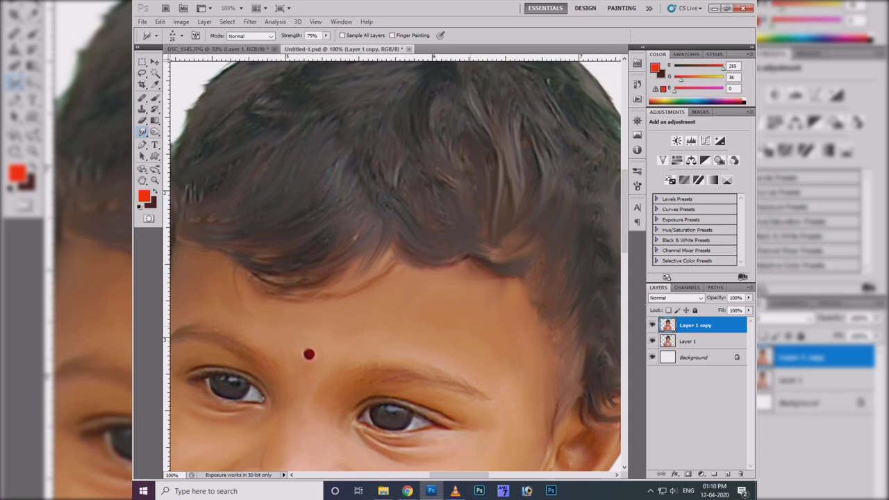
Step: Pull fine wisps outward along the upper-left hair edge
left_click_drag(415, 350, 208, 333)
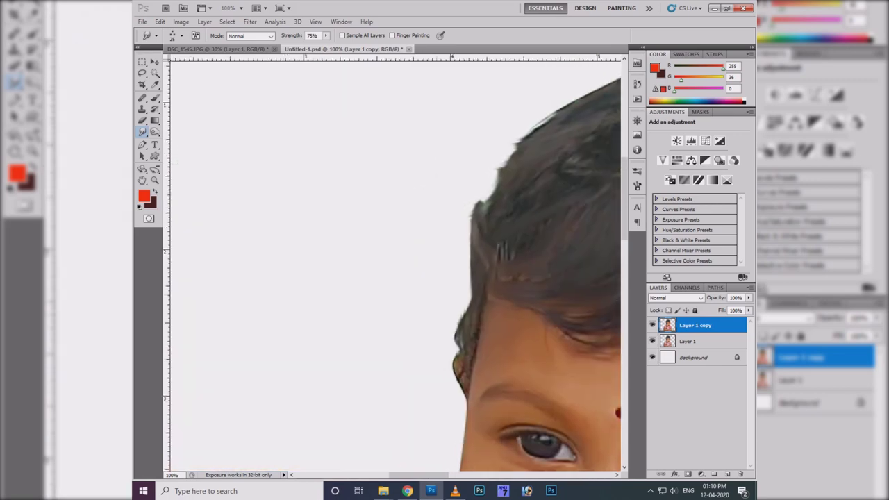
left_click_drag(450, 347, 420, 343)
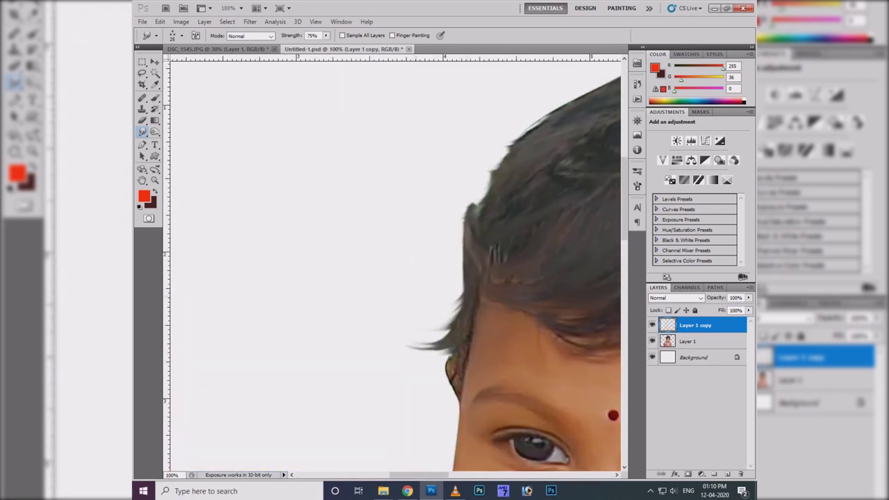
left_click_drag(458, 306, 408, 309)
left_click_drag(444, 187, 421, 203)
left_click_drag(472, 150, 448, 147)
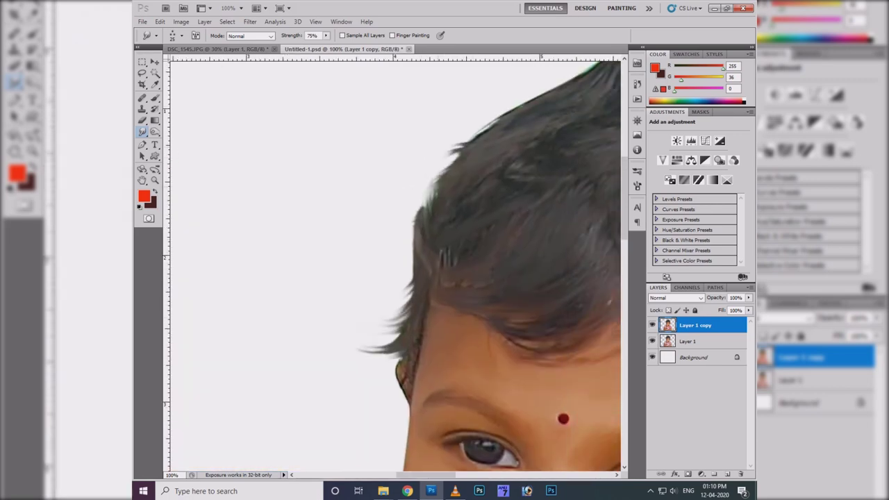
left_click_drag(430, 208, 333, 221)
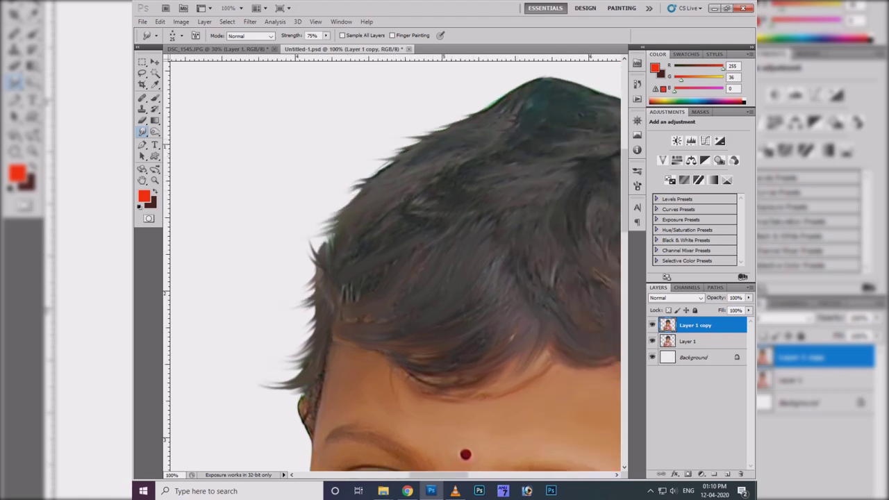
Step: Smudge wisps outward along the top of the head
left_click_drag(360, 182, 169, 255)
left_click_drag(347, 167, 316, 158)
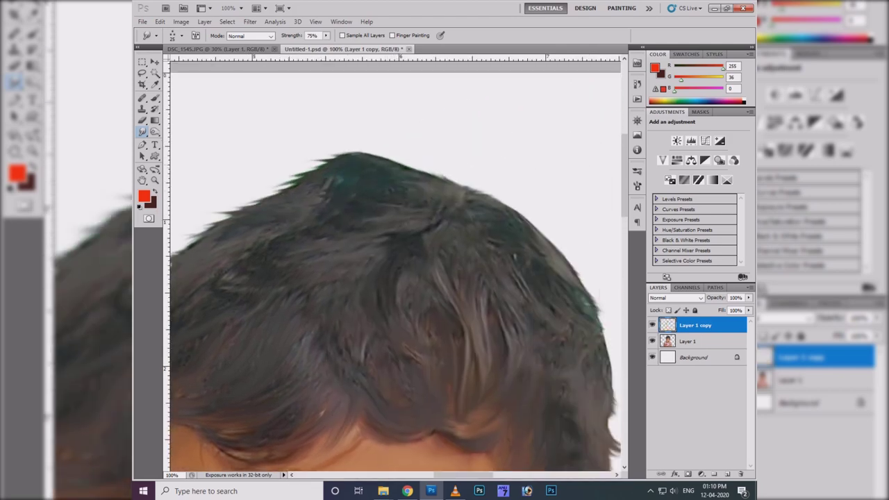
left_click_drag(444, 186, 436, 171)
left_click_drag(368, 163, 350, 146)
mouse_move(327, 184)
left_mouse_down()
mouse_move(281, 171)
mouse_move(246, 193)
left_mouse_up()
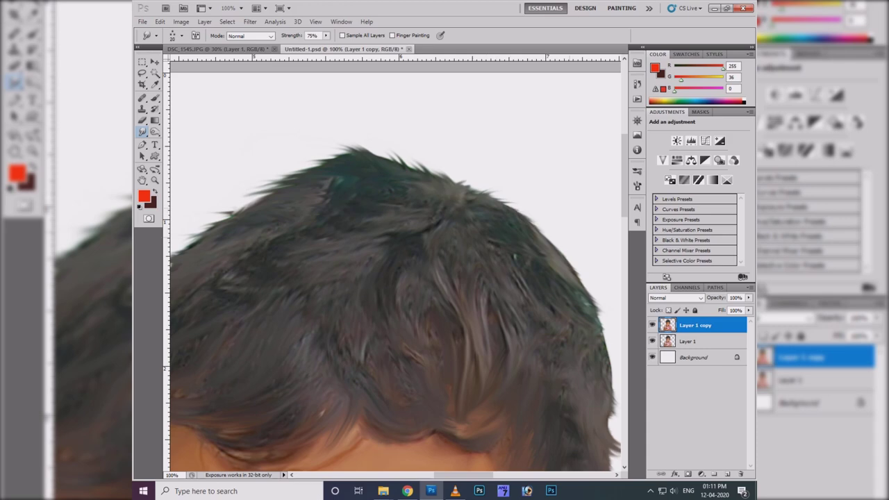
Step: Smudge short wisps out along the hair's right edge
mouse_move(538, 236)
left_mouse_down()
mouse_move(587, 285)
mouse_move(434, 173)
left_mouse_up()
left_click_drag(462, 361, 504, 375)
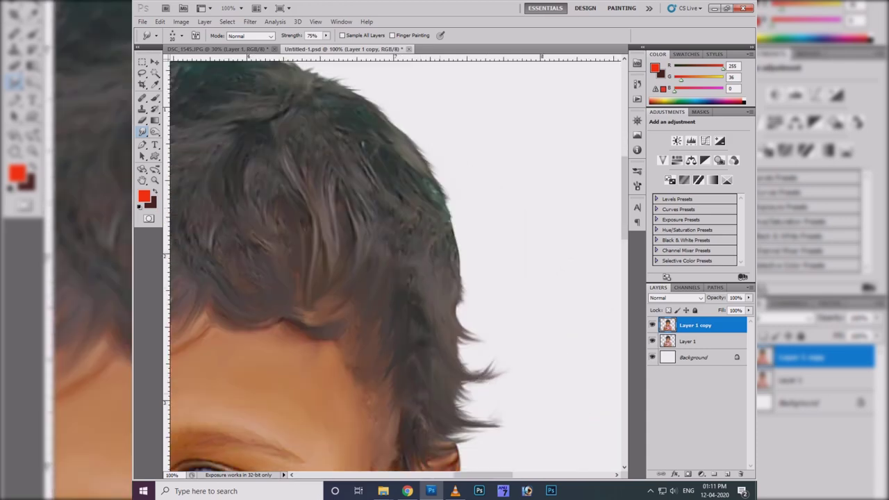
mouse_move(465, 427)
left_mouse_down()
mouse_move(496, 413)
mouse_move(462, 340)
left_mouse_up()
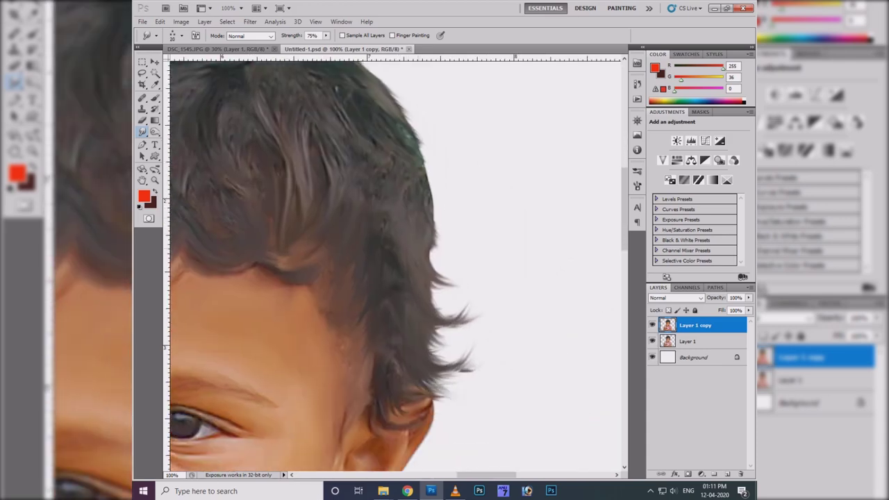
left_click_drag(438, 272, 427, 171)
Step: Smudge the spiky hair tips atop the head into a rounder outline
scroll(307, 163, "down", 2)
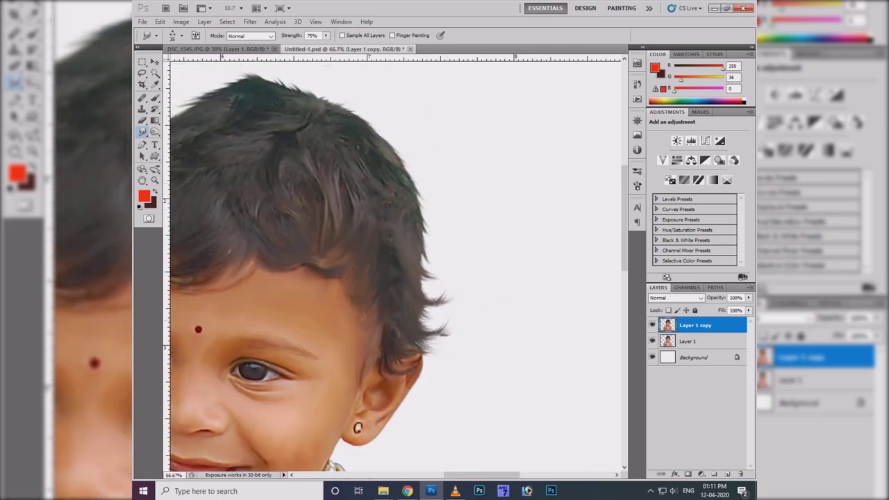
scroll(307, 163, "down", 1)
scroll(307, 163, "up", 1)
scroll(307, 163, "up", 1)
right_click(307, 163)
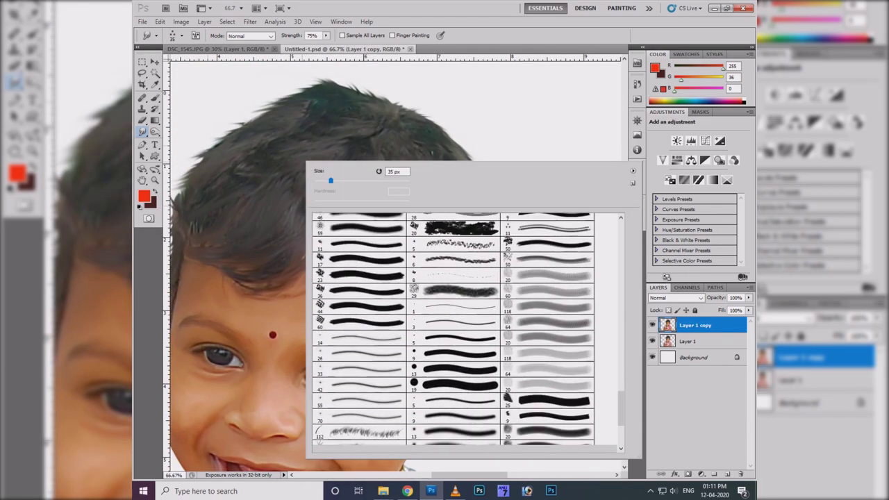
scroll(465, 334, "up", 6)
key("Return")
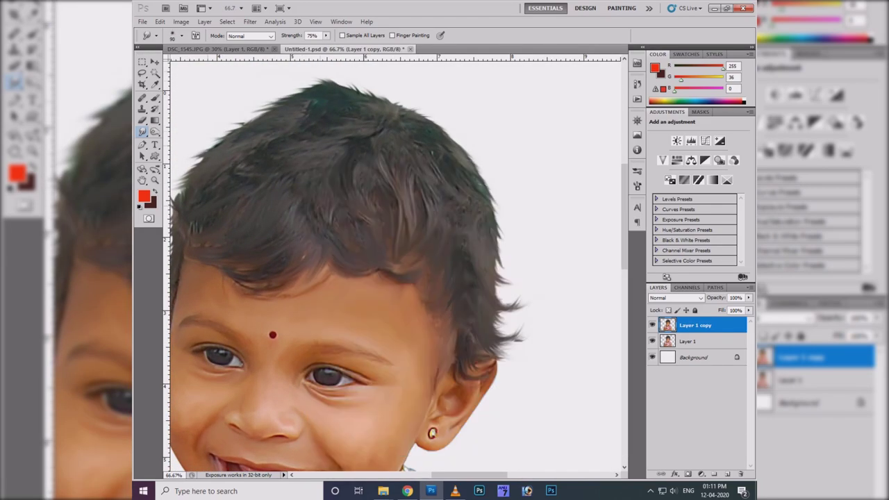
left_click_drag(309, 88, 343, 83)
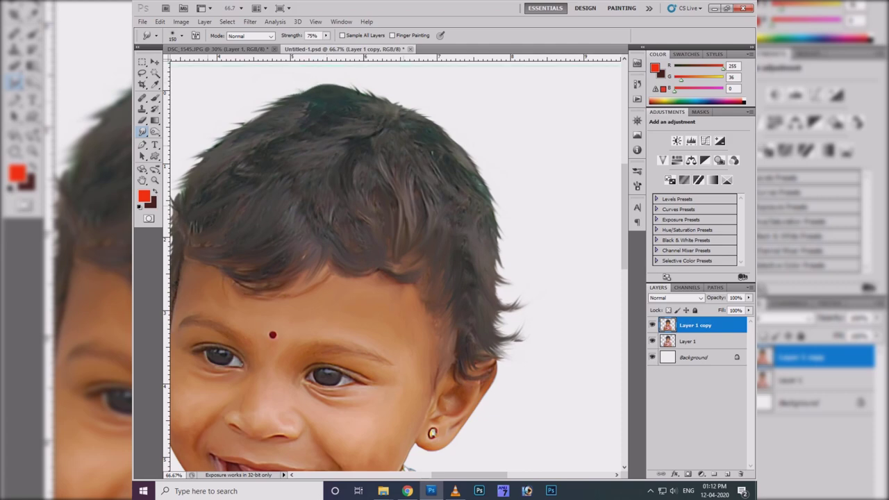
Step: Hide Layer 1 and switch the smudge brush to a smaller 35 px tip
left_click(651, 341)
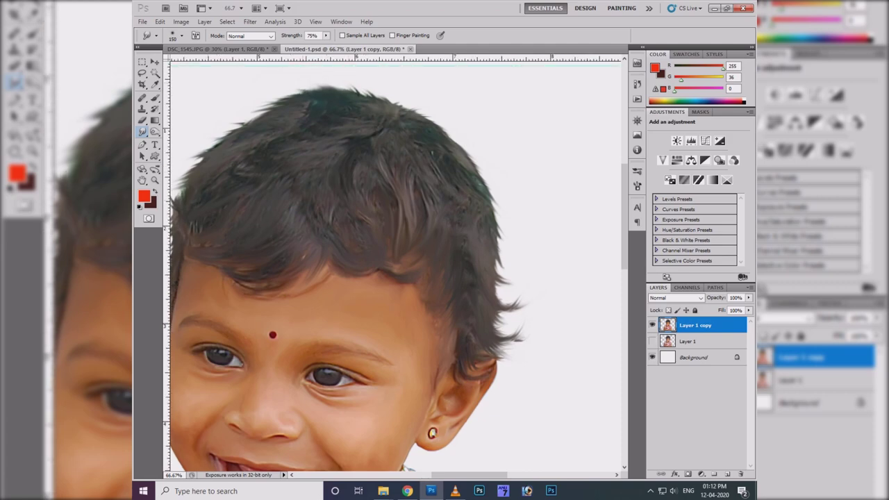
scroll(198, 350, "up", 1)
right_click(370, 181)
scroll(514, 351, "down", 2)
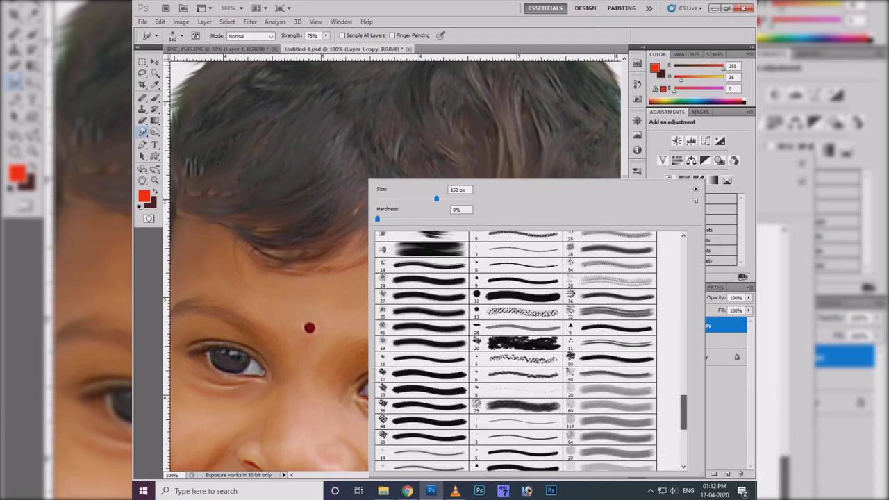
scroll(514, 351, "up", 2)
scroll(513, 351, "up", 2)
scroll(513, 351, "up", 3)
scroll(514, 351, "up", 2)
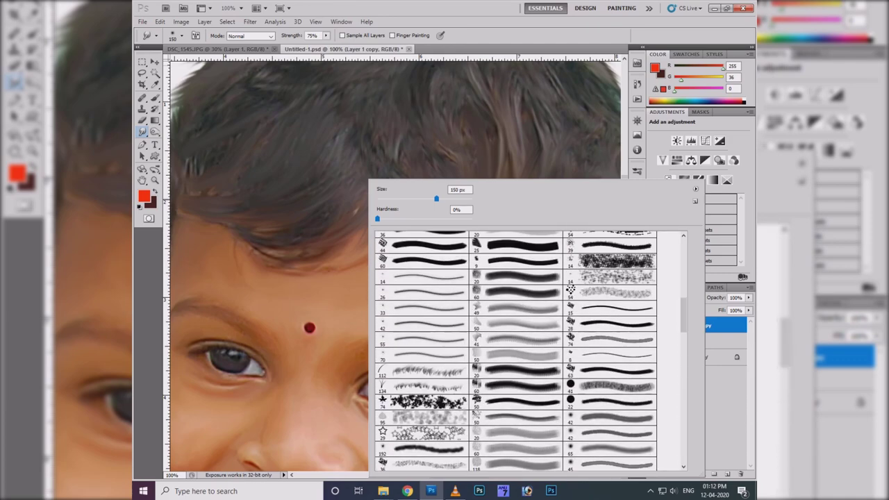
double_click(528, 327)
right_click(406, 181)
right_click(264, 107)
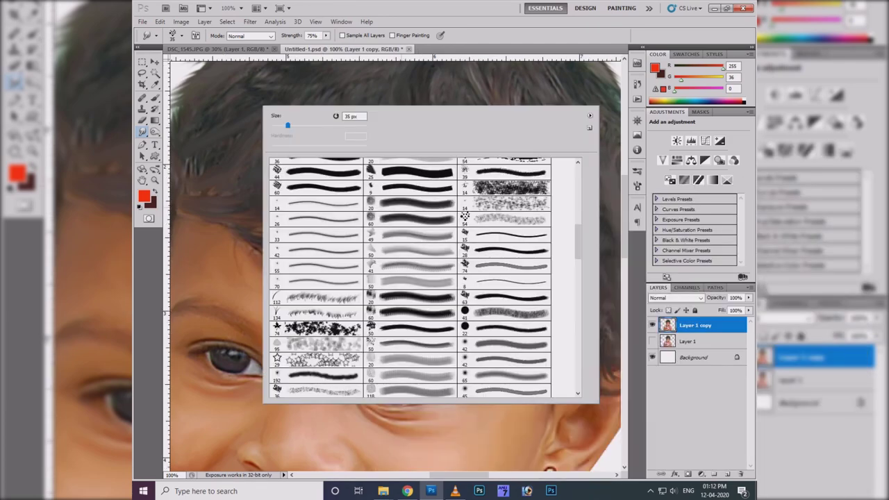
scroll(424, 278, "down", 3)
scroll(424, 278, "down", 2)
scroll(424, 278, "down", 2)
Step: Pick a brush tip and bring the face's left edge into view
scroll(309, 328, "up", 2)
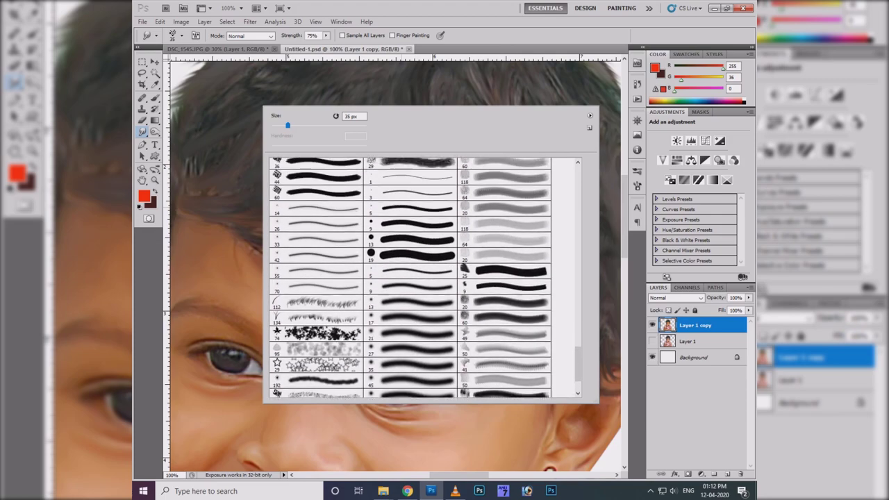
scroll(309, 327, "up", 2)
scroll(309, 328, "up", 1)
double_click(309, 328)
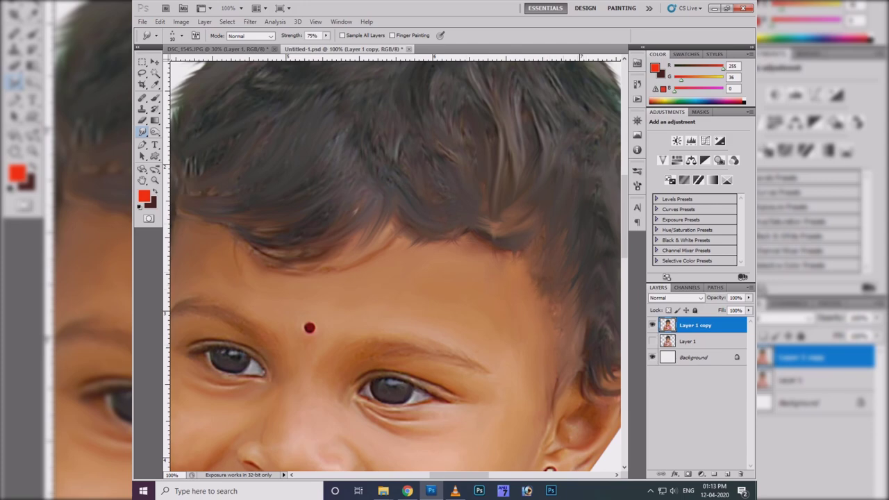
left_click_drag(309, 328, 376, 356)
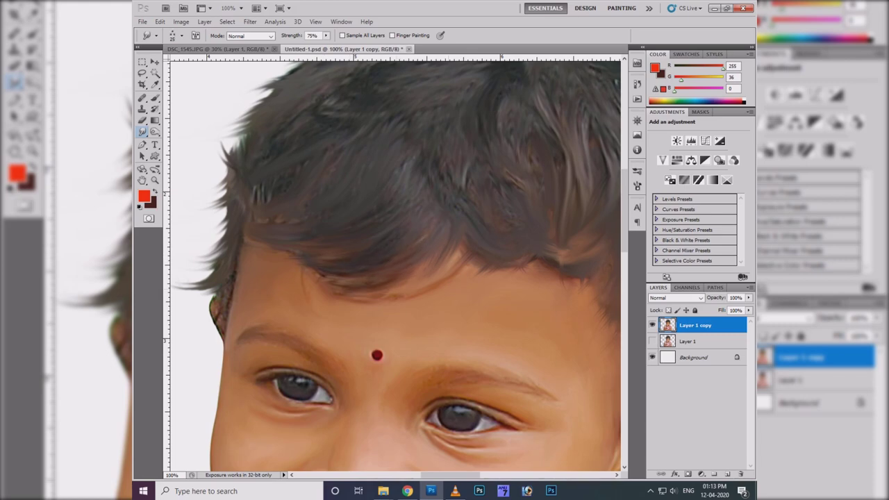
Step: Smudge the forehead skin smooth using a 70 px brush tip
right_click(420, 177)
scroll(577, 347, "down", 2)
double_click(478, 423)
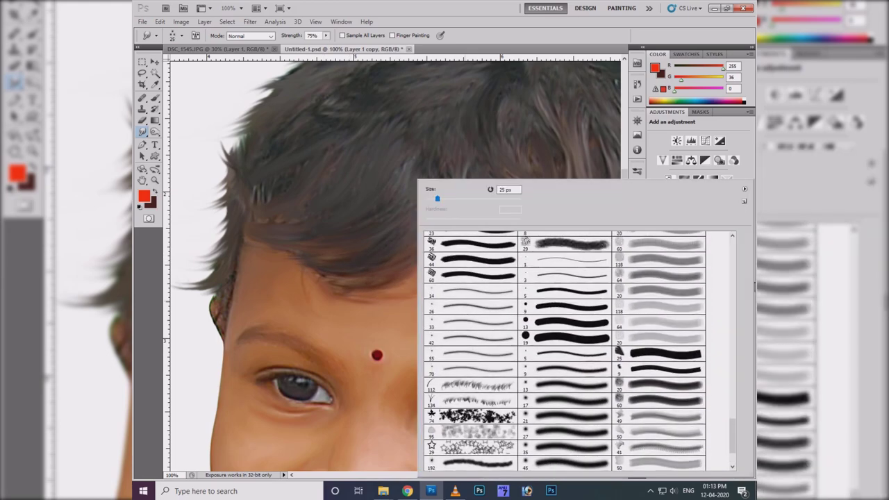
right_click(417, 178)
key("Escape")
right_click(417, 179)
double_click(478, 368)
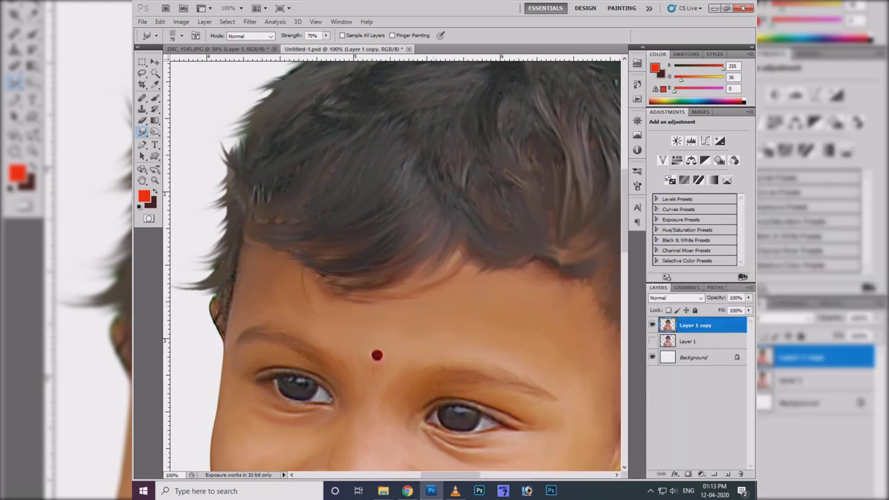
mouse_move(430, 281)
left_mouse_down()
mouse_move(337, 302)
mouse_move(382, 289)
left_mouse_up()
Step: Set the smudge brush size to 65 px
right_click(417, 178)
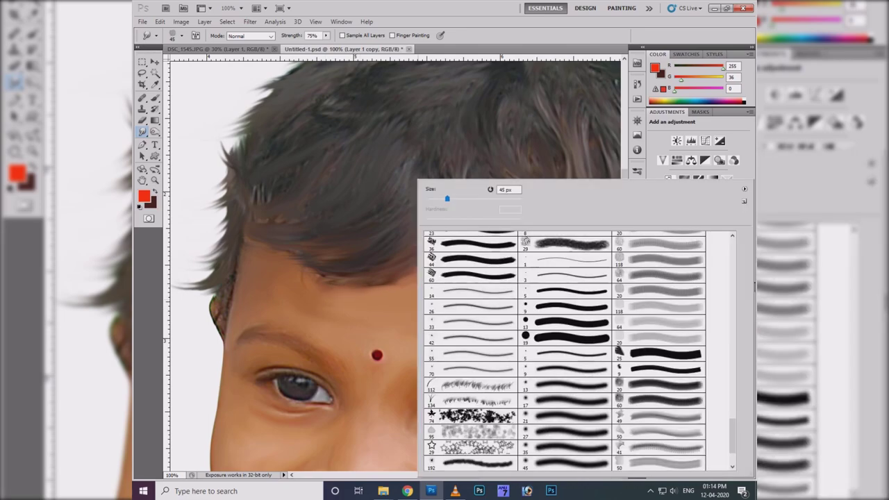
scroll(427, 281, "up", 2)
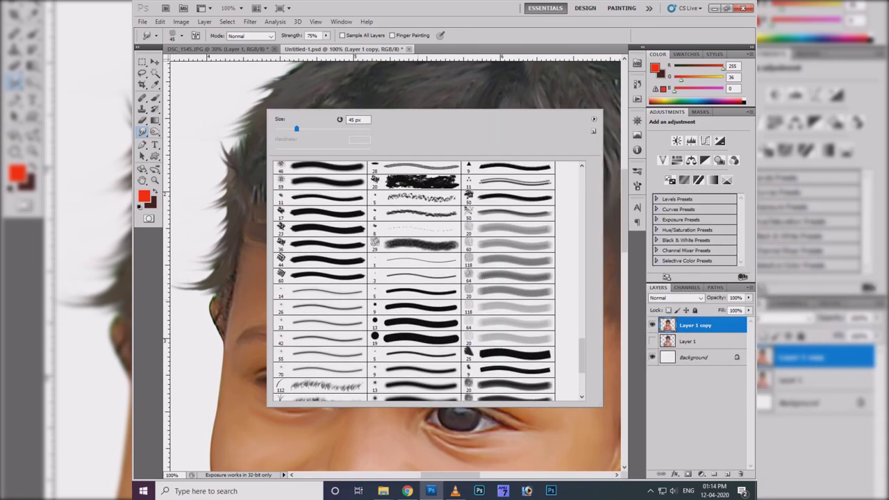
scroll(427, 280, "up", 2)
scroll(428, 280, "up", 2)
scroll(427, 280, "up", 2)
scroll(427, 281, "up", 2)
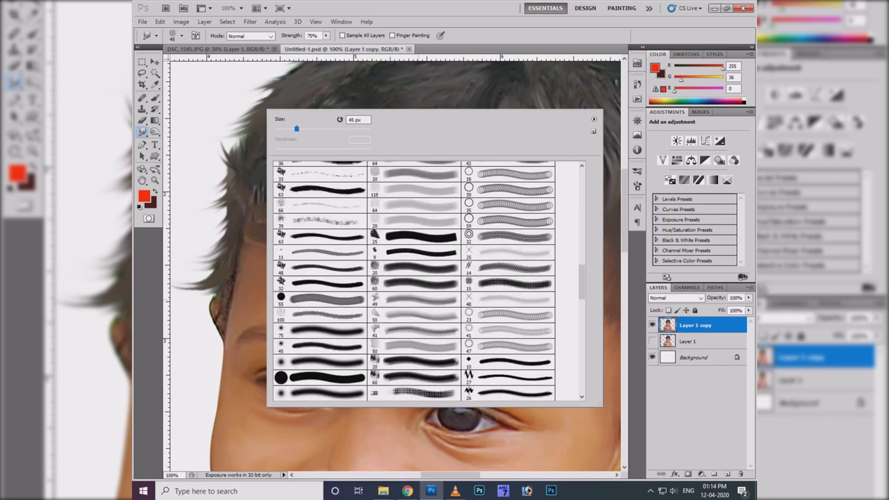
scroll(428, 281, "up", 2)
scroll(428, 281, "up", 2)
scroll(427, 280, "up", 2)
scroll(428, 281, "up", 2)
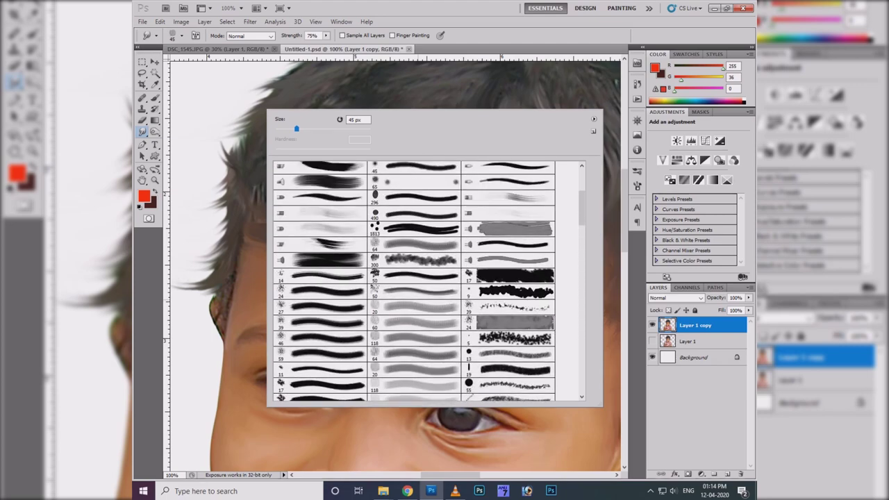
scroll(427, 281, "up", 2)
key("Return")
right_click(414, 182)
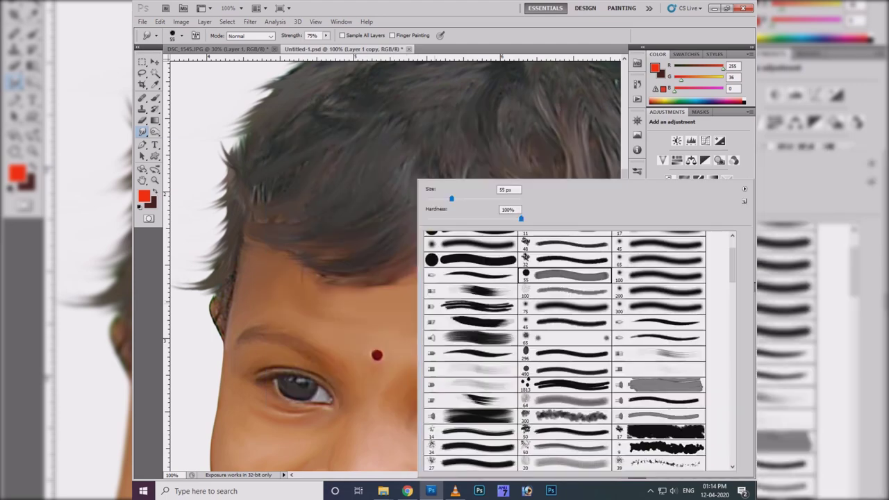
key("Return")
right_click(372, 178)
key("Return")
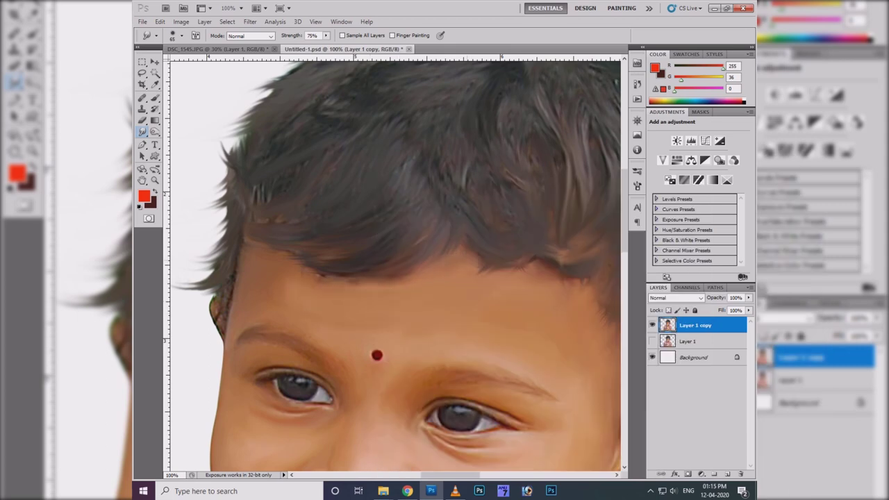
Step: Smudge the hair edge above the left brow and along the forehead hairline
left_click_drag(428, 270, 463, 266)
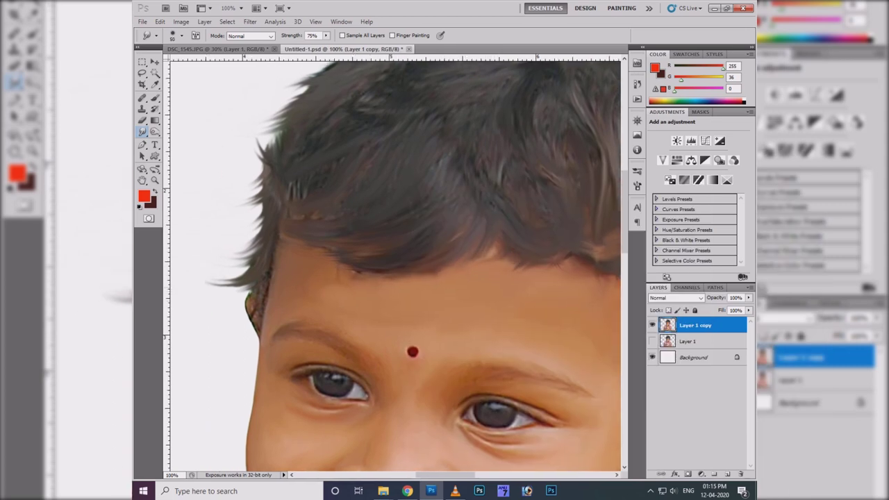
left_click_drag(340, 280, 314, 267)
left_click_drag(333, 295, 400, 299)
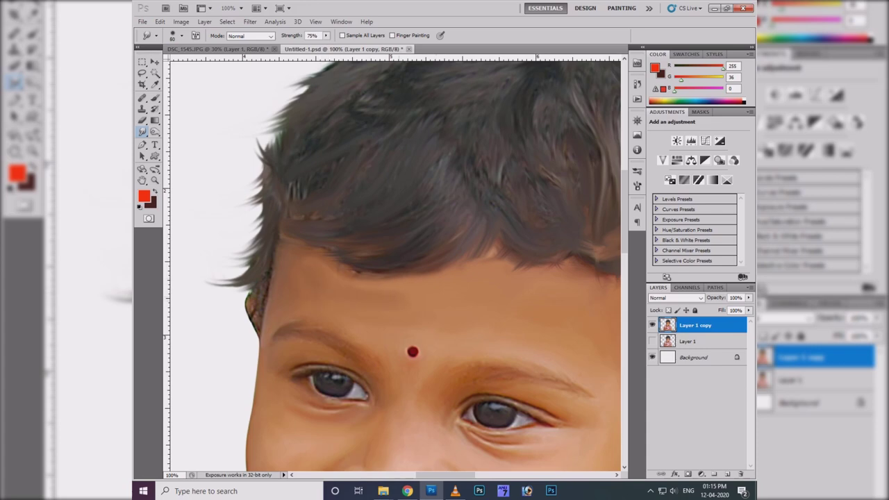
right_click(408, 181)
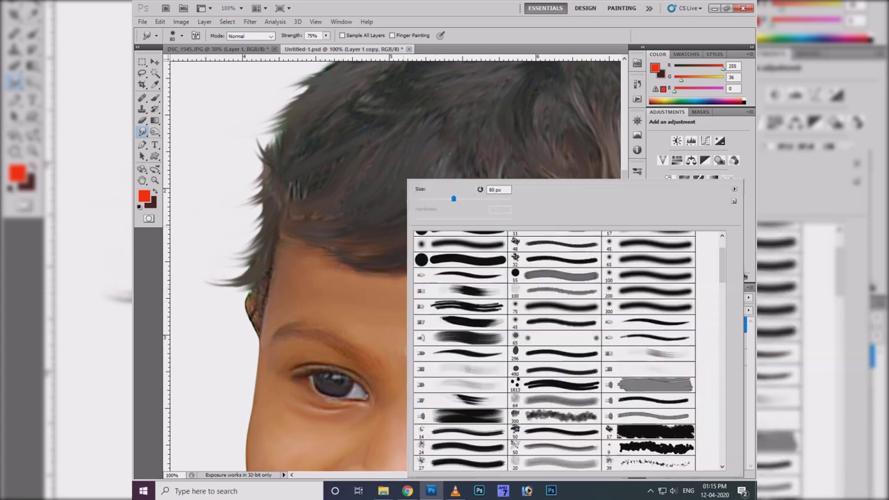
scroll(456, 299, "down", 2)
scroll(456, 298, "down", 5)
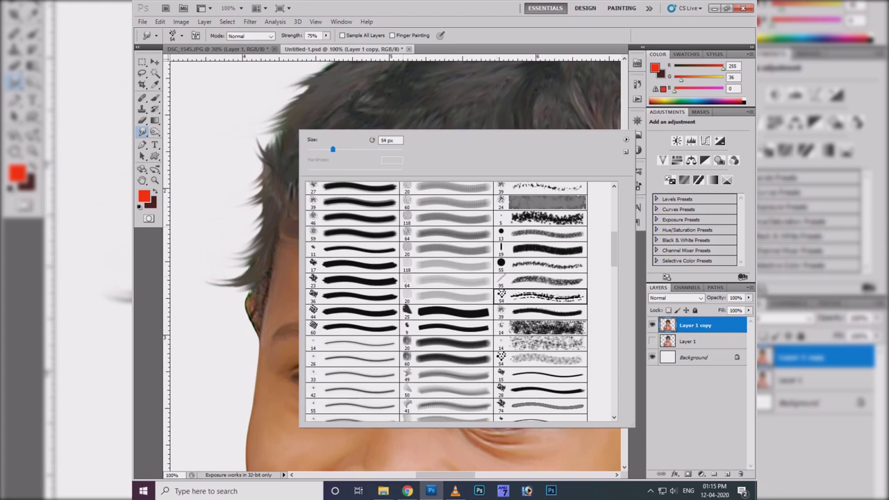
key("Return")
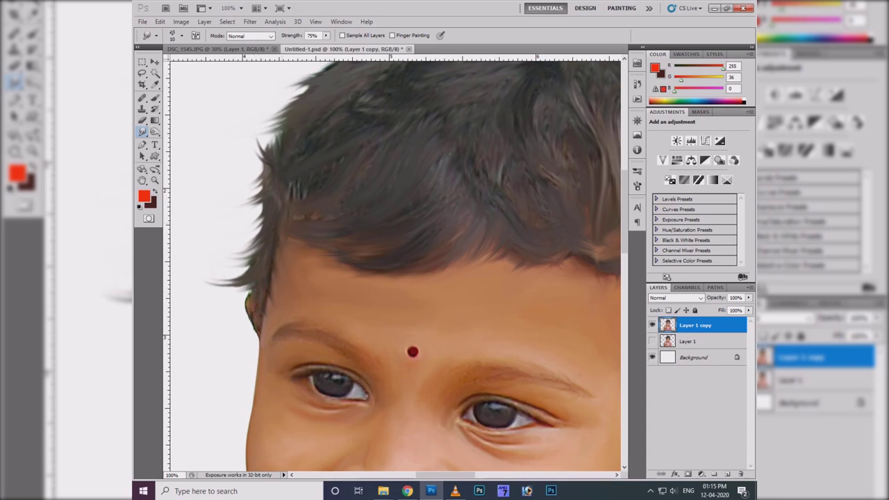
key("ctrl+minus")
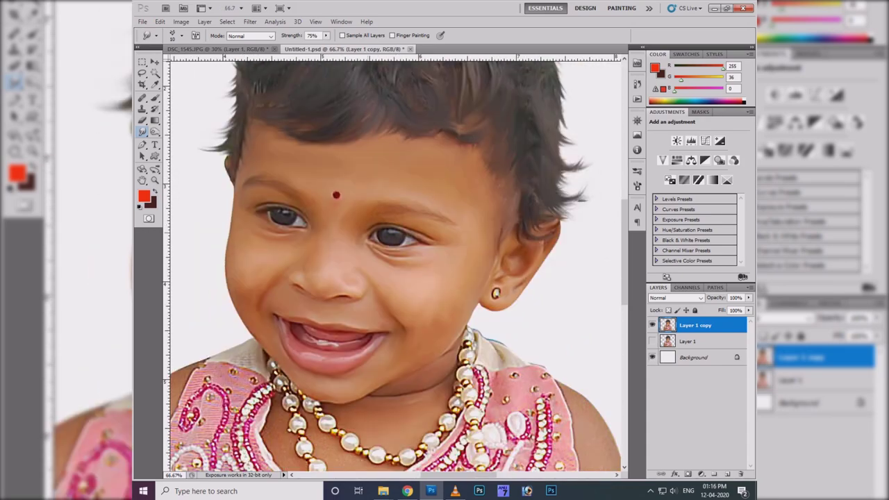
Step: Smudge the neck skin between the pearl necklace strands smoother
scroll(389, 451, "up", 3)
right_click(389, 451)
scroll(389, 451, "up", 2)
scroll(535, 347, "up", 2)
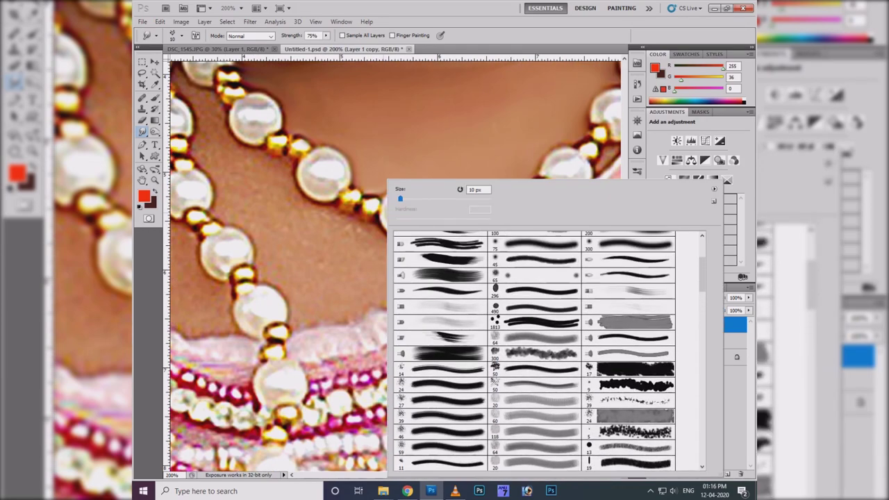
key("Escape")
scroll(396, 264, "left", 3)
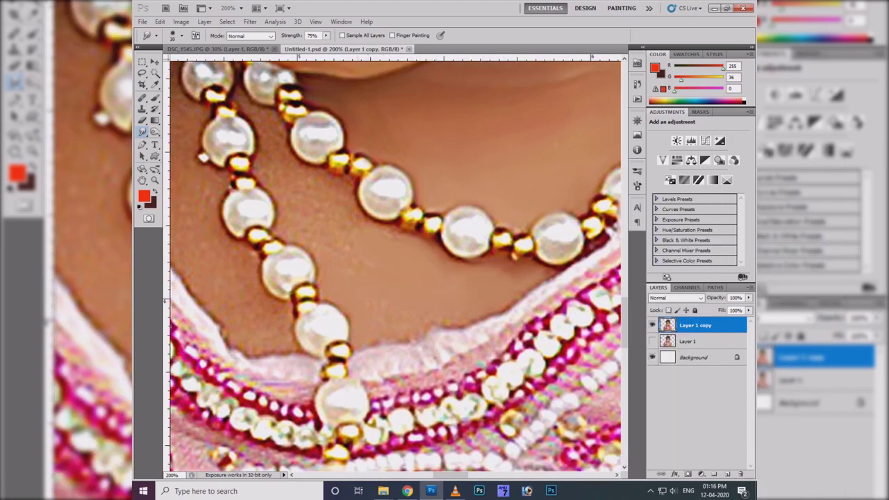
mouse_move(319, 209)
left_mouse_down()
mouse_move(337, 198)
mouse_move(379, 240)
left_mouse_up()
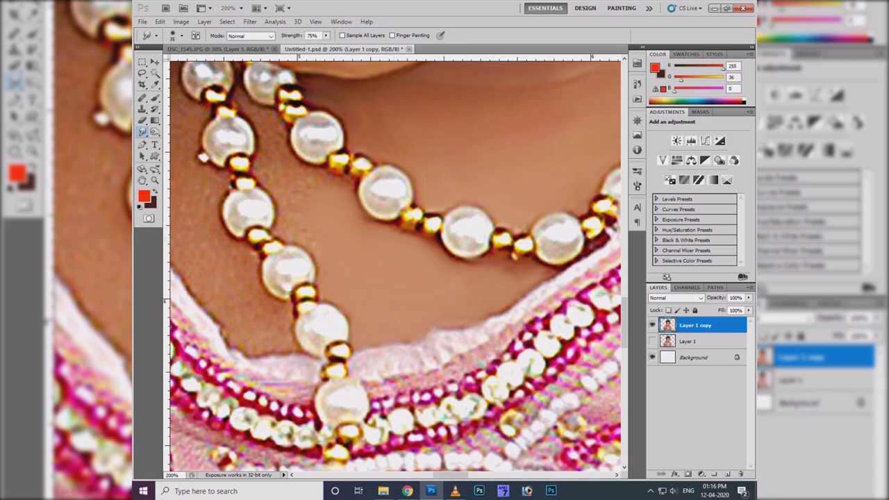
scroll(396, 264, "up", 3)
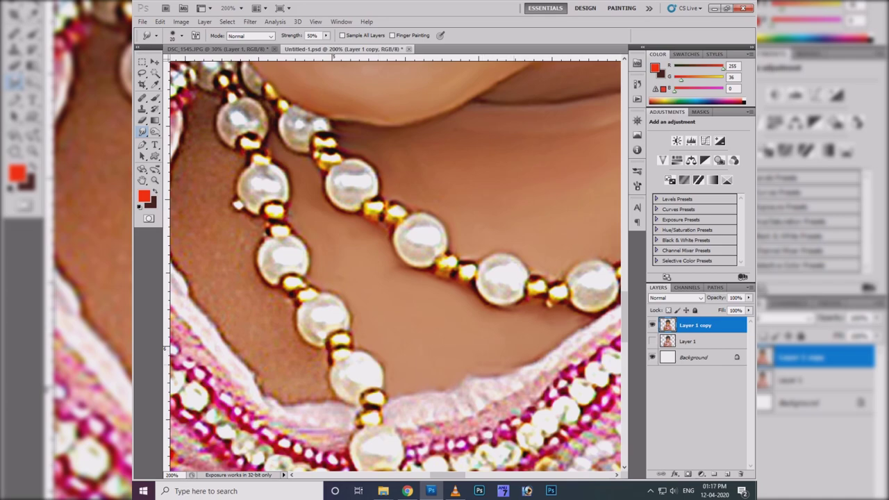
scroll(396, 264, "up", 5)
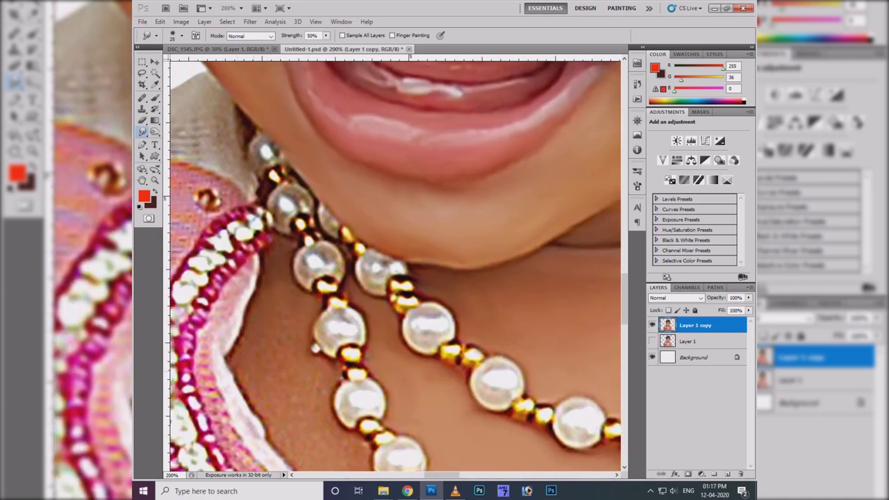
Step: Pan around the chin, lips, necklace strands and pink collar to inspect them
mouse_move(314, 349)
left_mouse_down()
mouse_move(248, 189)
mouse_move(417, 354)
left_mouse_up()
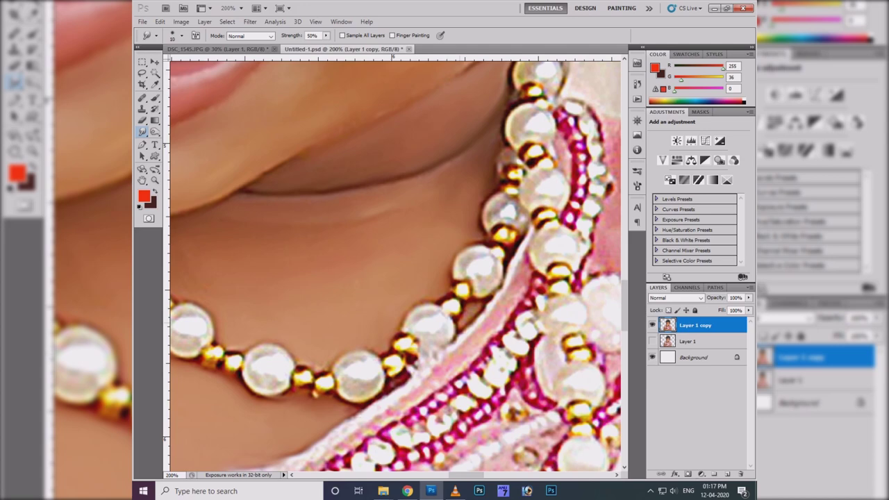
left_click_drag(394, 439, 316, 308)
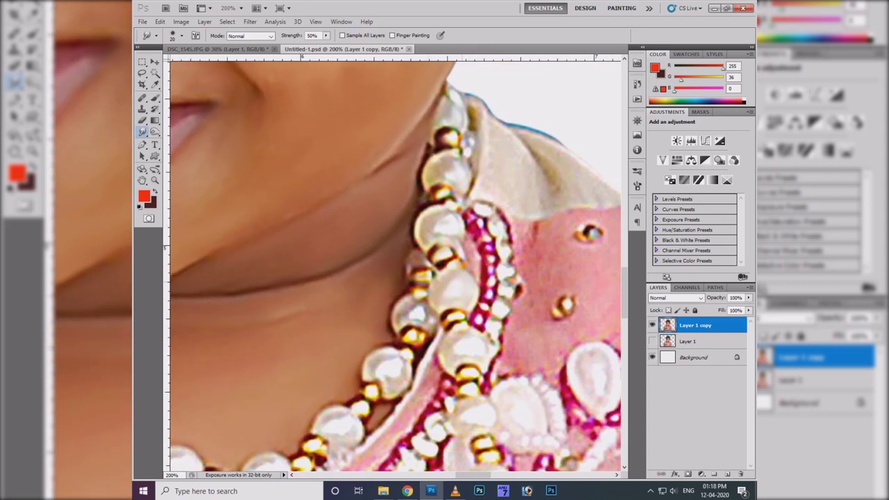
left_click_drag(481, 343, 466, 277)
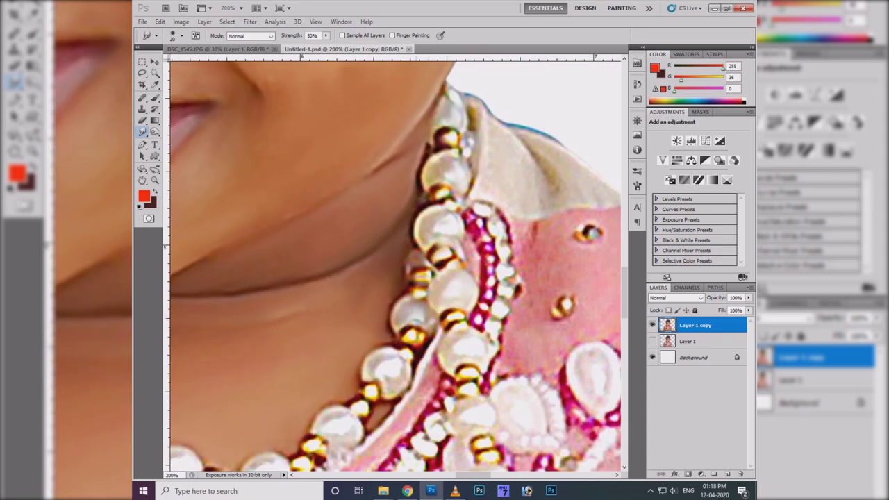
left_click_drag(418, 331, 423, 296)
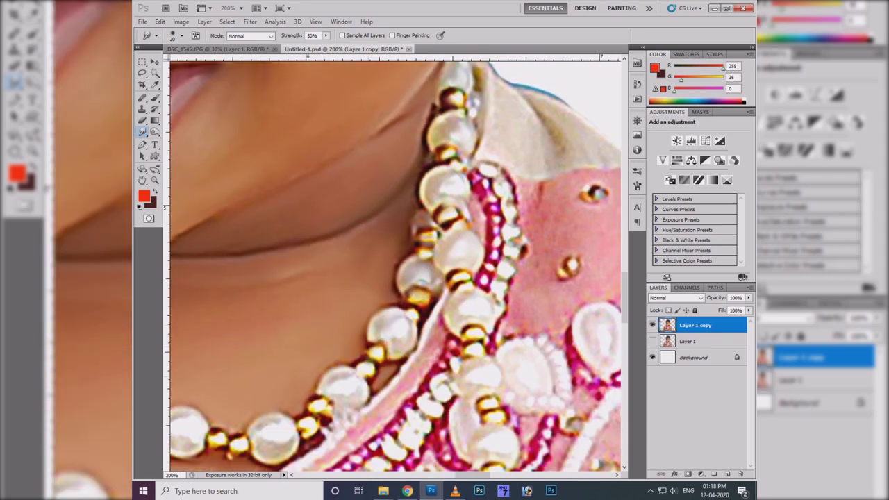
mouse_move(365, 382)
left_mouse_down()
mouse_move(382, 351)
mouse_move(357, 332)
left_mouse_up()
mouse_move(330, 375)
left_mouse_down()
mouse_move(347, 344)
mouse_move(414, 319)
left_mouse_up()
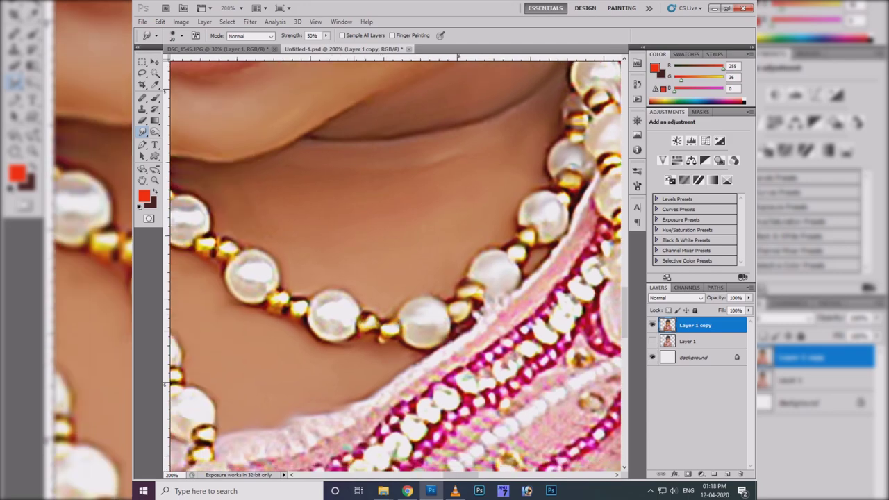
left_click_drag(316, 316, 386, 325)
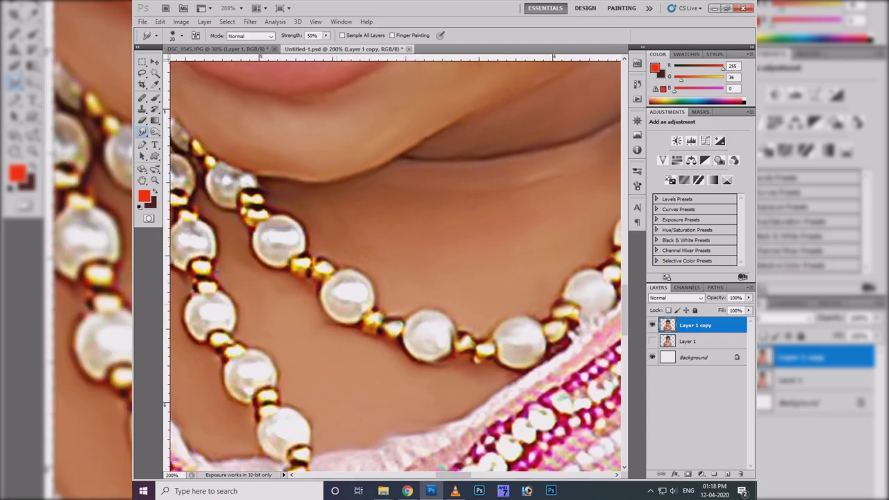
left_click_drag(322, 295, 356, 328)
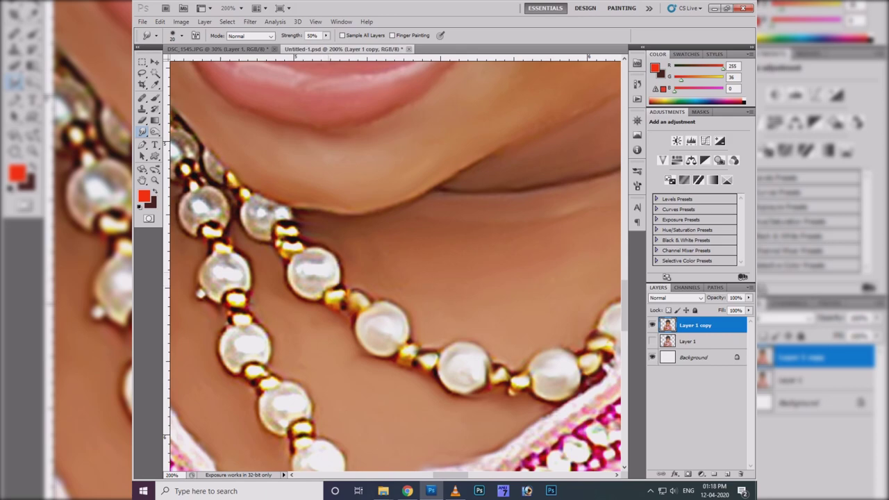
left_click_drag(201, 294, 251, 366)
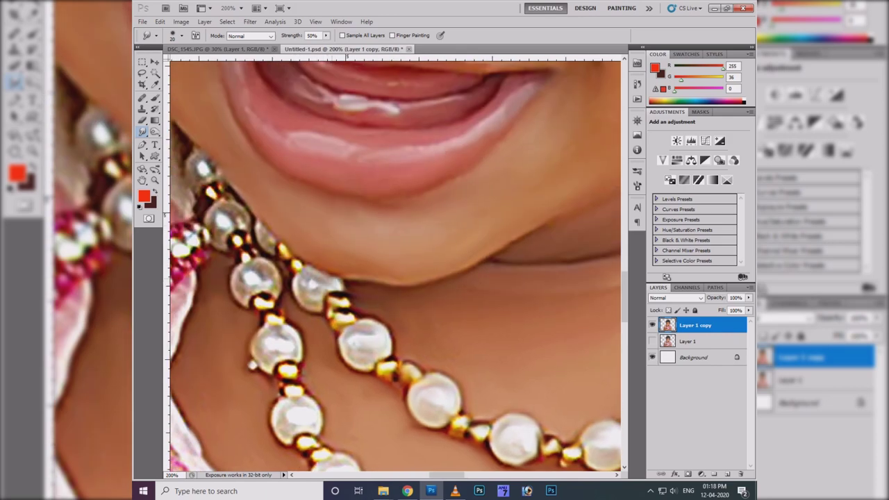
left_click_drag(306, 281, 324, 298)
left_click_drag(278, 253, 329, 274)
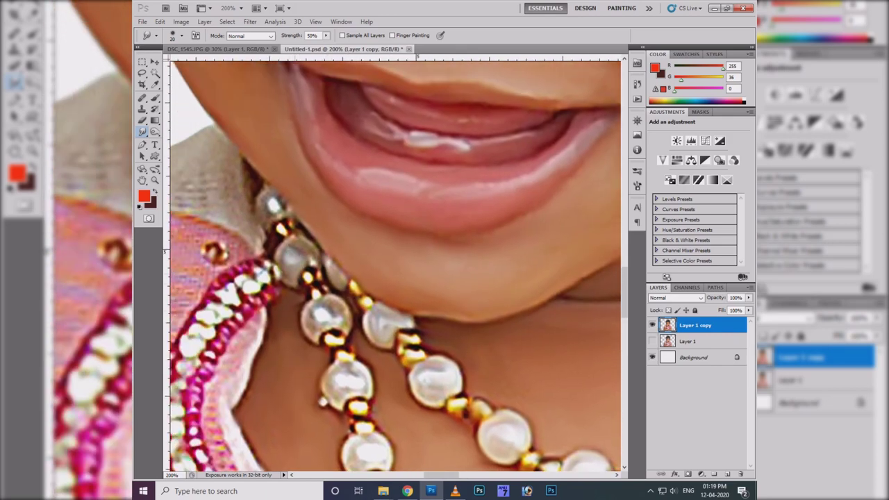
mouse_move(332, 347)
left_mouse_down()
mouse_move(320, 299)
mouse_move(294, 308)
mouse_move(280, 240)
mouse_move(305, 222)
mouse_move(363, 436)
mouse_move(548, 432)
left_mouse_up()
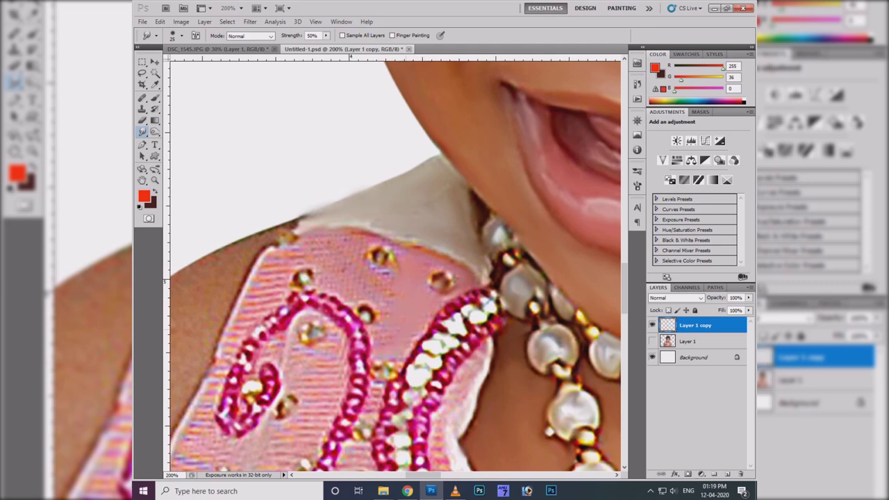
Step: Smudge the pink garment and the descending pink bead lines of the collar
mouse_move(389, 240)
left_mouse_down()
mouse_move(357, 236)
mouse_move(274, 274)
mouse_move(233, 347)
left_mouse_up()
mouse_move(350, 281)
left_mouse_down()
mouse_move(346, 239)
mouse_move(361, 188)
left_mouse_up()
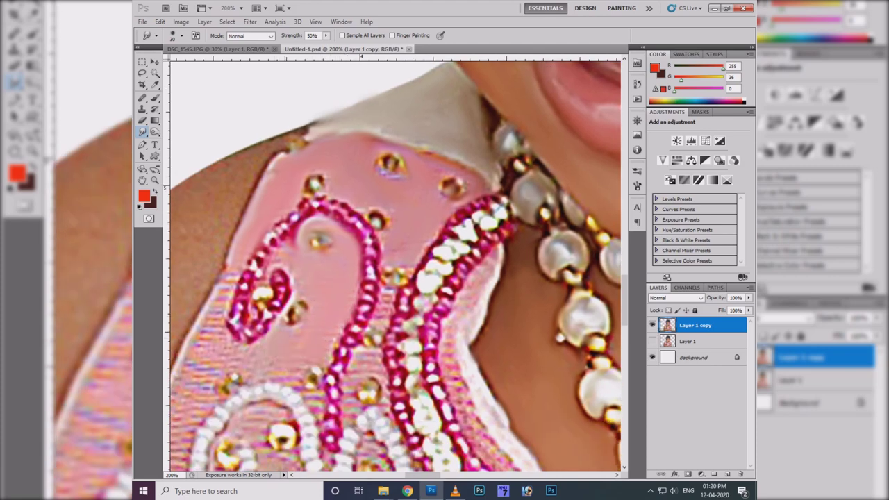
mouse_move(297, 221)
left_mouse_down()
mouse_move(352, 222)
mouse_move(354, 319)
mouse_move(334, 348)
left_mouse_up()
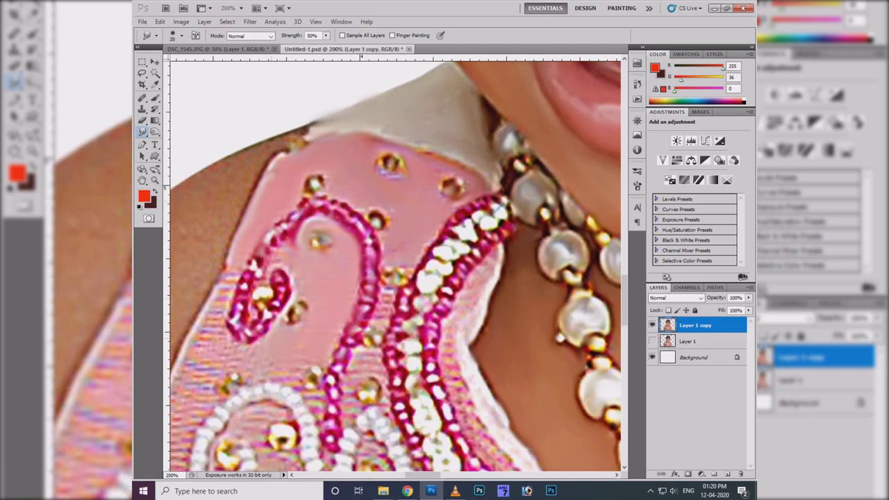
left_click_drag(211, 324, 225, 343)
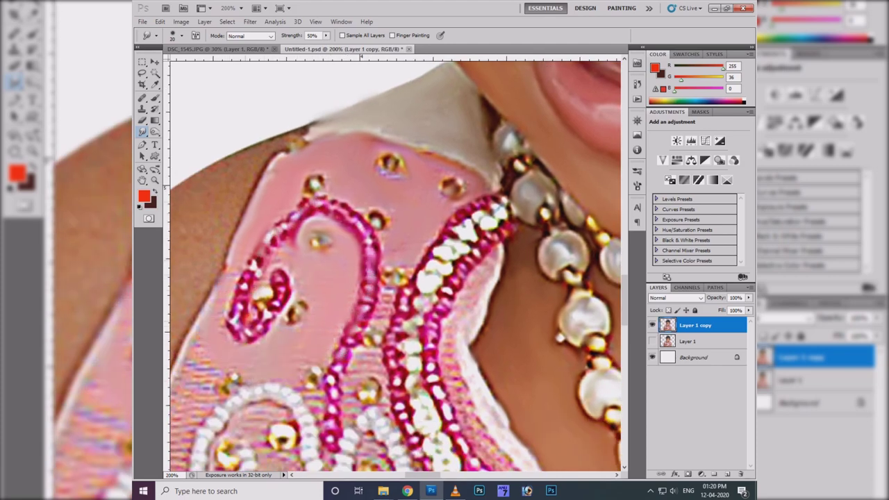
mouse_move(219, 387)
left_mouse_down()
mouse_move(265, 341)
mouse_move(243, 365)
left_mouse_up()
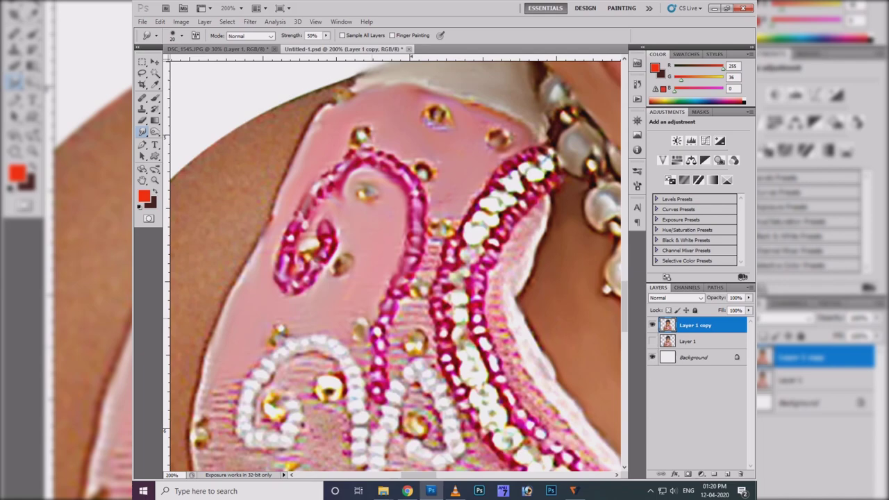
mouse_move(363, 352)
left_mouse_down()
mouse_move(428, 375)
mouse_move(418, 273)
mouse_move(389, 179)
mouse_move(396, 201)
left_mouse_up()
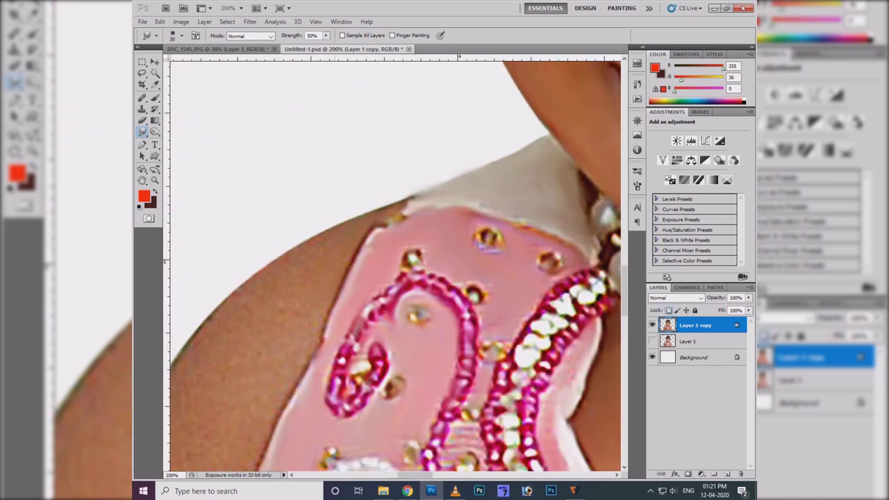
Step: Soften and lighten the shoulder's dark outline, viewing the result at 100%
left_click_drag(458, 261, 515, 201)
left_click_drag(255, 267, 234, 300)
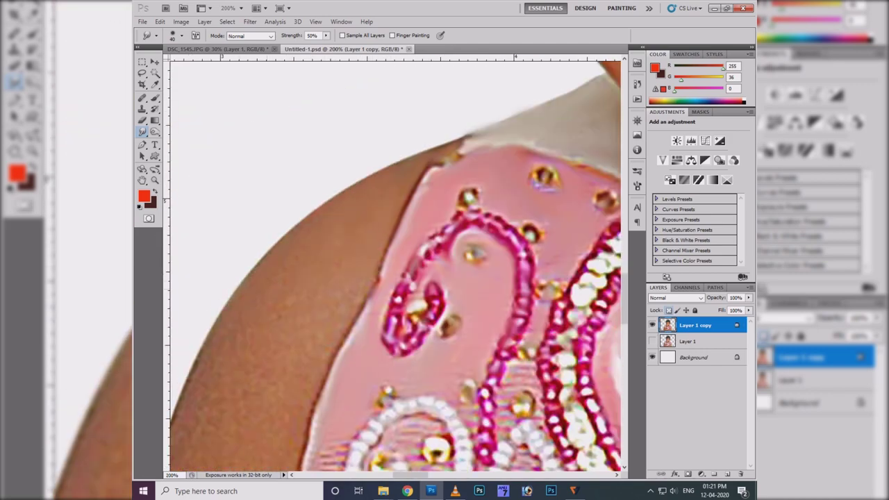
left_click_drag(515, 202, 547, 146)
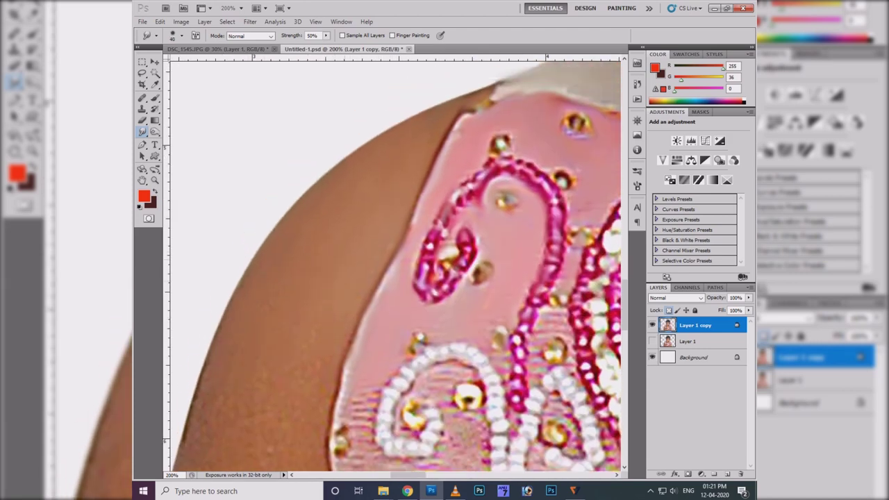
left_click_drag(547, 438, 568, 324)
left_click_drag(221, 250, 208, 323)
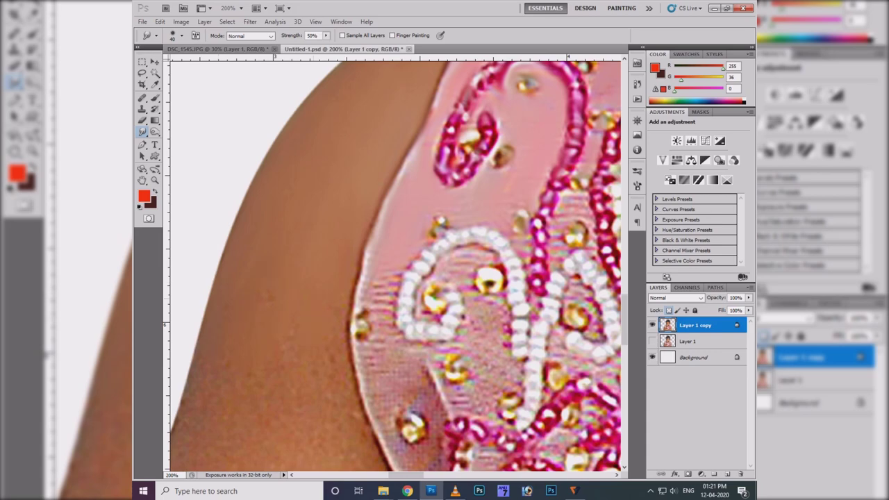
key("ctrl+minus")
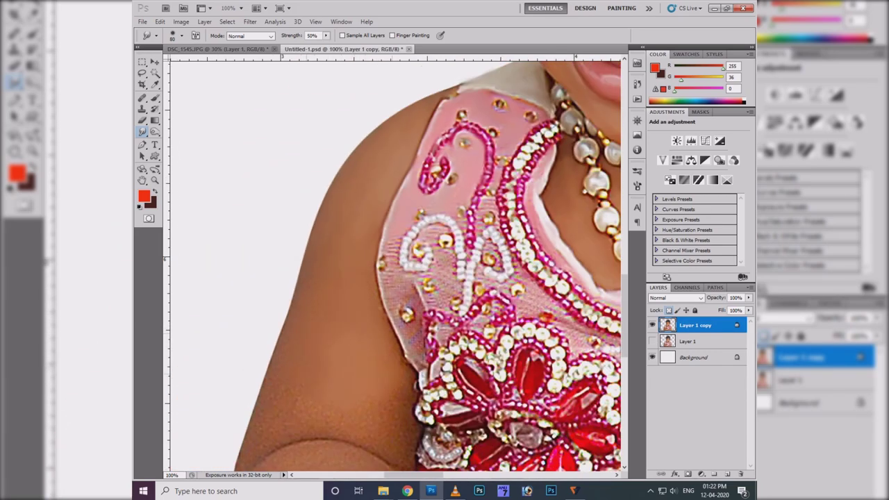
Step: Smooth the skin near the underarm and the left-side embroidery
left_click_drag(412, 429, 380, 396)
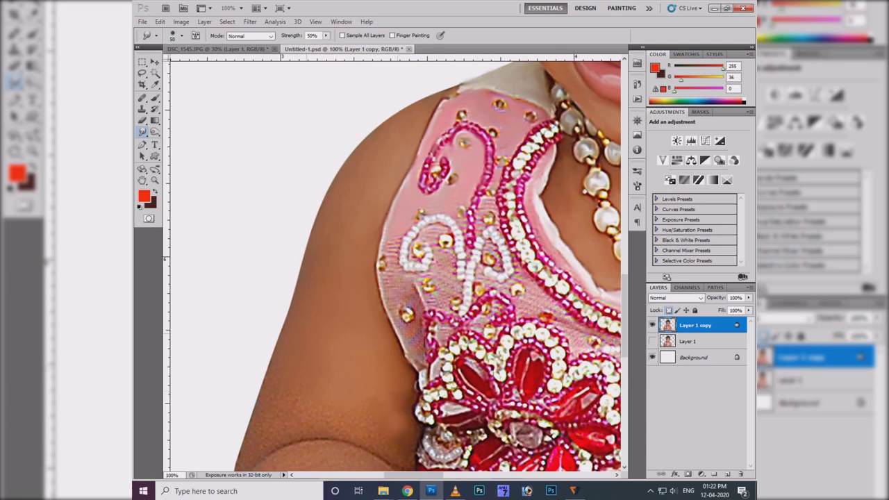
scroll(392, 264, "down", 3)
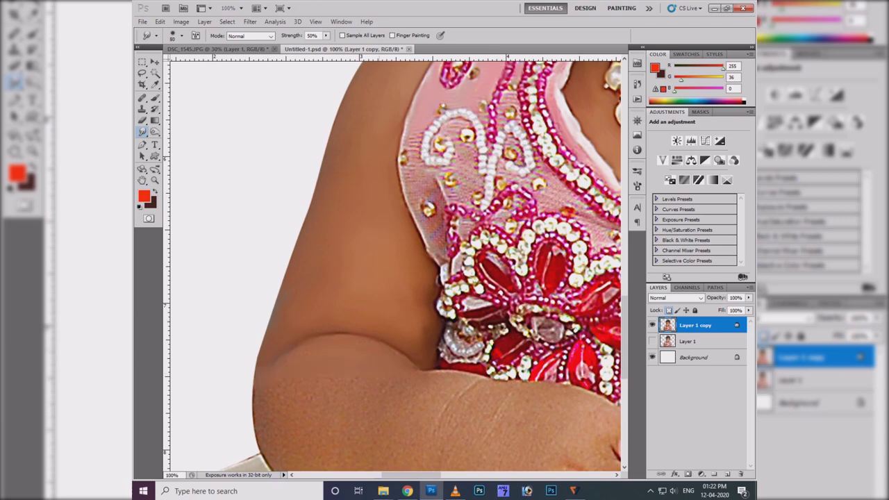
scroll(392, 264, "up", 3)
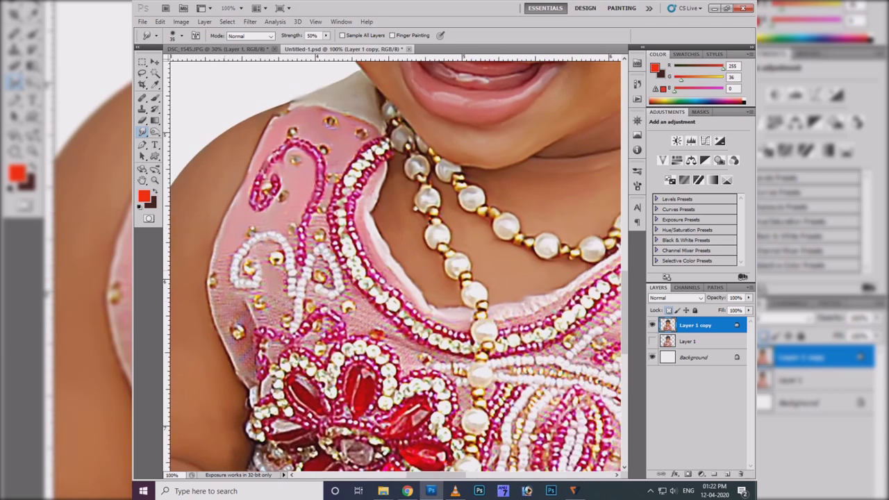
left_click_drag(255, 339, 256, 303)
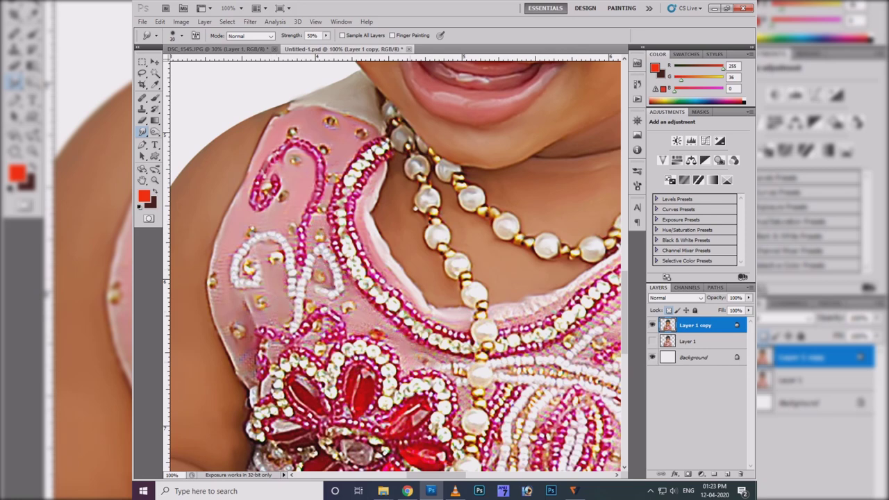
scroll(395, 266, "right", 3)
scroll(427, 320, "right", 3)
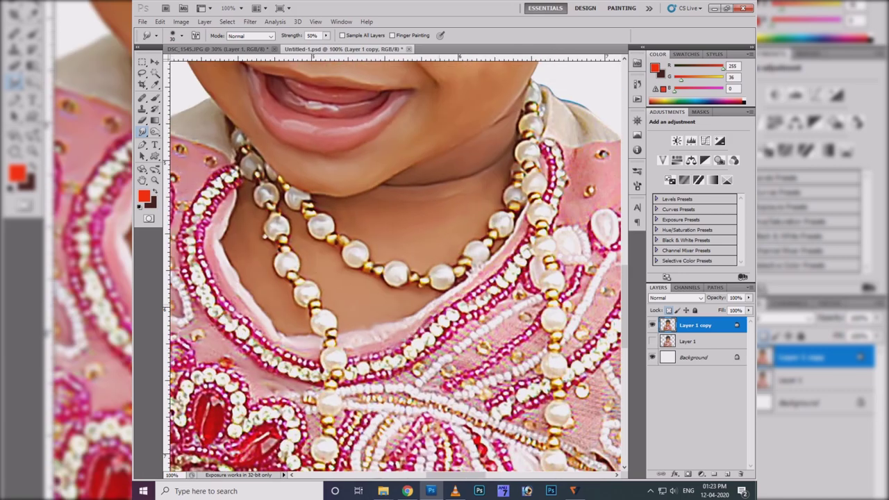
scroll(514, 229, "up", 3)
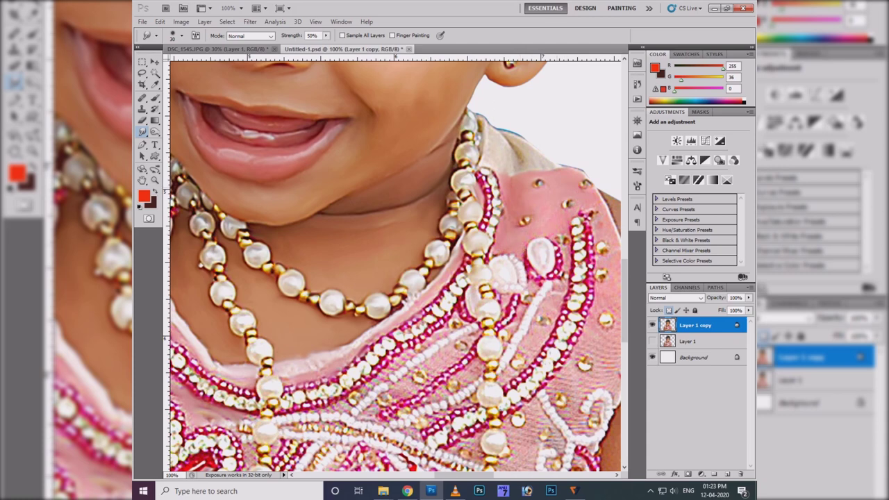
scroll(518, 182, "down", 1)
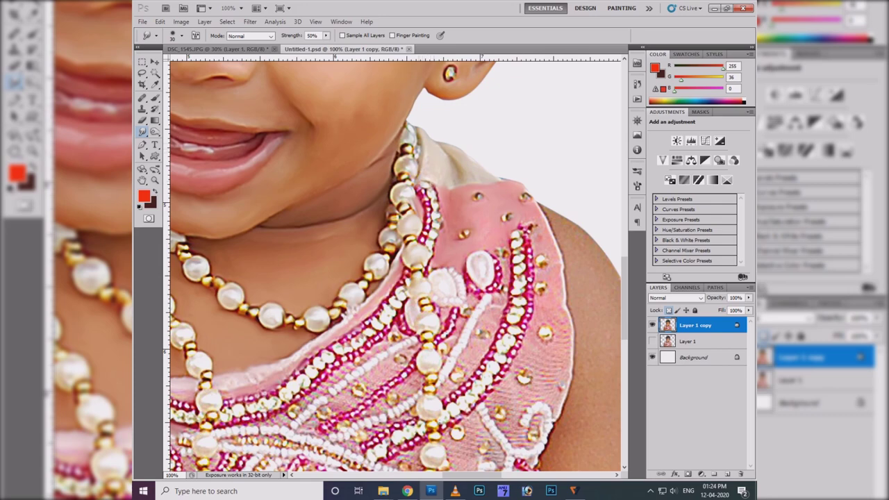
Step: Review the right shoulder, dress and face, ending with the whole photo fitted
left_click_drag(481, 351, 240, 344)
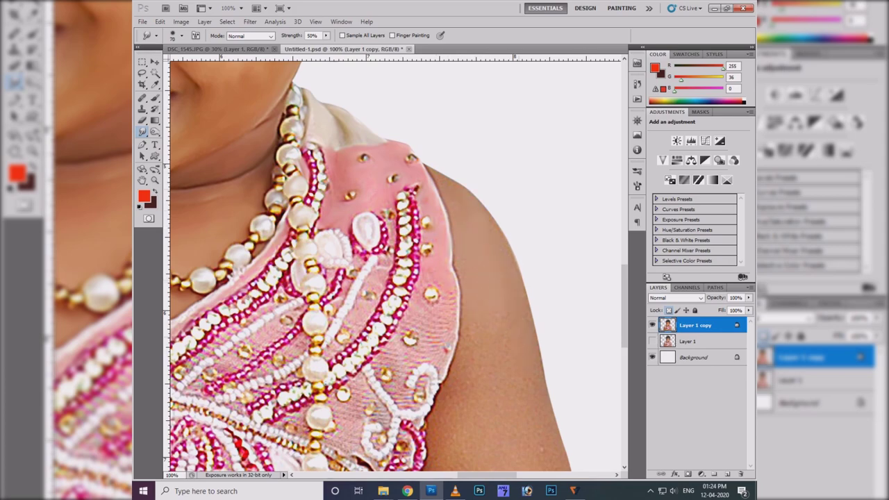
scroll(444, 347, "down", 3)
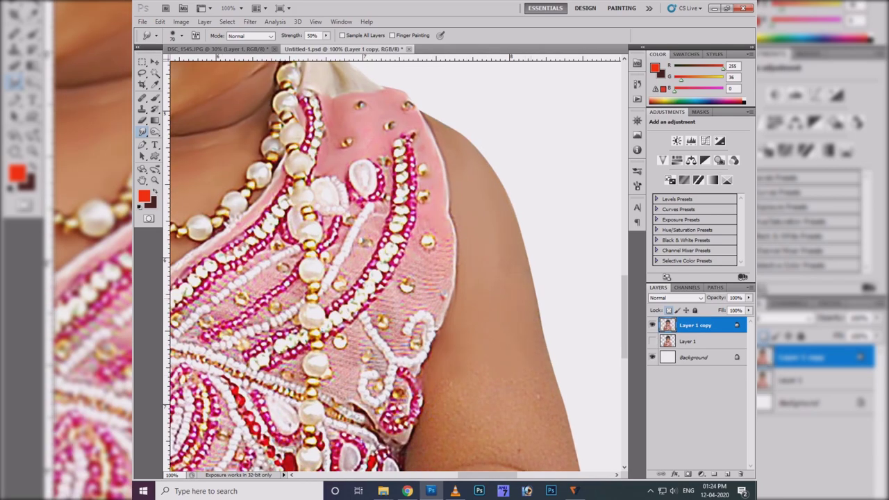
key("ctrl+minus")
key("ctrl+minus")
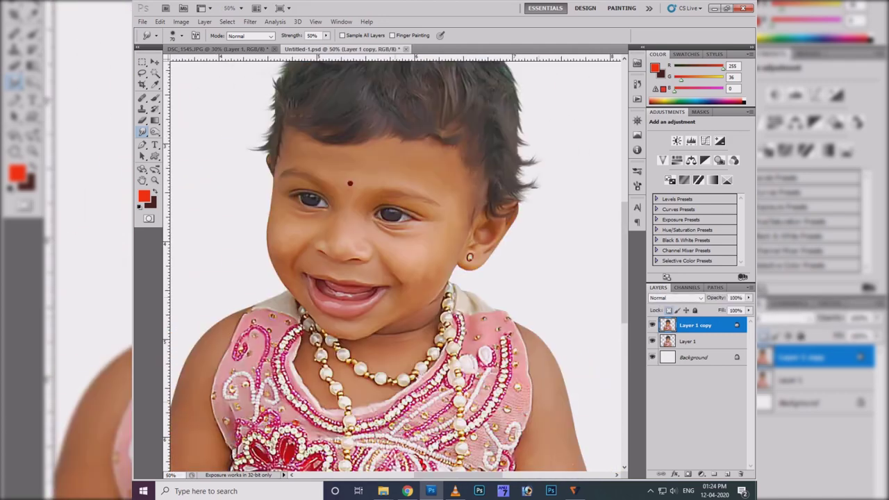
key("ctrl+plus")
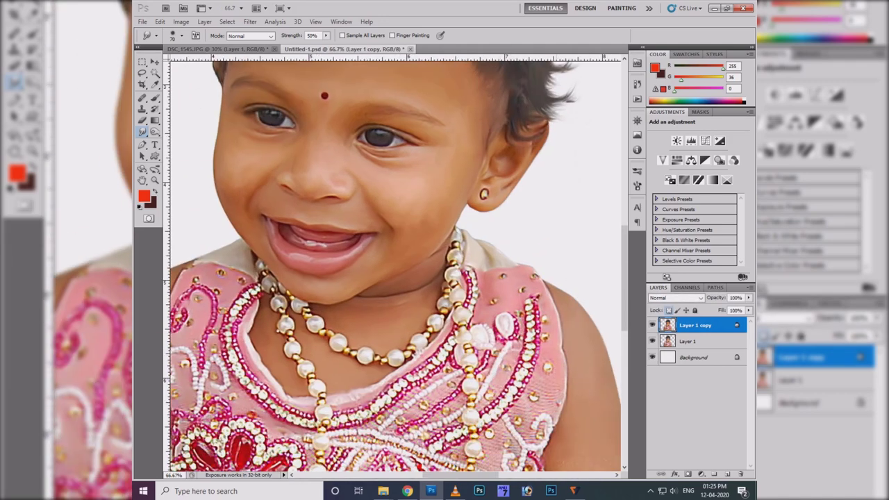
scroll(391, 266, "down", 2)
left_click_drag(488, 408, 497, 403)
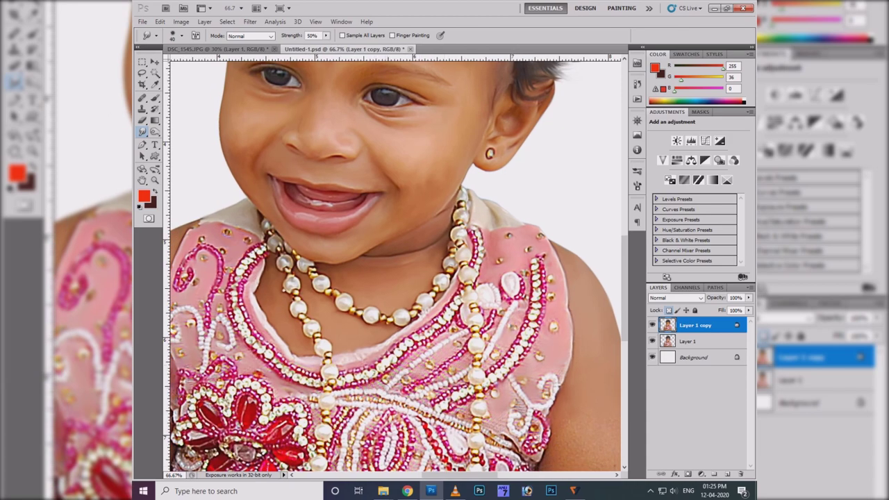
key("ctrl+0")
Step: Return to the Smudge tool at 80% strength, zoomed in on the ear and hair
key("v")
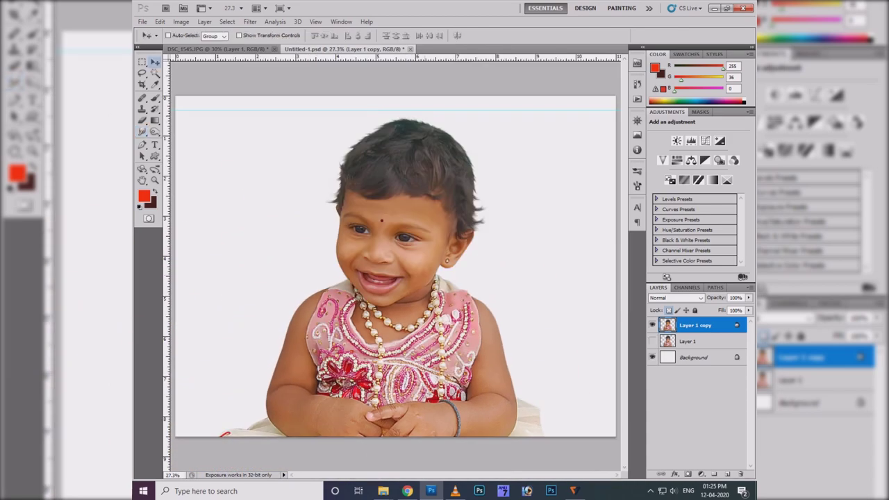
key("ctrl+plus")
key("ctrl+plus")
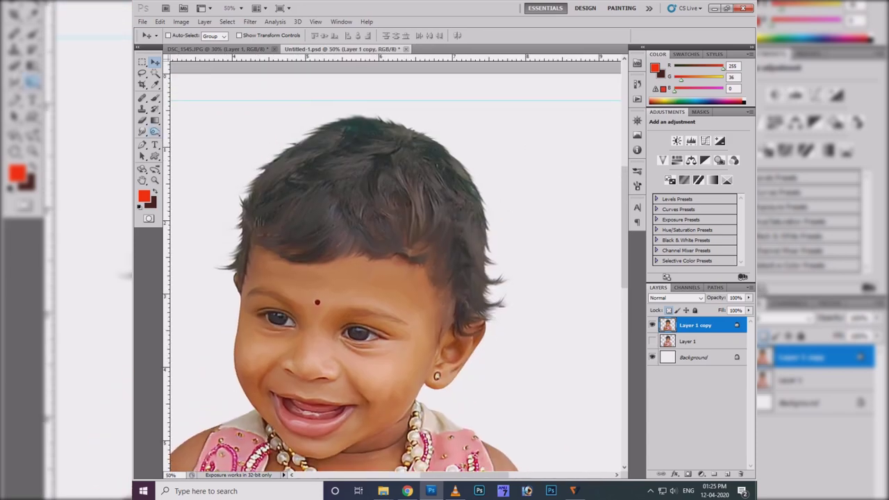
key("r")
key("F5")
key("F5")
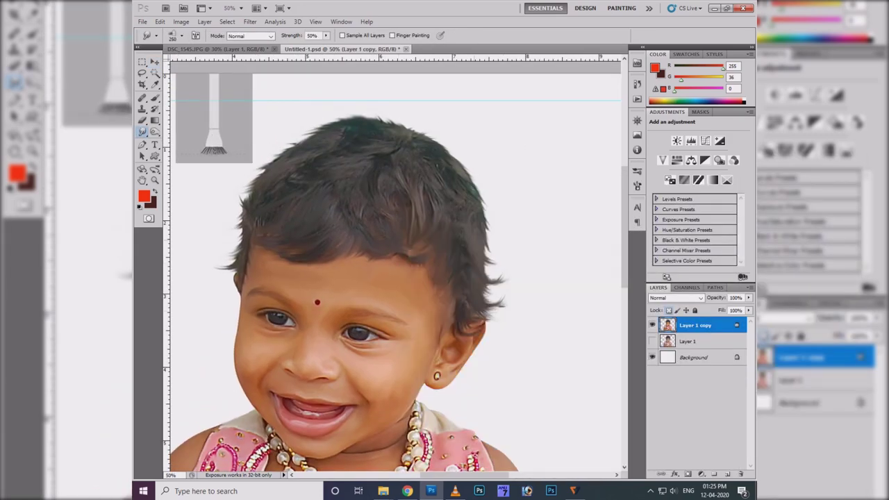
right_click(487, 271)
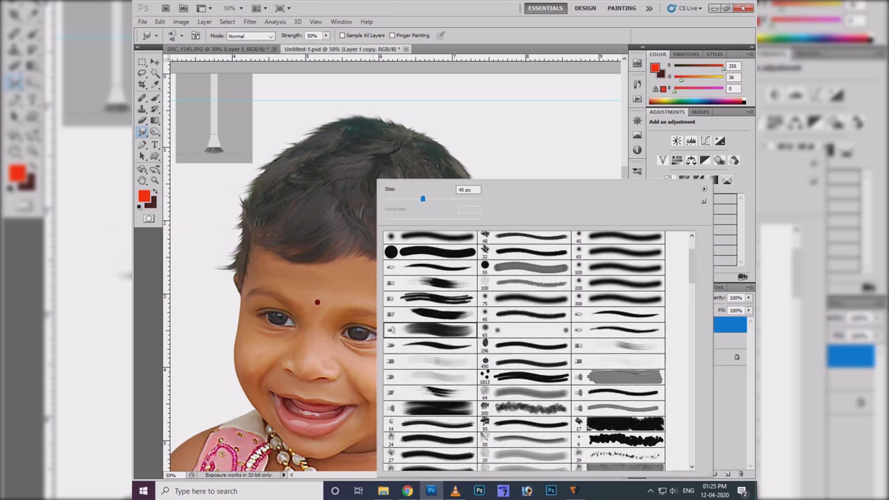
key("Return")
key("ctrl+plus")
key("8")
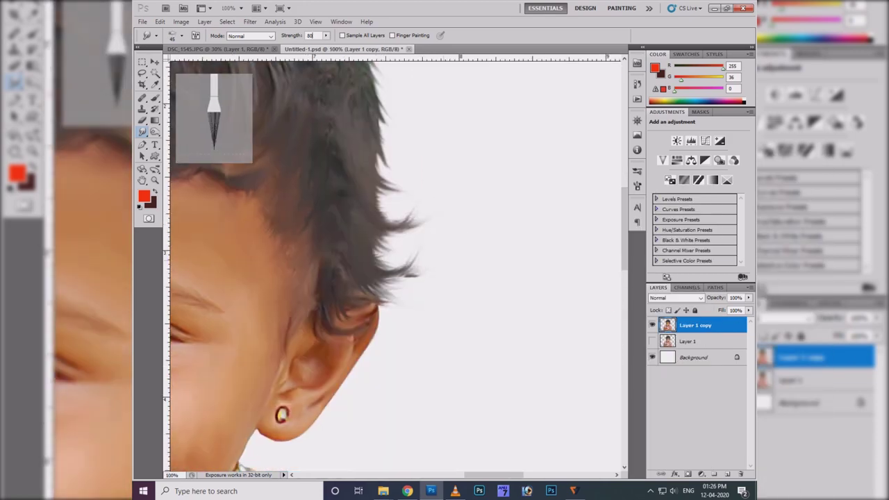
Step: Pull the hair tips and left hair edge out into longer wispy strands
left_click_drag(375, 239, 439, 274)
left_click_drag(381, 218, 433, 228)
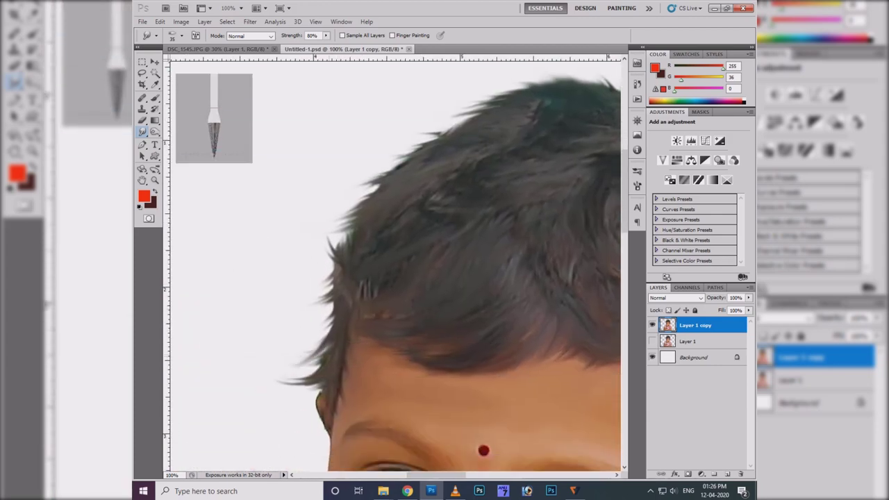
mouse_move(325, 358)
left_mouse_down()
mouse_move(269, 347)
mouse_move(266, 380)
left_mouse_up()
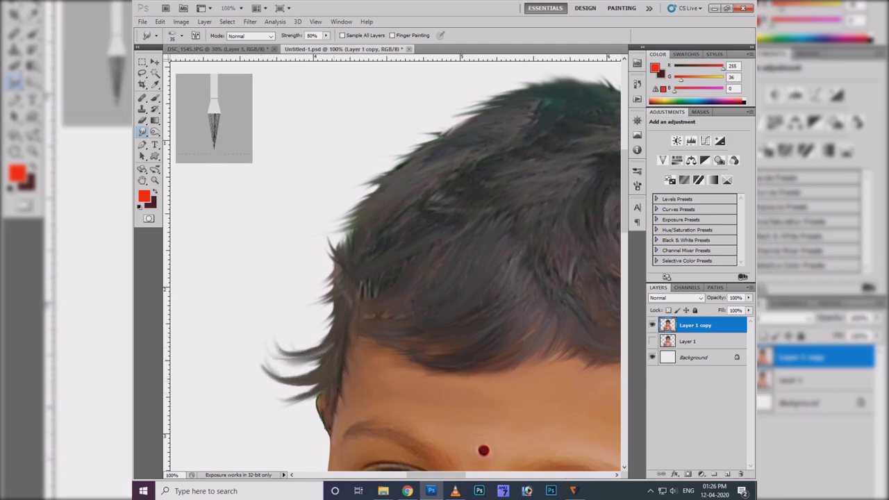
left_click_drag(333, 318, 312, 306)
left_click_drag(356, 237, 337, 229)
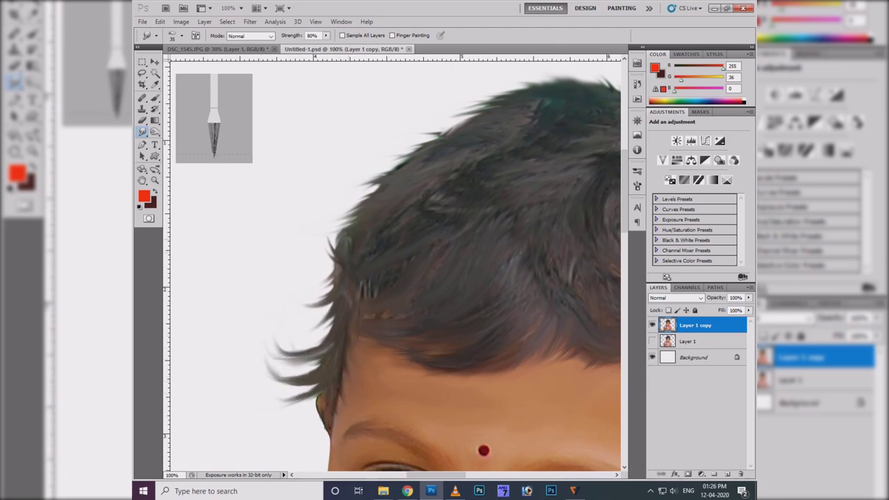
key("ctrl+minus")
key("ctrl+minus")
key("ctrl+plus")
Step: Shrink the brush to 100 px and smudge the strands on the head's left
right_click(353, 182)
key("Escape")
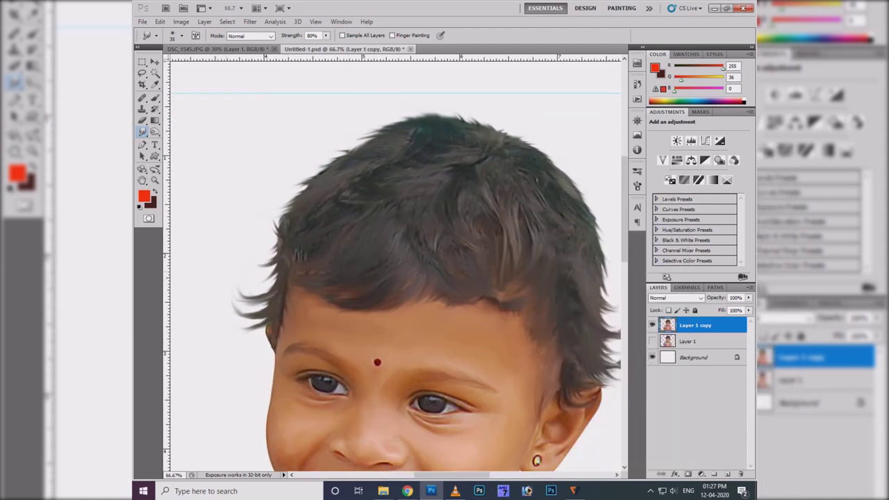
key("bracketleft")
key("bracketleft")
key("bracketleft")
left_click_drag(265, 287, 250, 299)
scroll(394, 264, "right", 2)
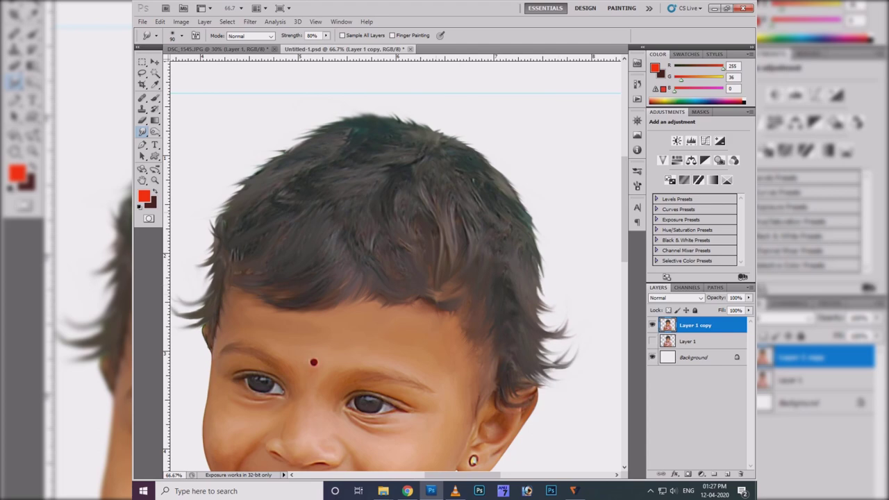
scroll(427, 222, "down", 1)
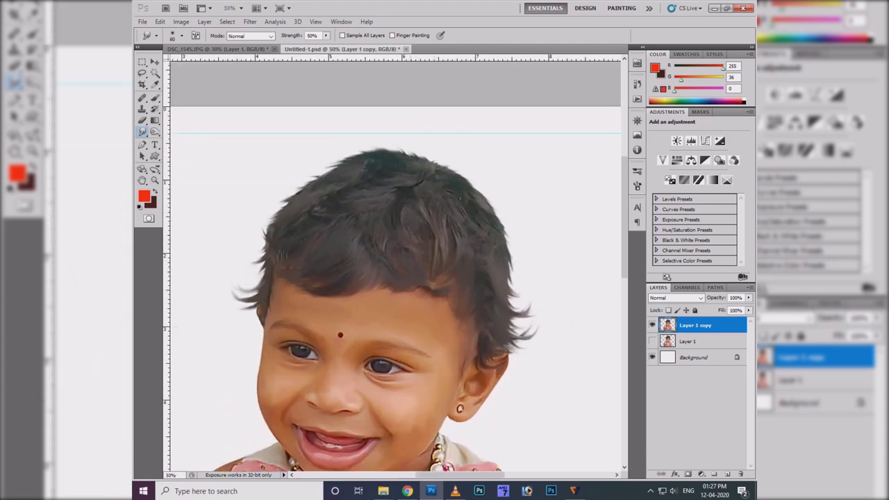
Step: Open 'Abstract Background With Textured Effect 87' from the BC folder, copy all of it, and close it unsaved
scroll(483, 254, "down", 1)
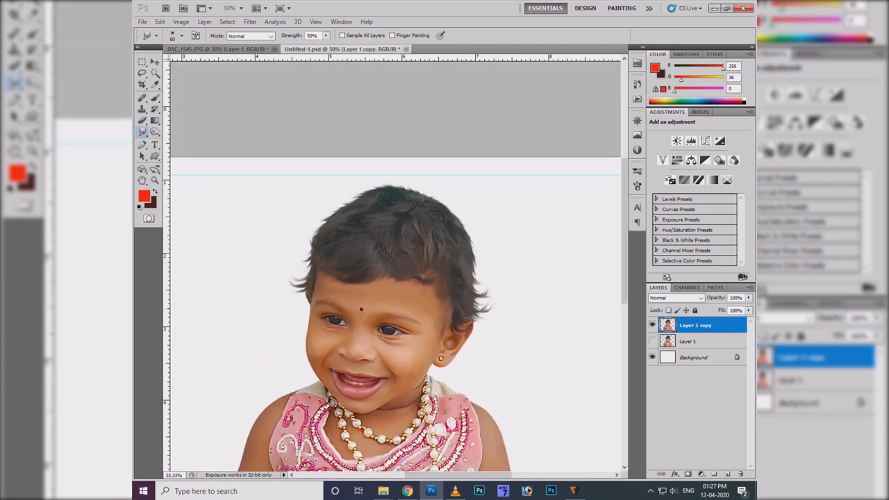
scroll(483, 255, "down", 1)
key("ctrl+o")
left_click(504, 84)
double_click(377, 122)
scroll(536, 139, "down", 2)
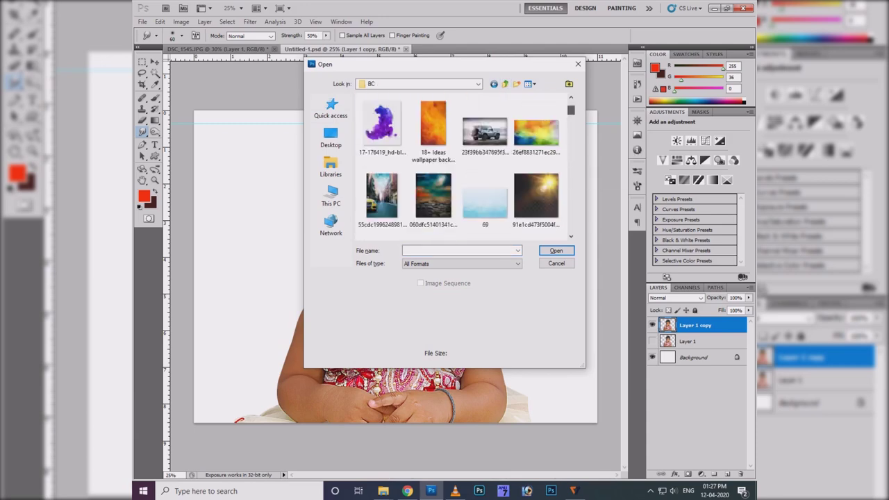
scroll(536, 139, "down", 2)
scroll(536, 139, "down", 2)
left_click(536, 139)
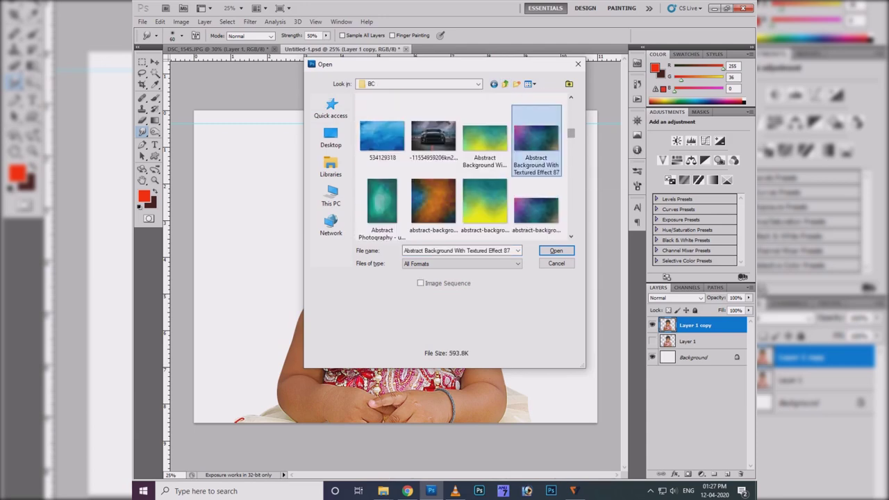
key("Return")
key("ctrl+a")
key("ctrl+x")
key("ctrl+w")
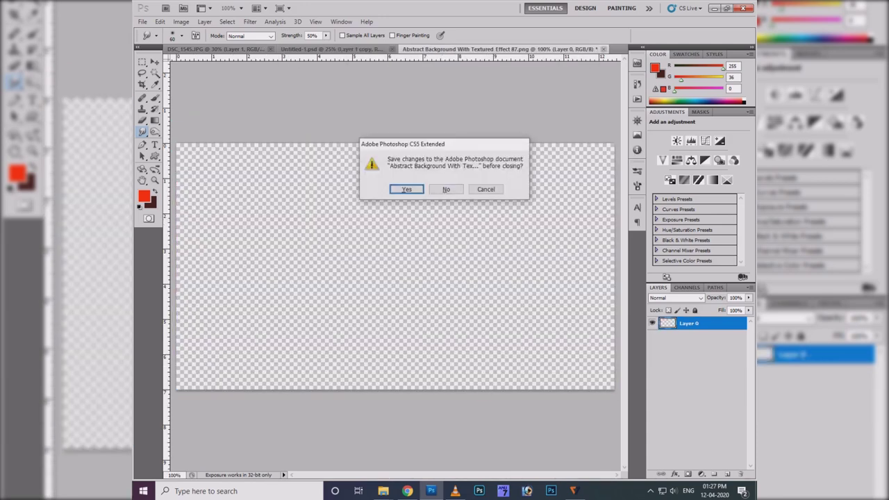
key("n")
Step: Paste the texture as Layer 2 below Layer 1 copy, scaled to fill the canvas
key("ctrl+v")
key("ctrl+bracketleft")
key("ctrl+t")
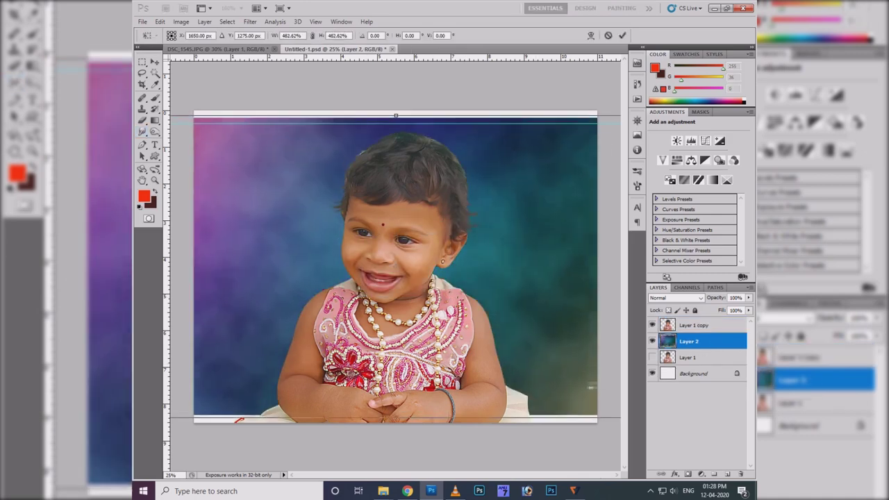
key("ctrl+minus")
key("Return")
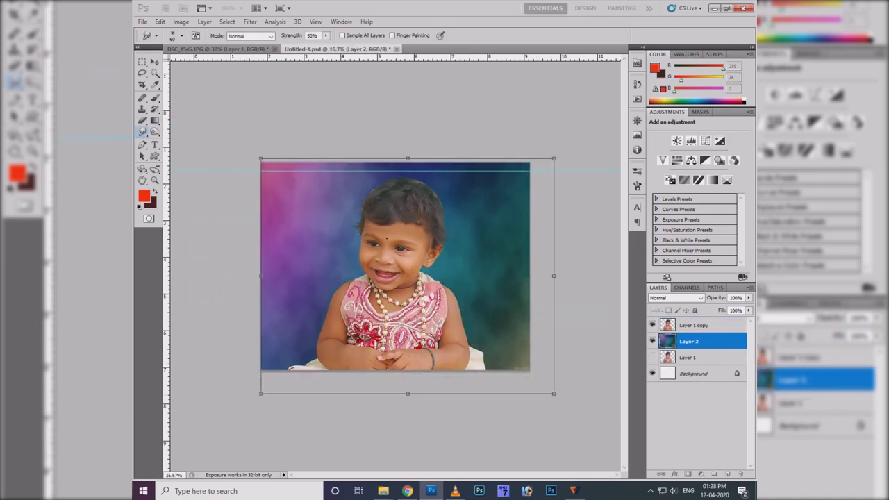
key("ctrl+plus")
Step: Duplicate the texture layer above the child and erase it over the child
key("v")
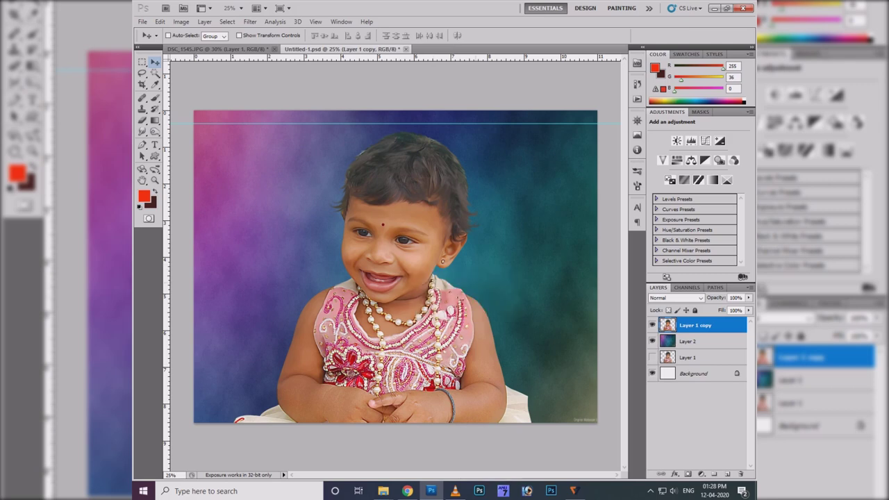
key("ctrl+j")
key("ctrl+bracketright")
key("e")
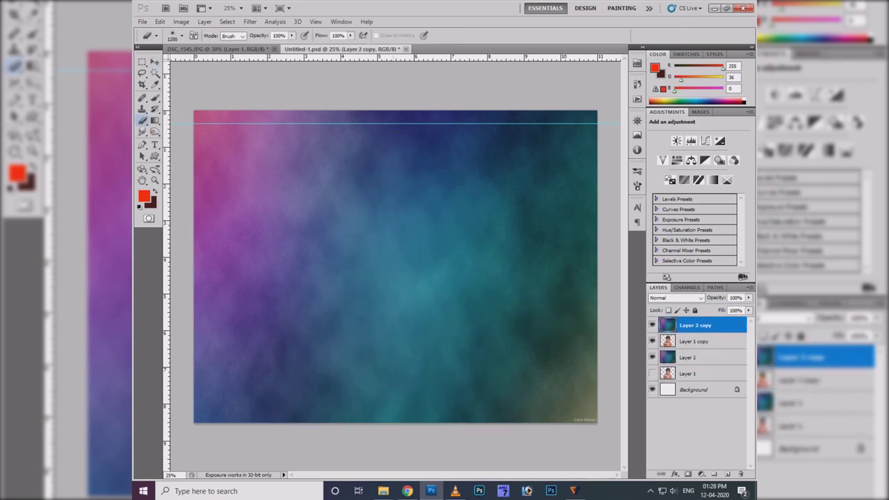
mouse_move(361, 194)
left_mouse_down()
mouse_move(444, 243)
mouse_move(361, 250)
mouse_move(459, 305)
mouse_move(334, 354)
left_mouse_up()
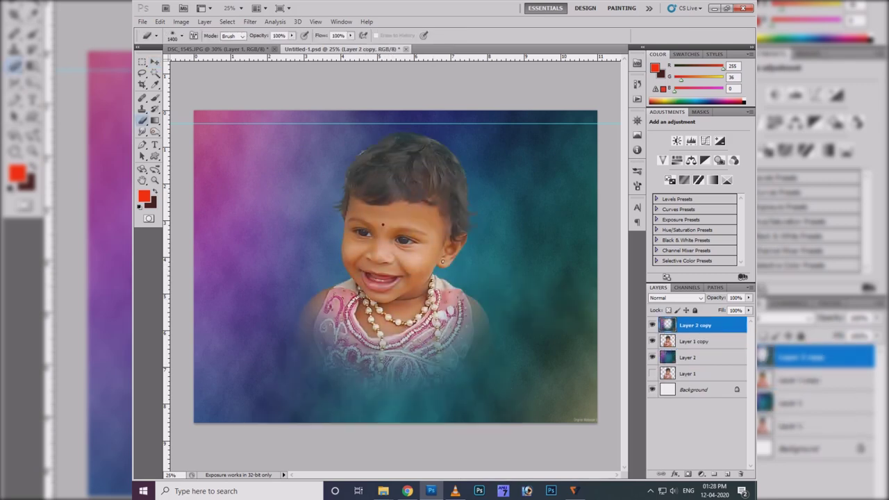
Step: Enlarge the child layers, Layer 1 copy and Layer 1, within the frame
left_click(694, 341)
key("ctrl+t")
key("Escape")
left_click(687, 374, "ctrl")
key("ctrl+t")
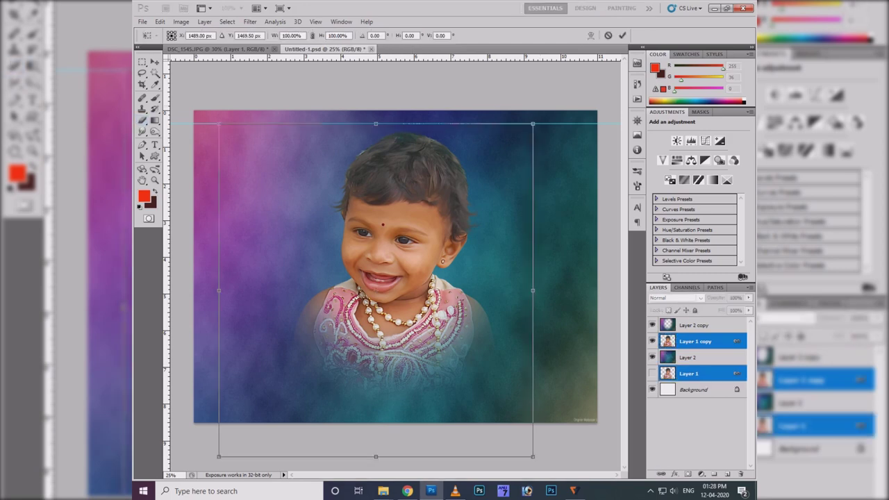
left_click_drag(533, 124, 561, 123)
key("Return")
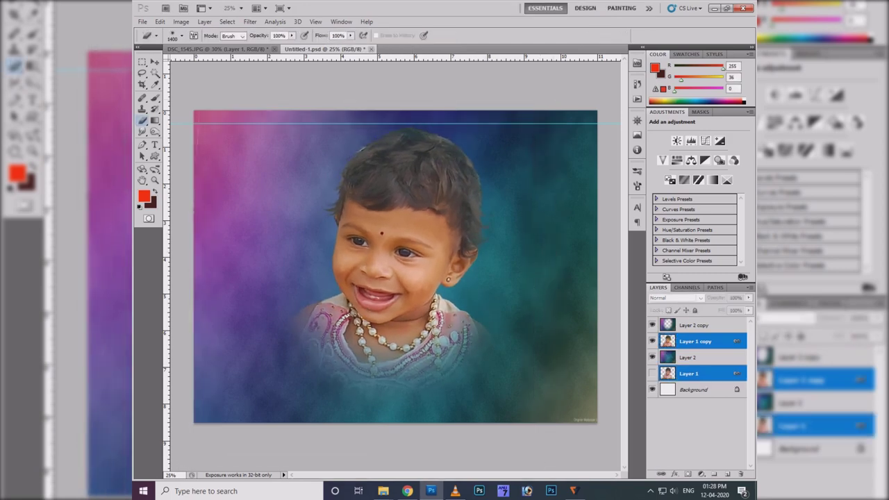
Step: Erase more texture over the shirt, nudge the child down, and burn the hair shadows
left_click(695, 325)
left_click_drag(305, 347, 486, 347)
left_click(694, 341)
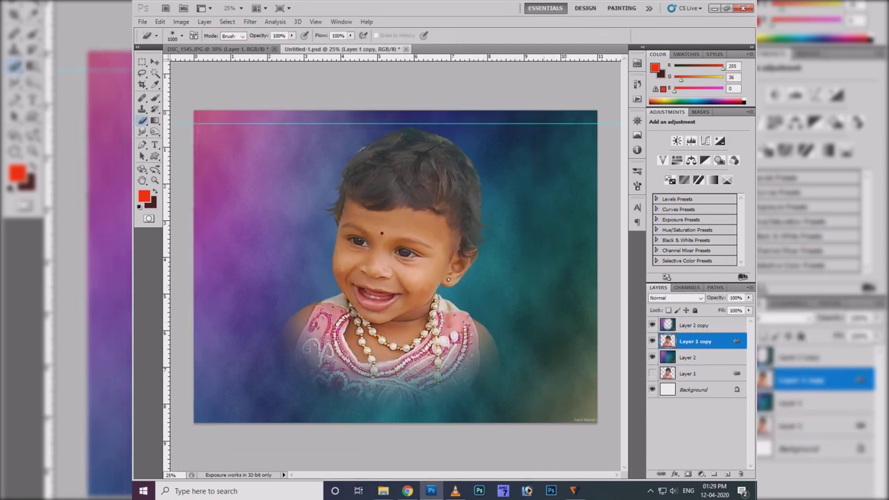
key("v")
key("shift+Down")
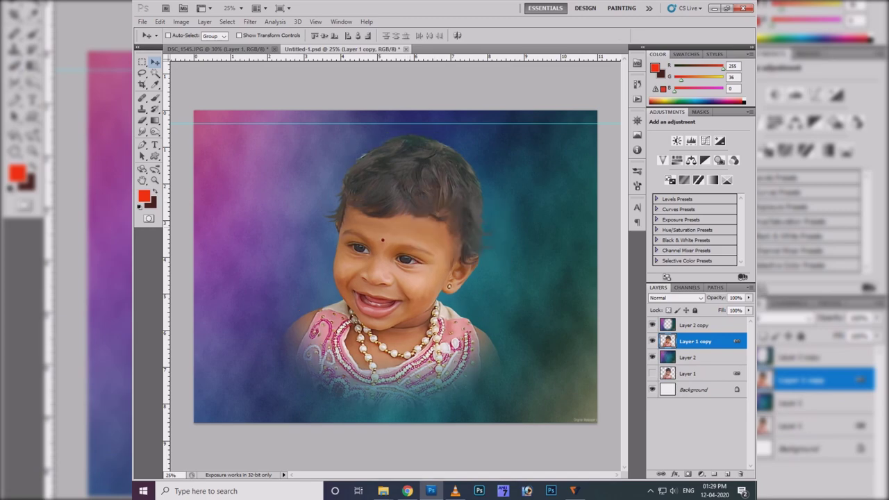
left_click_drag(155, 131, 191, 135)
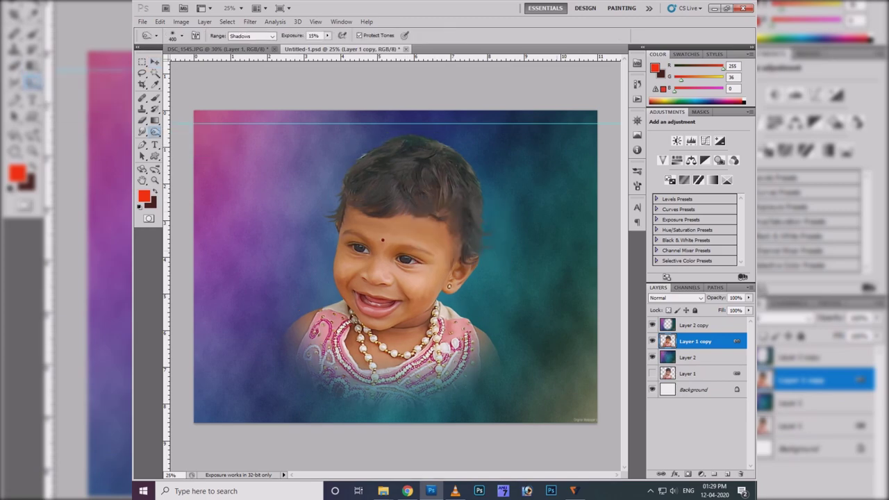
key("ctrl+plus")
key("ctrl+plus")
key("ctrl+plus")
key("ctrl+plus")
scroll(393, 264, "down", 2)
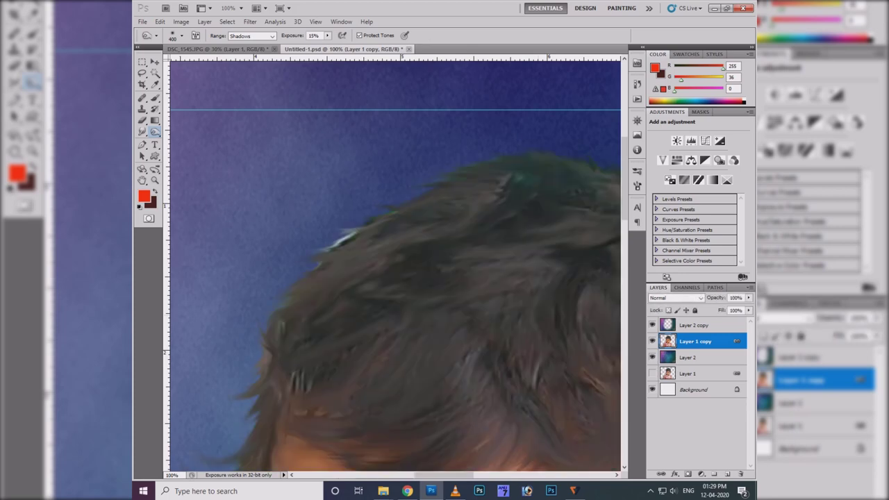
key("s")
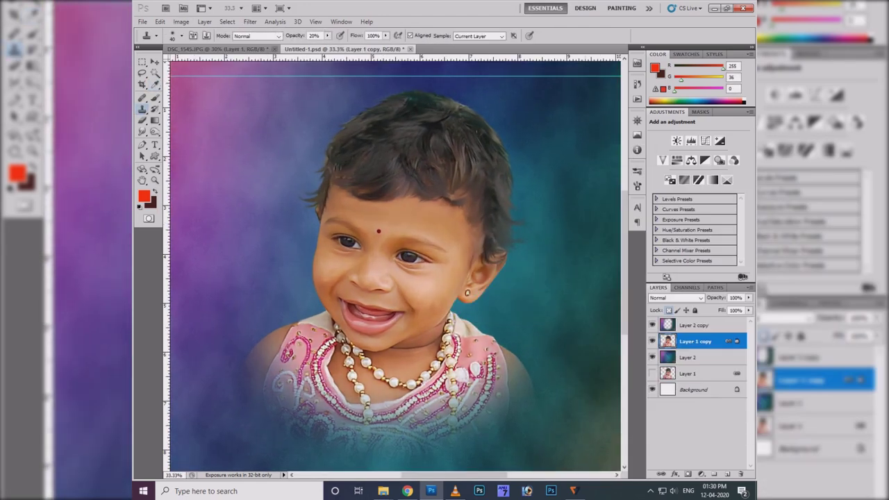
Step: Create Layer 3 and paint a red streak along the right side of the hair
key("ctrl+shift+n")
key("Return")
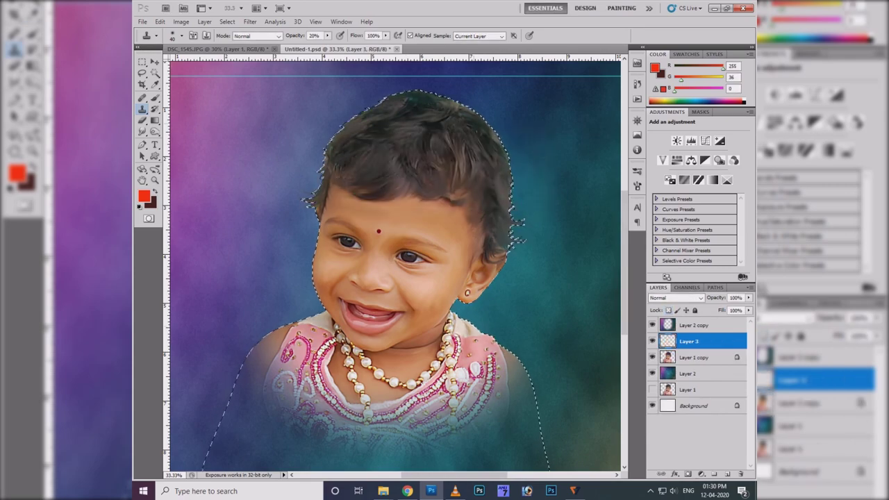
key("b")
left_click_drag(486, 121, 512, 230)
left_click(144, 197)
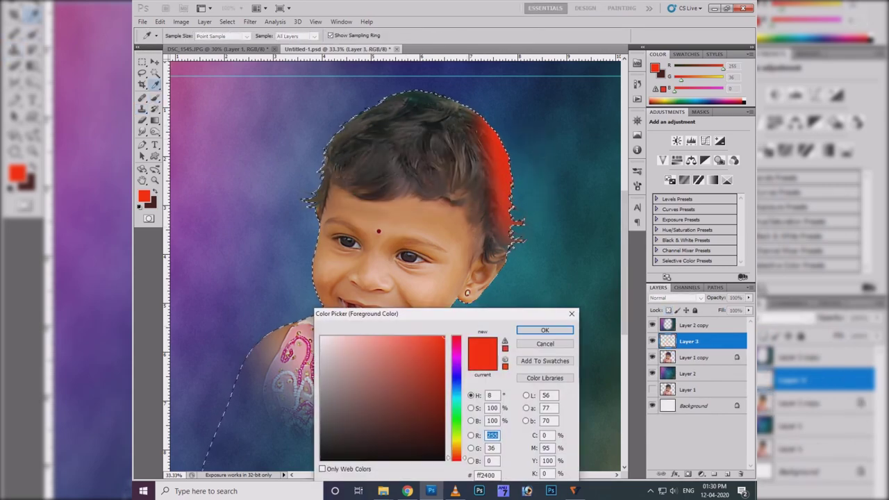
left_click(535, 331)
key("ctrl+d")
Step: Set Layer 3 to Color blending, shift the streak to magenta, and erase the excess
left_click(655, 281)
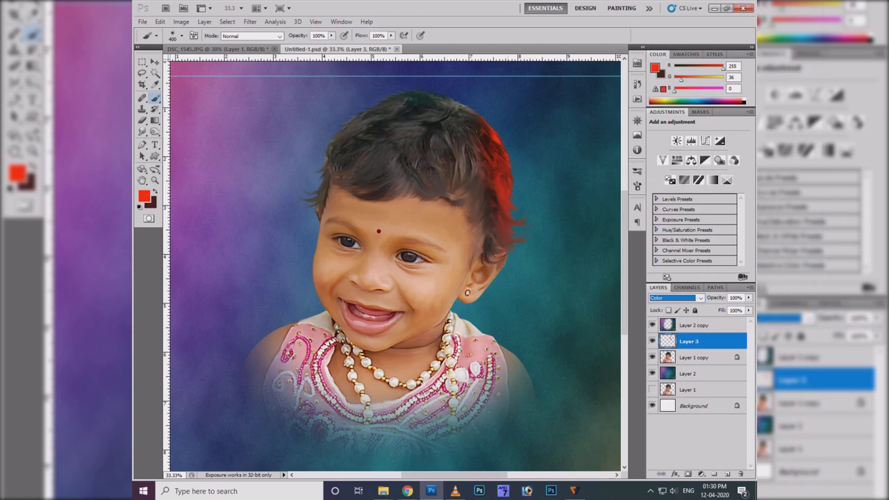
key("ctrl+u")
left_click_drag(639, 245, 667, 245)
key("Return")
key("e")
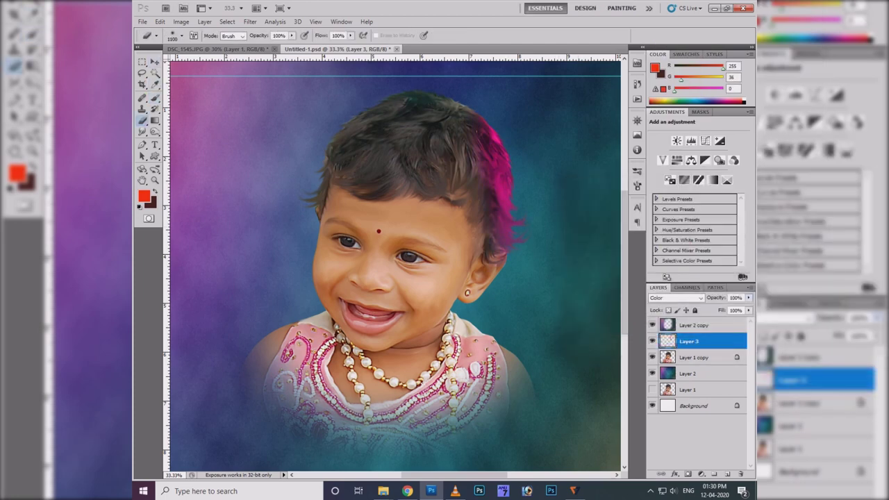
left_click_drag(747, 297, 729, 309)
key("ctrl+plus")
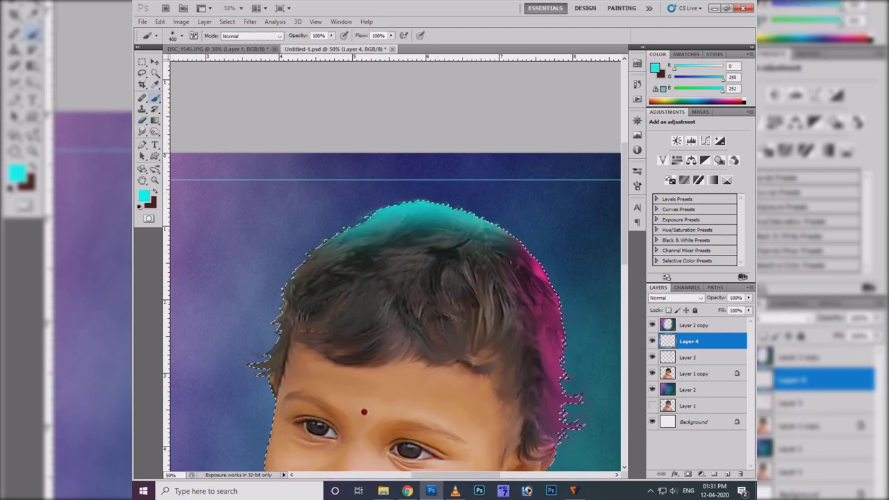
Step: Add Layer 5 from the cyan hair layer, restore the selection, and set it to Color for green
key("ctrl+j")
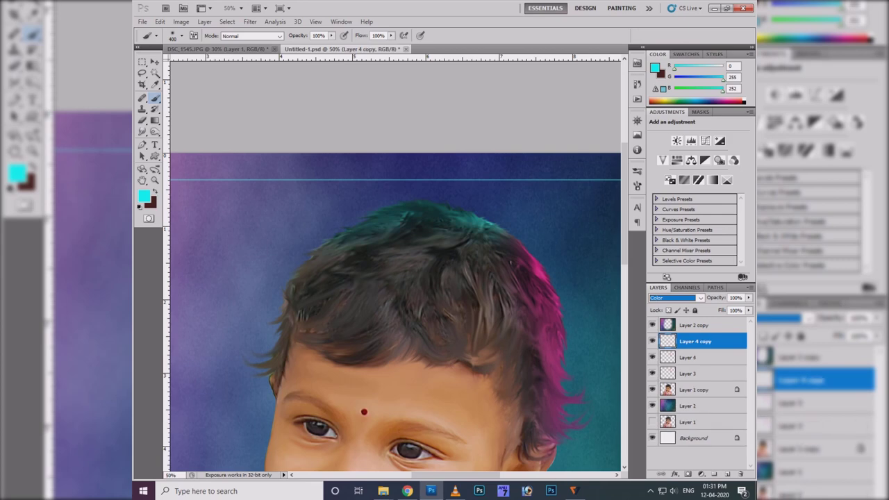
key("ctrl+j")
scroll(394, 292, "down", 2)
key("ctrl+z")
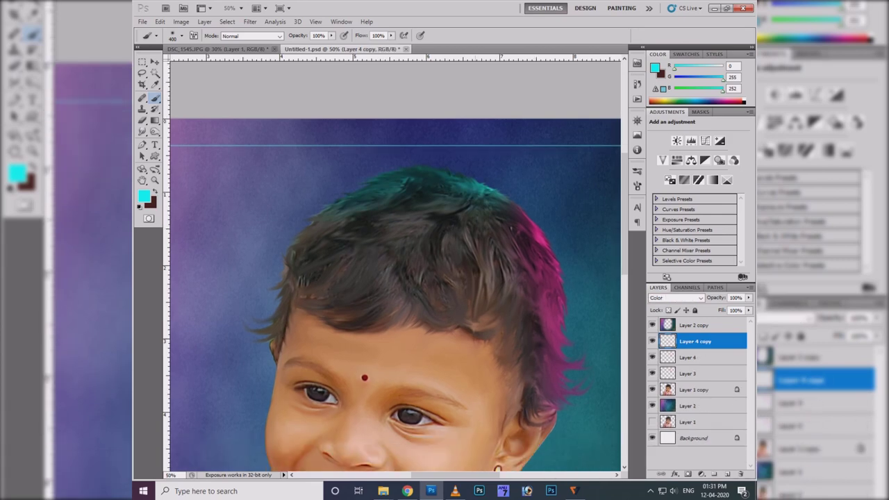
key("ctrl+alt+z")
key("ctrl+alt+z")
key("i")
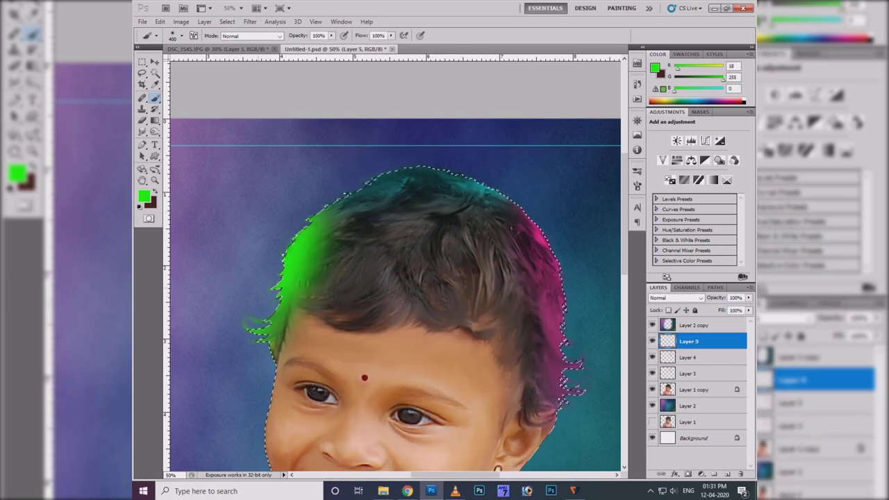
left_click(675, 297)
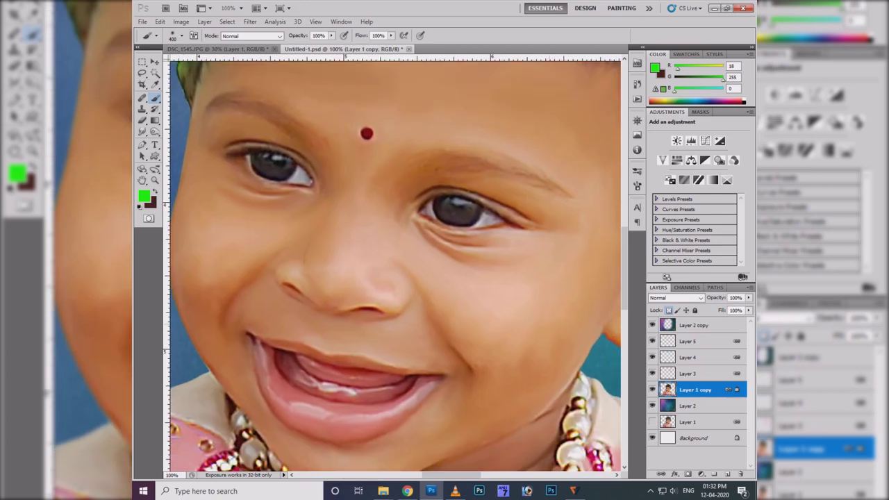
Step: Create Layer 6 in Color blend mode and pick pink for the cheek blush
key("ctrl+shift+n")
key("Return")
left_click(675, 298)
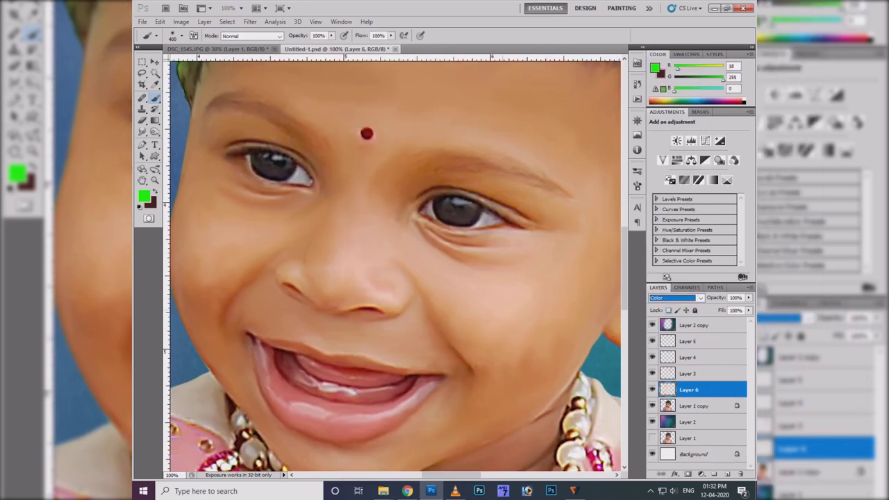
right_click(477, 294)
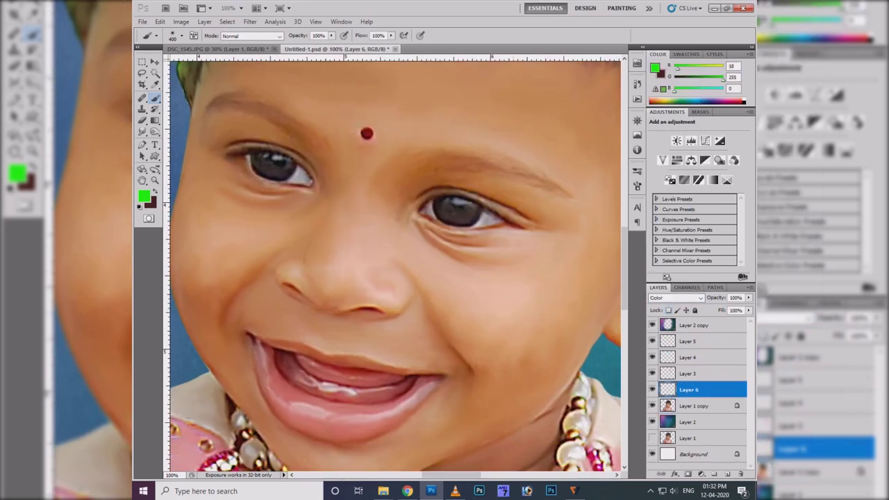
left_click(144, 196)
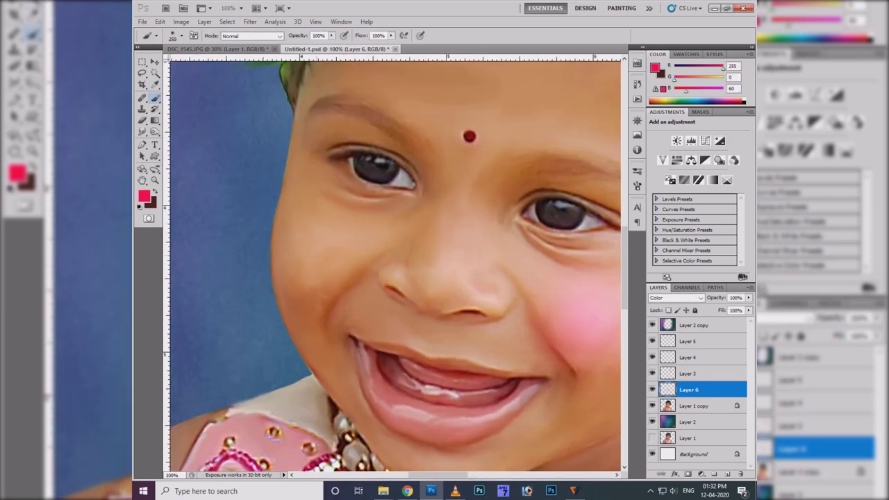
key("ctrl+minus")
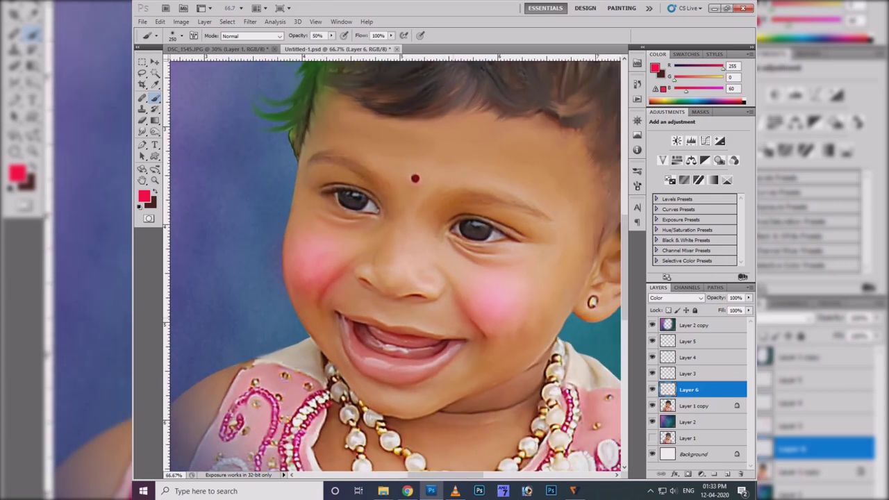
left_click_drag(396, 264, 361, 283)
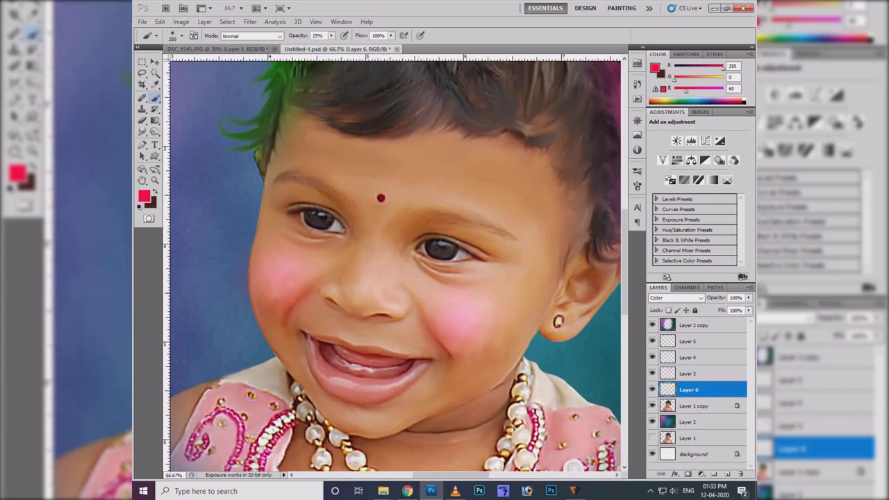
Step: Try yellow, orange-red and peach paint colours on the cheeks
left_click(144, 196)
left_click(444, 336)
left_click(535, 327)
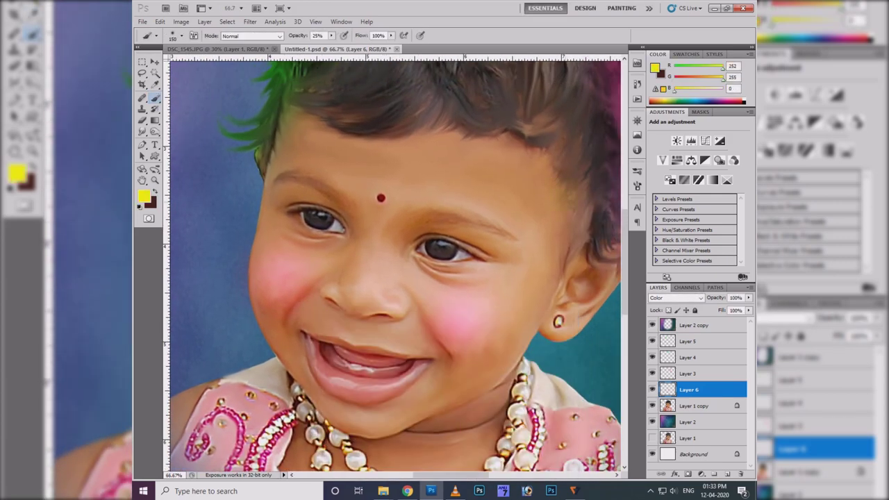
left_click(143, 197)
left_click(458, 453)
left_click(536, 327)
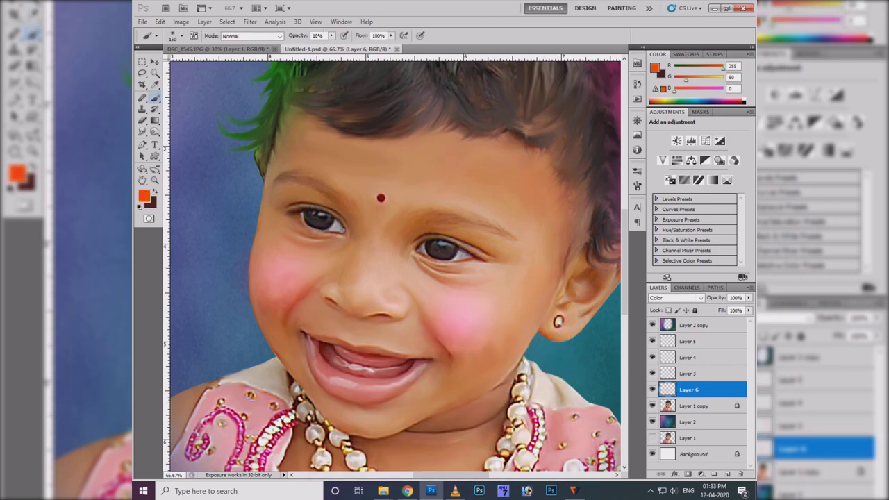
left_click_drag(388, 264, 406, 258)
left_click(144, 196)
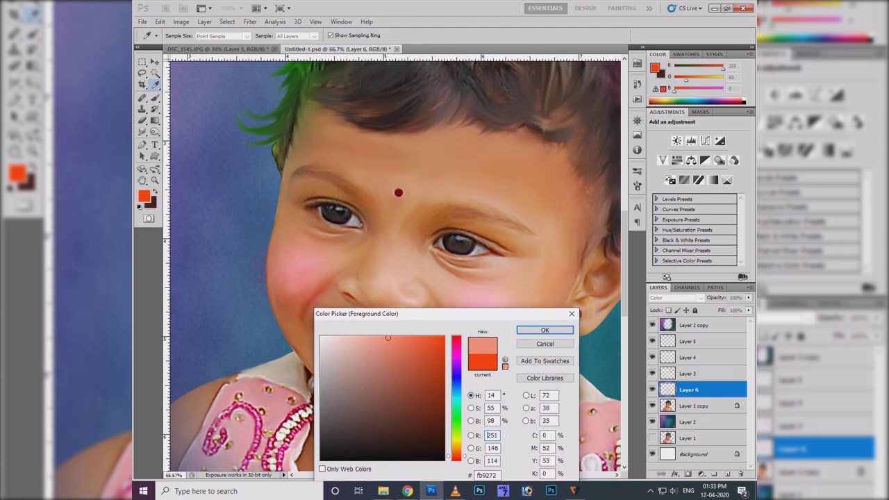
left_click(456, 445)
left_click(544, 330)
Step: Paint a strong red blush, fade the stroke to 25%, and pick pure red
scroll(393, 264, "down", 3)
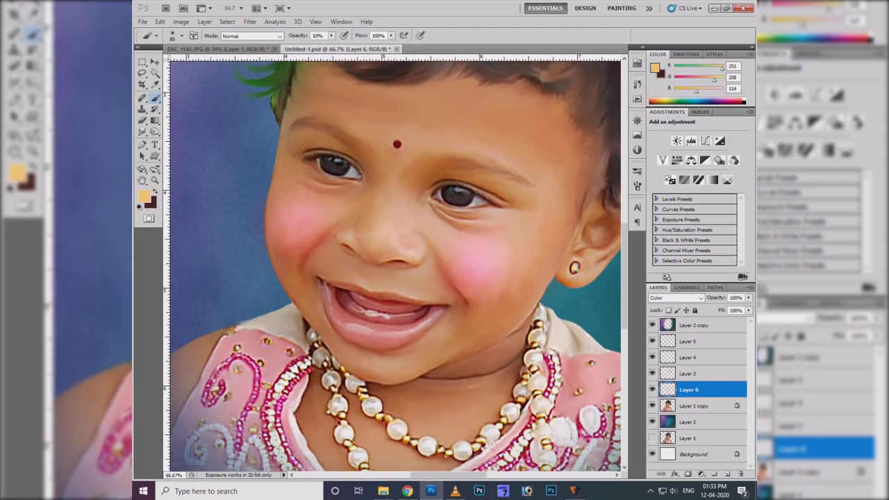
left_click(144, 196)
left_click(486, 344)
left_click(538, 328)
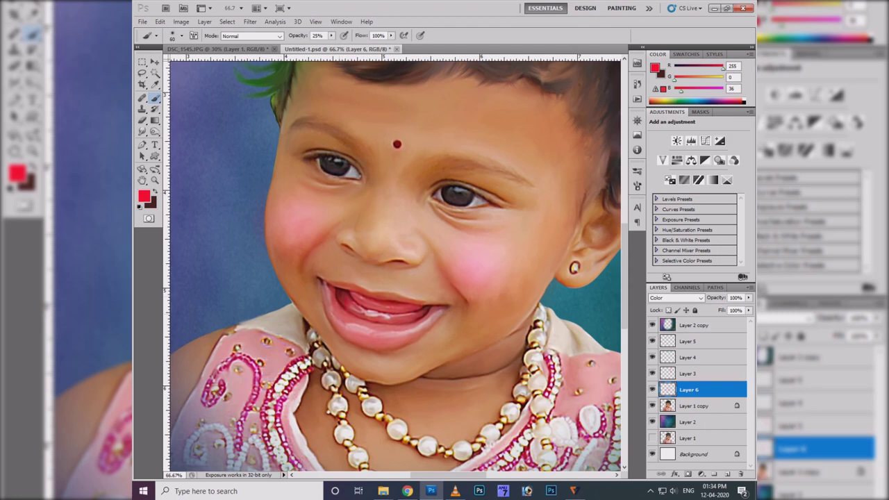
key("ctrl+shift+f")
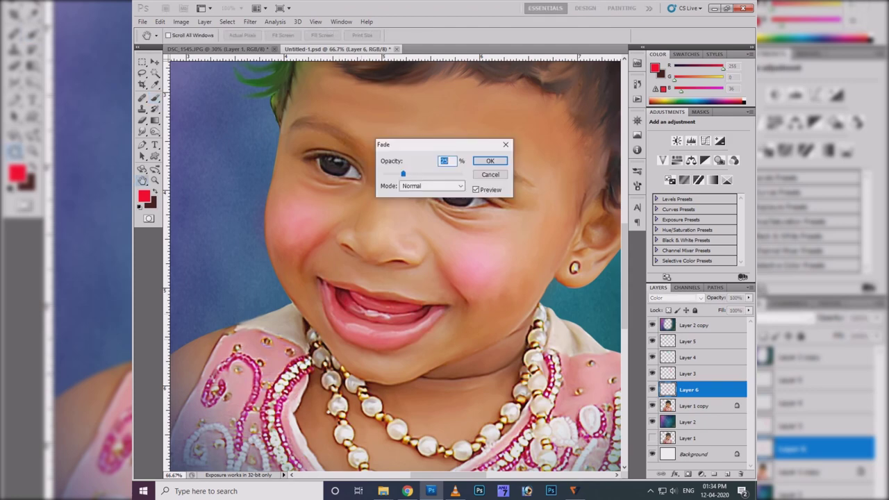
key("Return")
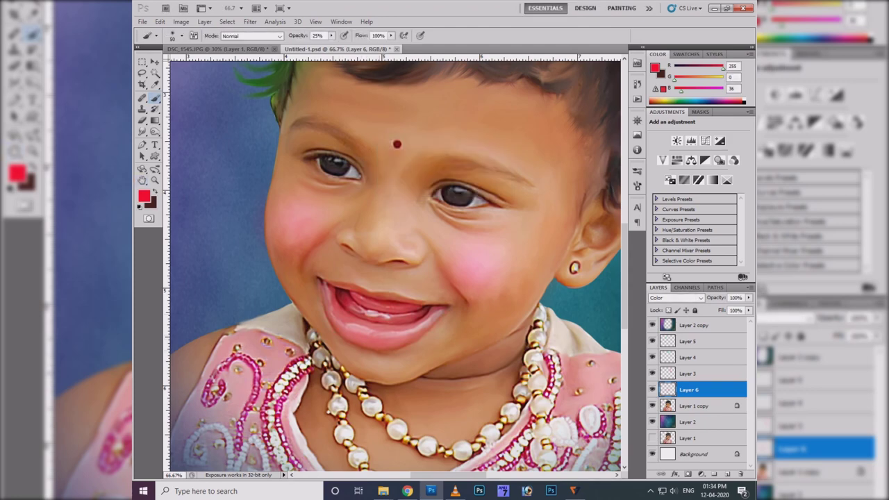
scroll(395, 263, "down", 3)
left_click(143, 197)
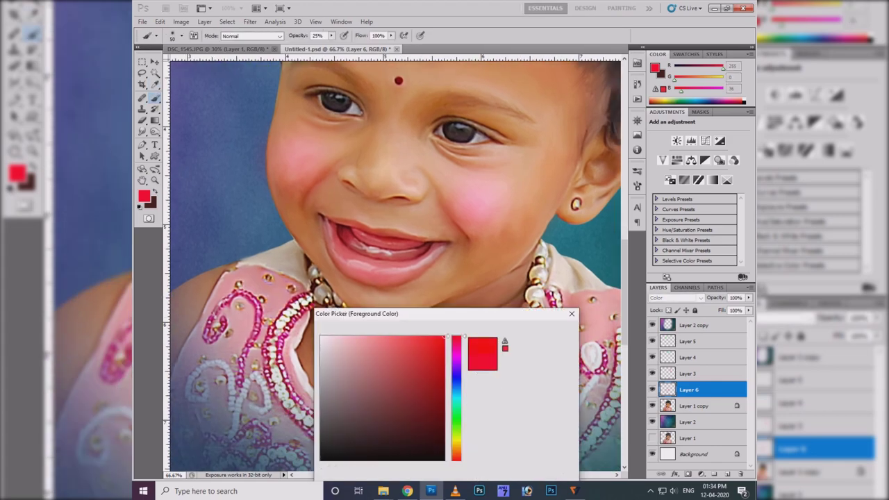
left_click(556, 326)
Step: Erase excess blush and pick a lime green paint colour for the brush
scroll(392, 264, "up", 2)
right_click(425, 235, "ctrl")
key("Escape")
key("e")
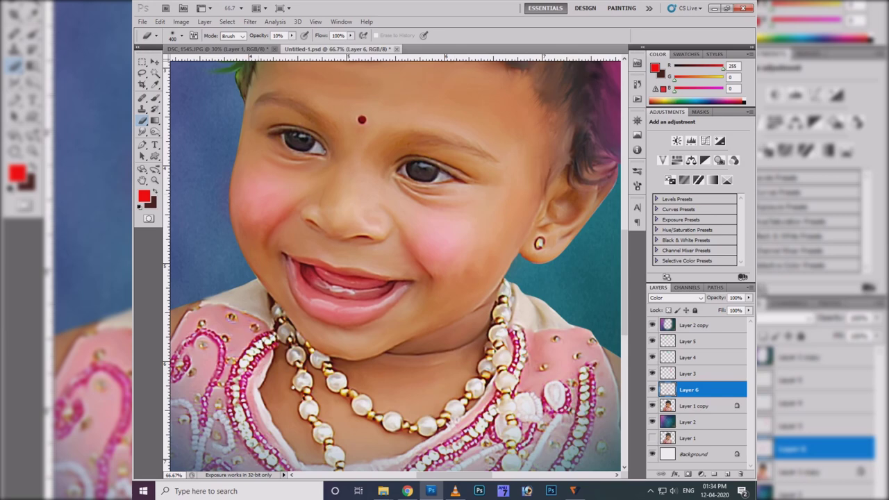
key("i")
left_click(144, 197)
left_click(455, 431)
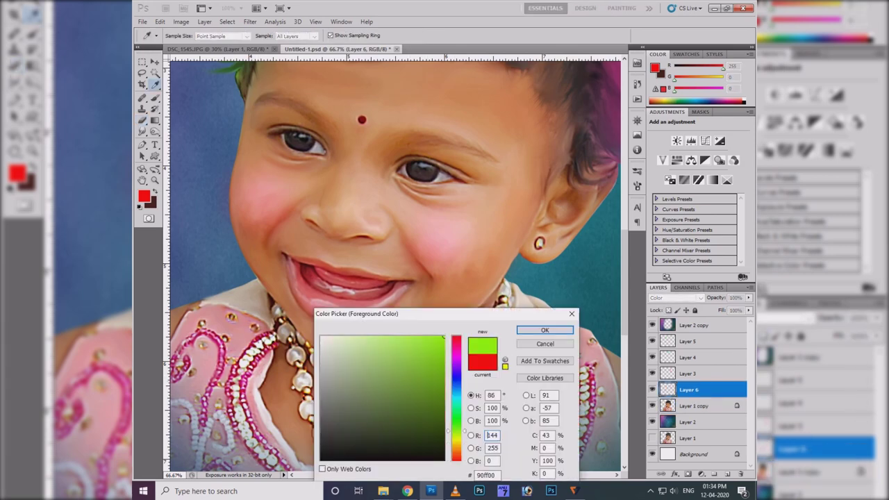
key("Return")
key("b")
key("b")
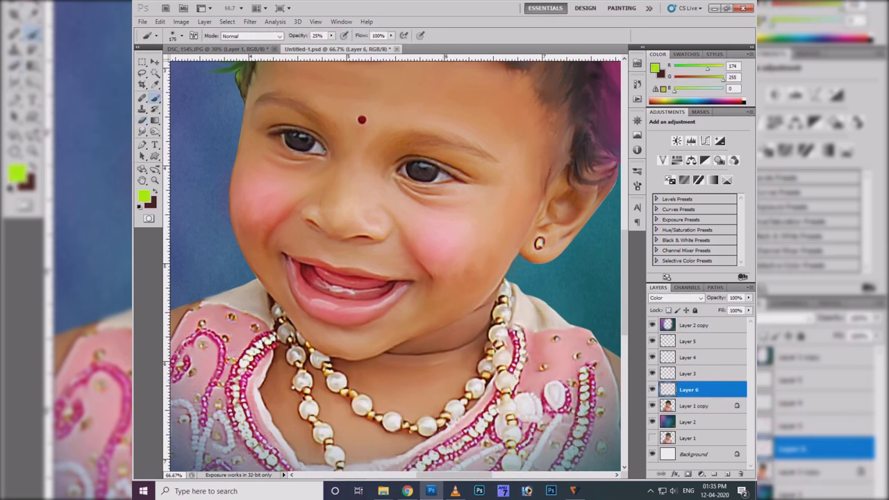
Step: Warm the cheeks with orange and red-orange tints, then zoom out to 33.3%
scroll(394, 266, "down", 1)
left_click(144, 197)
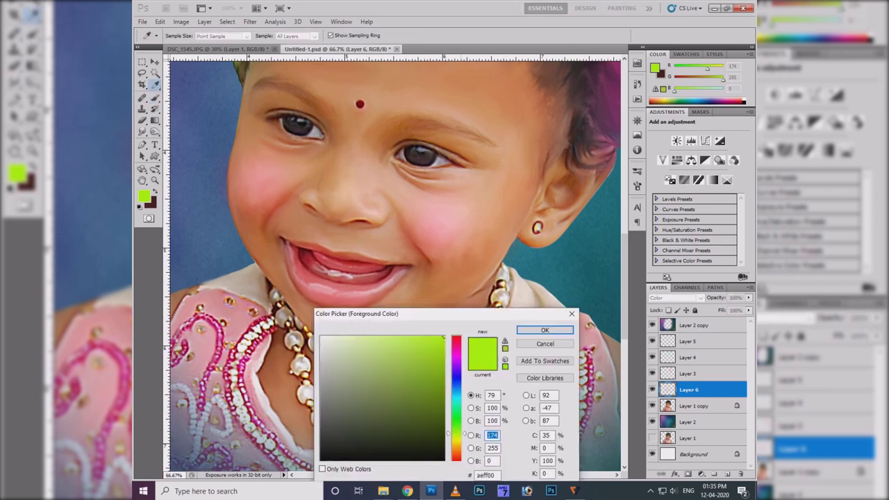
key("Return")
left_click(144, 196)
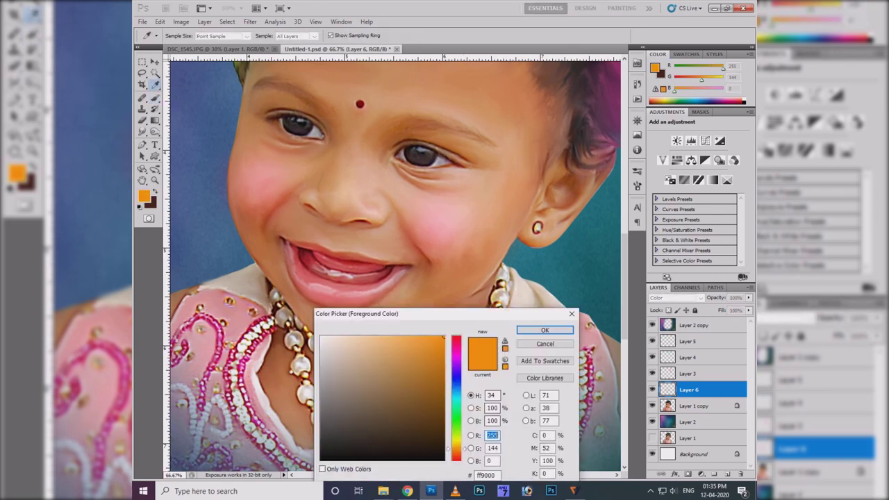
key("Return")
scroll(394, 265, "up", 3)
scroll(394, 266, "up", 1)
scroll(395, 266, "up", 1)
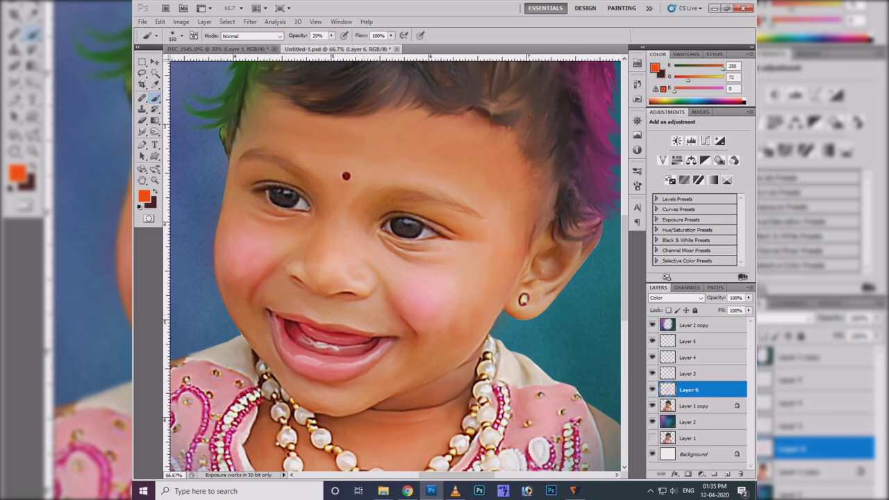
key("ctrl+minus")
key("ctrl+minus")
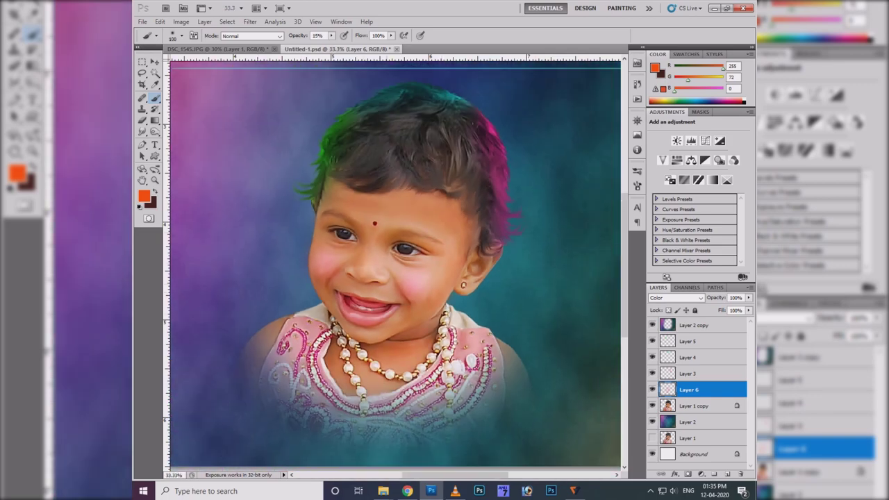
Step: On the background layer, set the Mixer Brush to the 13 px preset
key("alt+bracketleft")
key("alt+bracketleft")
key("shift+b")
right_click(422, 175)
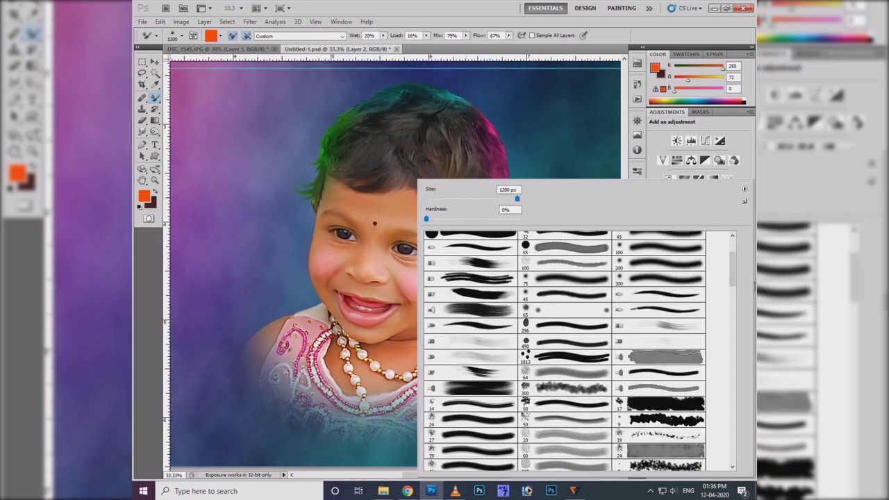
key("Escape")
right_click(417, 179)
scroll(566, 348, "down", 5)
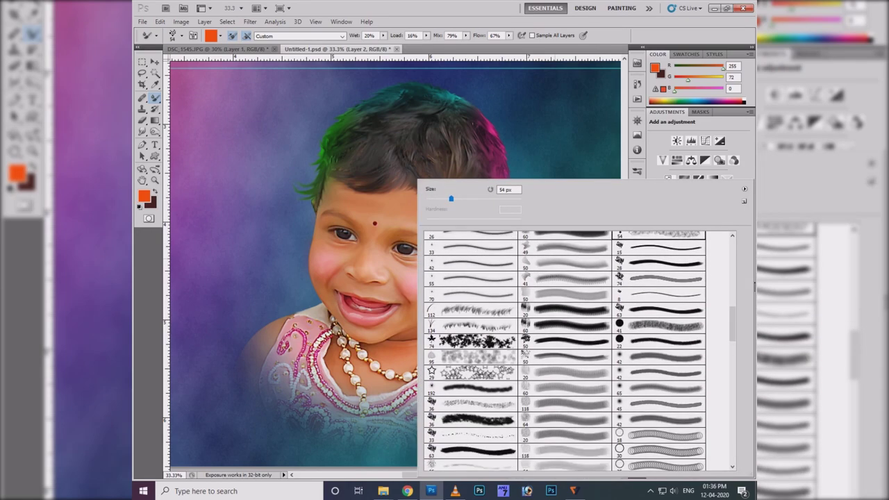
scroll(566, 347, "down", 5)
scroll(566, 347, "down", 5)
double_click(565, 362)
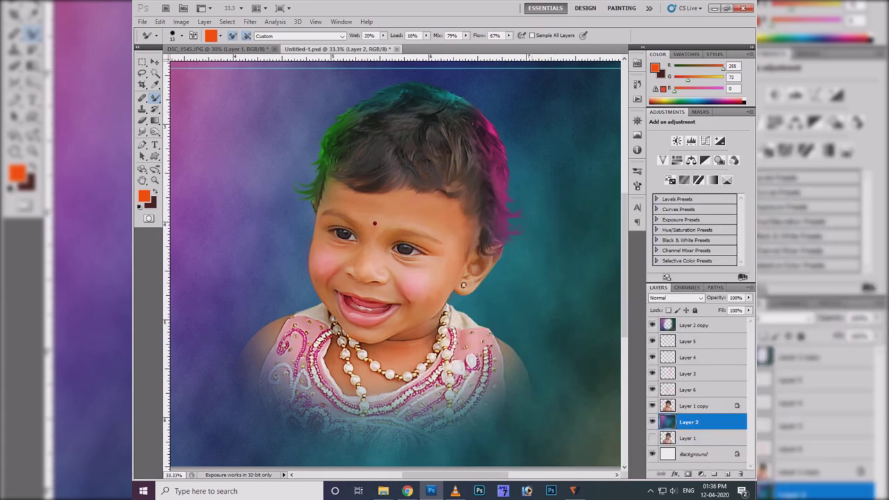
Step: Switch back to the regular Brush with the soft 118 px preset
key("shift+b")
right_click(417, 169)
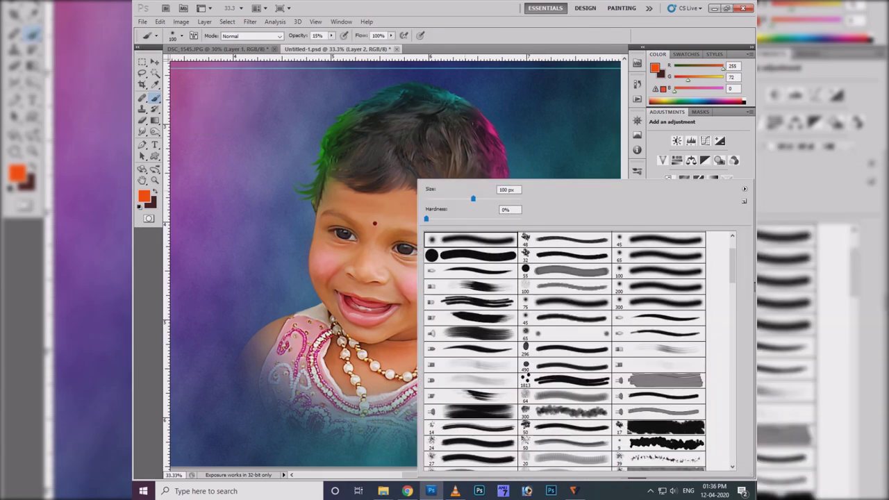
scroll(566, 347, "down", 5)
scroll(565, 347, "down", 5)
right_click(270, 109)
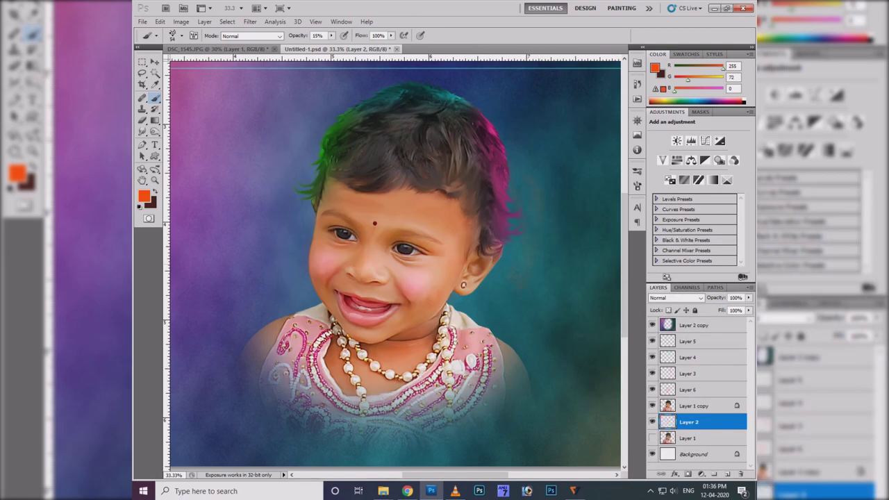
right_click(280, 146)
double_click(427, 220)
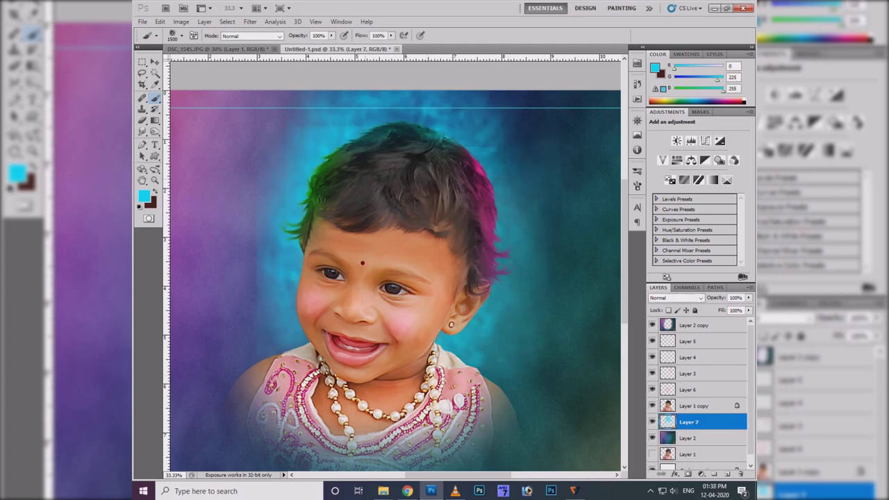
Step: Switch to purple paint and add new Layer 8 below Layer 7 for the purple glow
key("e")
key("0")
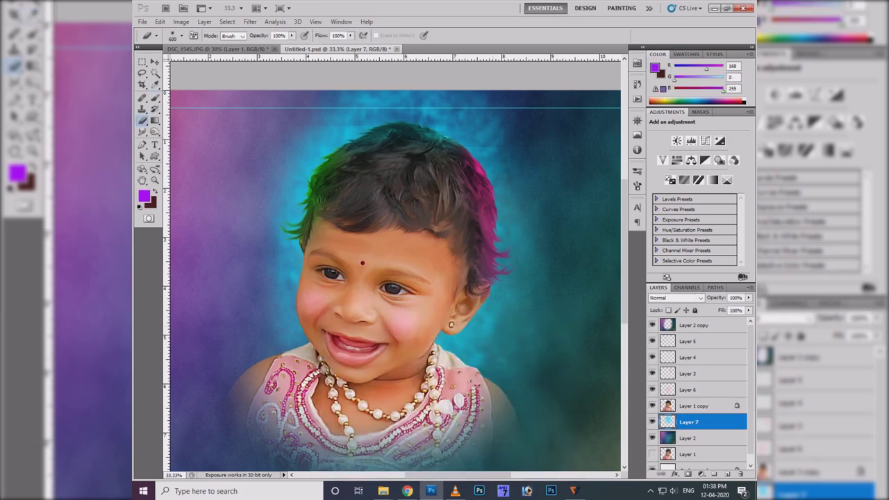
key("b")
key("ctrl+shift+n")
key("Return")
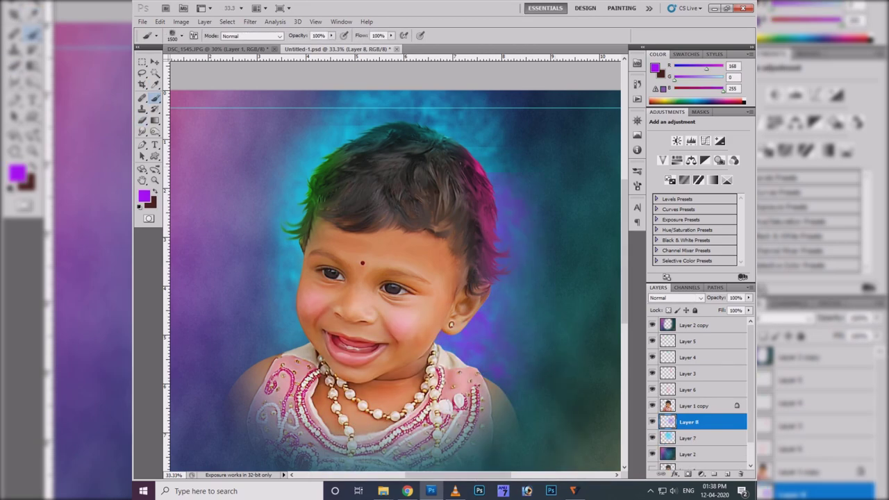
key("ctrl+bracketleft")
Step: Gaussian Blur the purple glow on Layer 8 and commit a free transform
left_click(250, 22)
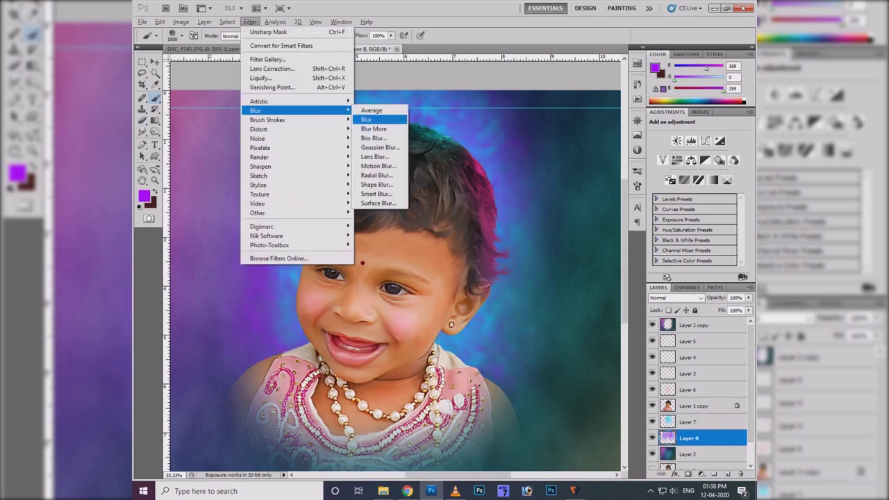
left_click(380, 148)
key("Return")
key("ctrl+minus")
key("ctrl+t")
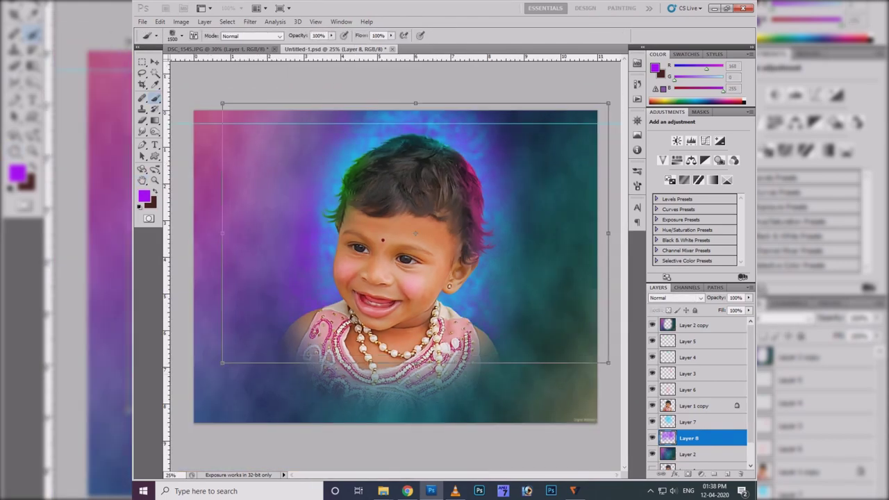
key("Return")
Step: Gaussian Blur the cyan glow on Layer 7
key("ctrl+plus")
key("alt+bracketright")
left_click(249, 22)
left_click(381, 145)
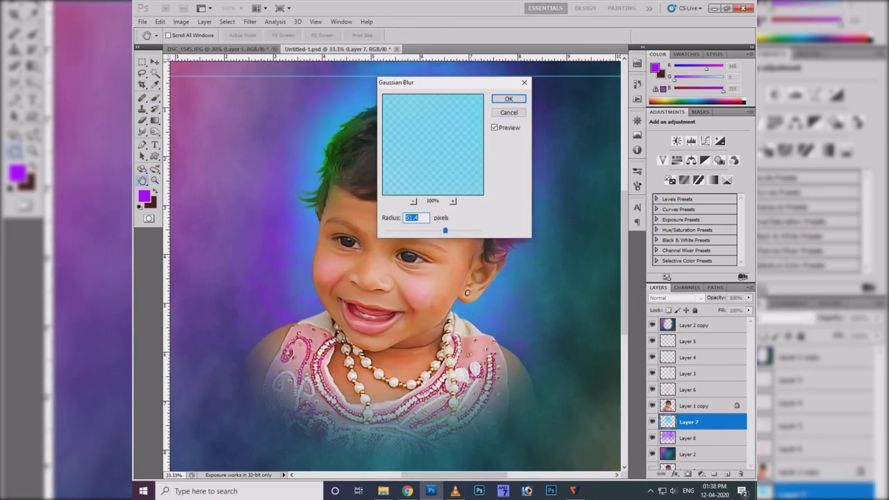
key("Return")
key("ctrl+0")
Step: Apply a Vibrance boost to Layer 2 and Layer 2 copy
key("i")
left_click(689, 454)
left_click(181, 22)
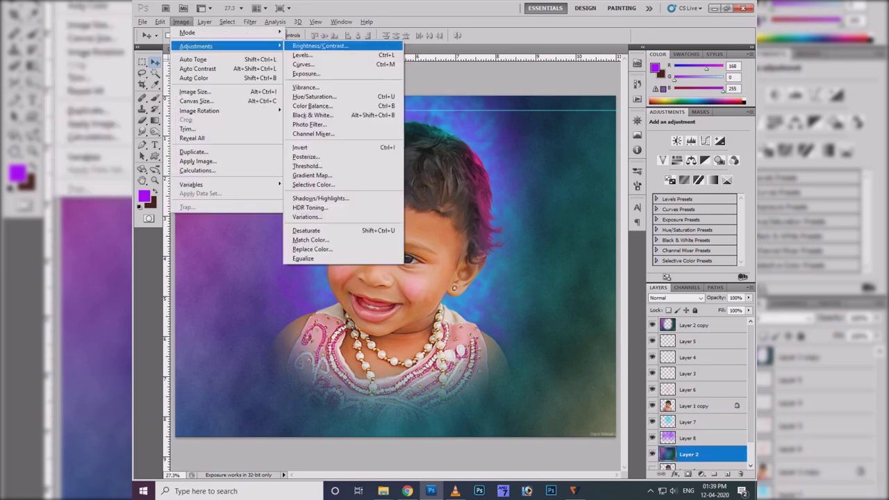
left_click(318, 90)
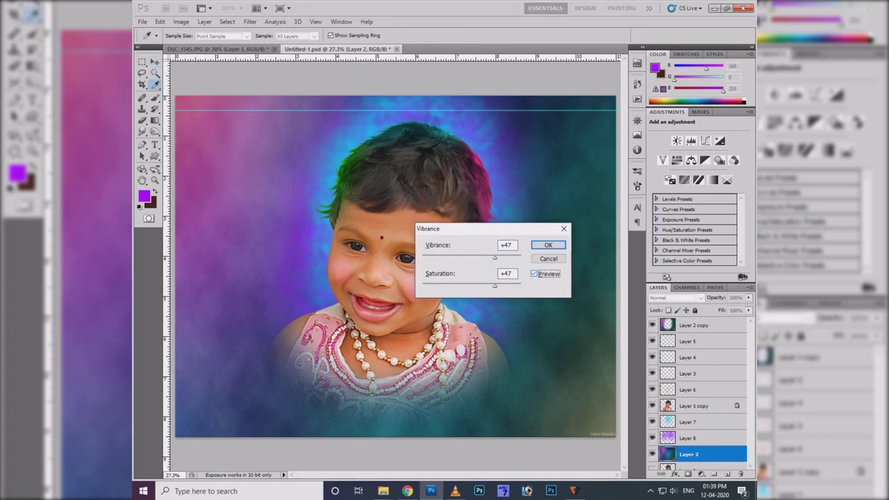
key("Return")
left_click(695, 325)
left_click(180, 21)
left_click(318, 91)
key("Return")
Step: Select the layer for the hair work and zoom in on the child's face
key("v")
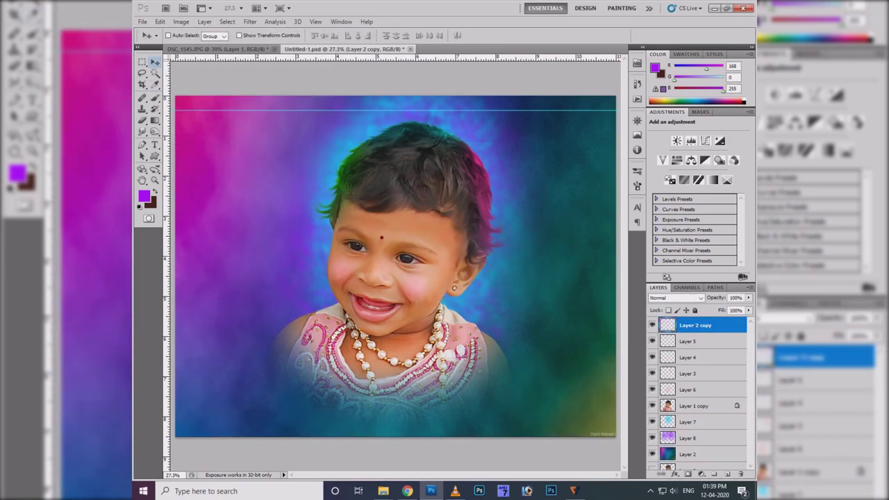
left_click(688, 390)
key("ctrl+plus")
key("ctrl+plus")
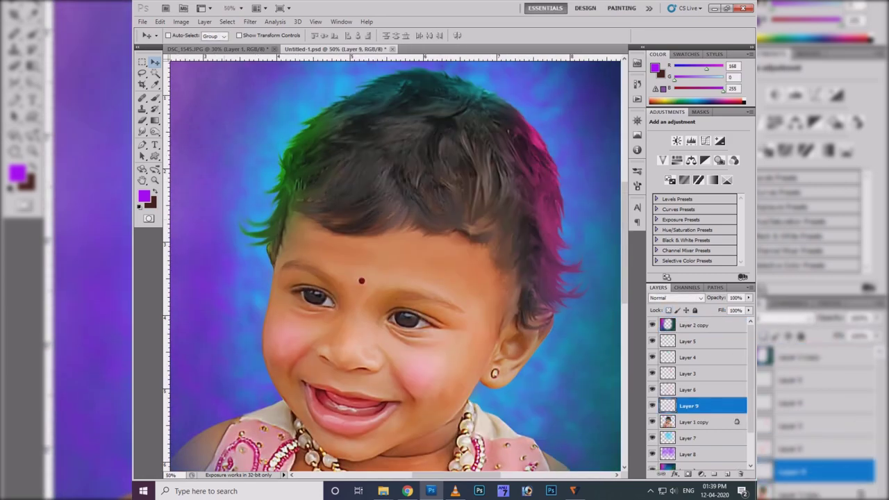
Step: Set the paint colour to cyan (values 0 and 192) for brushing the hair
left_click(144, 197)
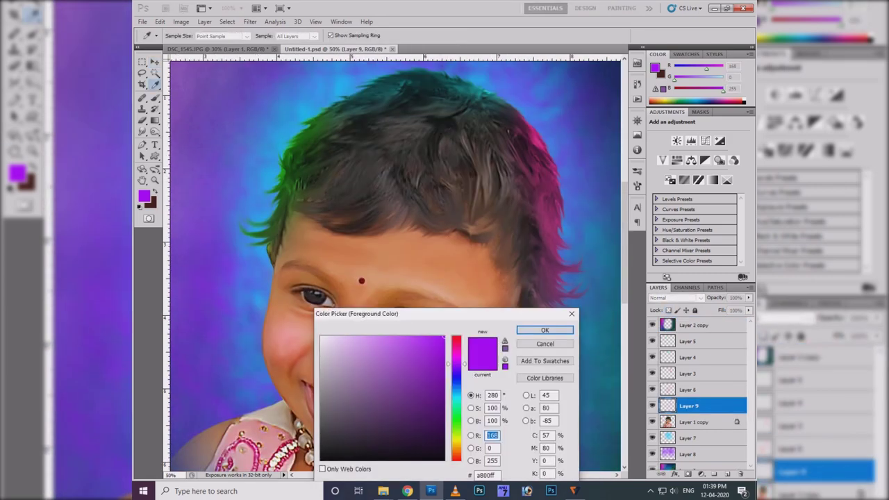
type("0")
key("Tab")
type("192")
key("Return")
key("b")
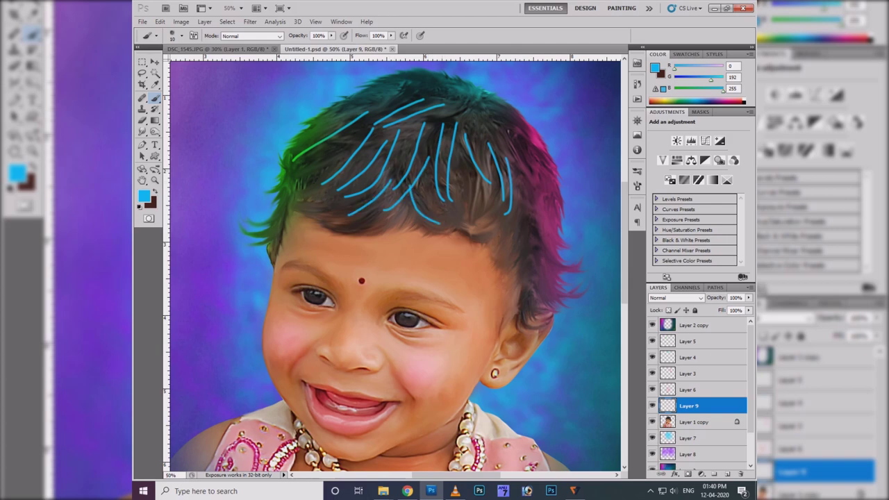
Step: Gaussian Blur the cyan hair strokes and try Hard Light and Vivid Light blending
left_click(250, 22)
left_click(375, 153)
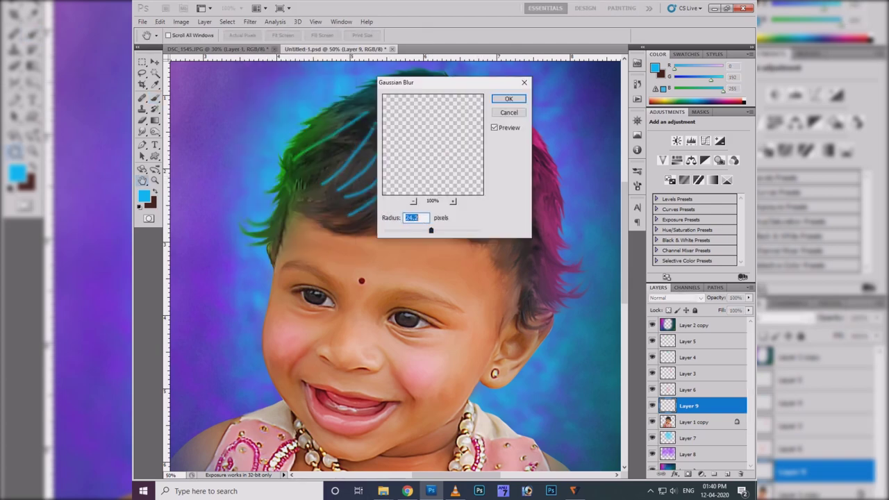
key("Return")
left_click(674, 297)
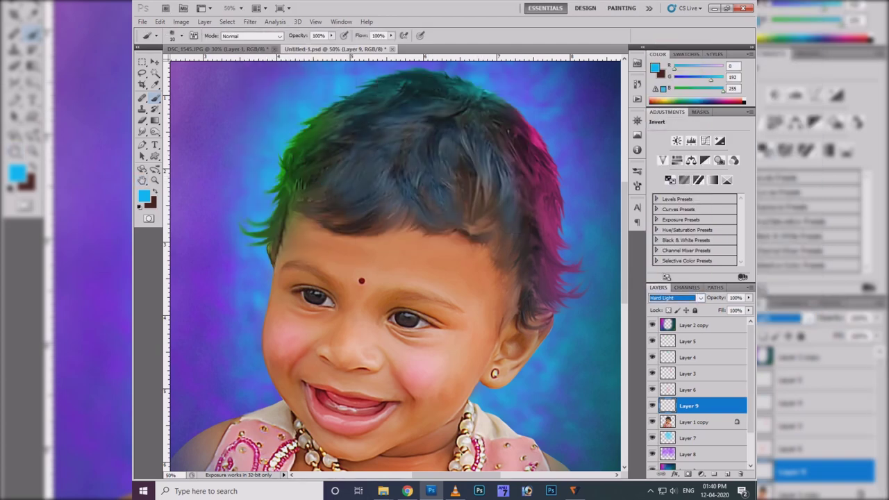
key("Down")
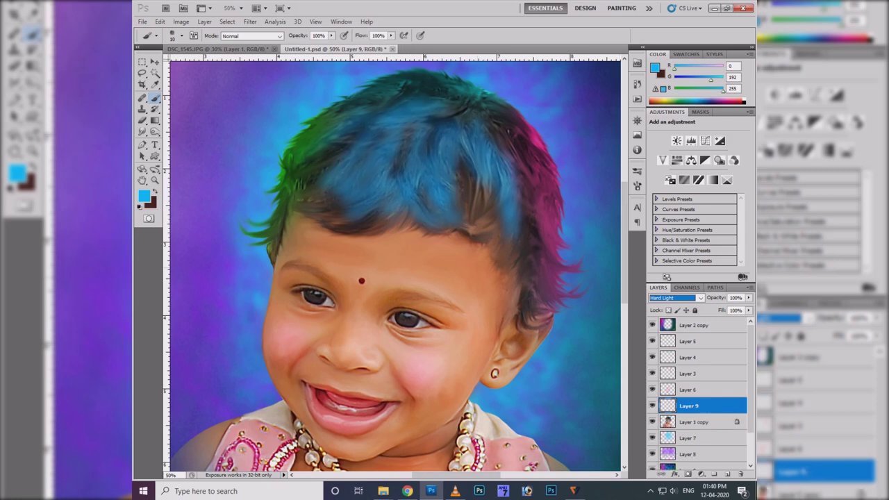
Step: Preview a cancelled hue shift, try Exclusion, then set Layer 9 to Color blending at 100%
key("ctrl+u")
key("shift+Down")
key("shift+Down")
key("shift+Down")
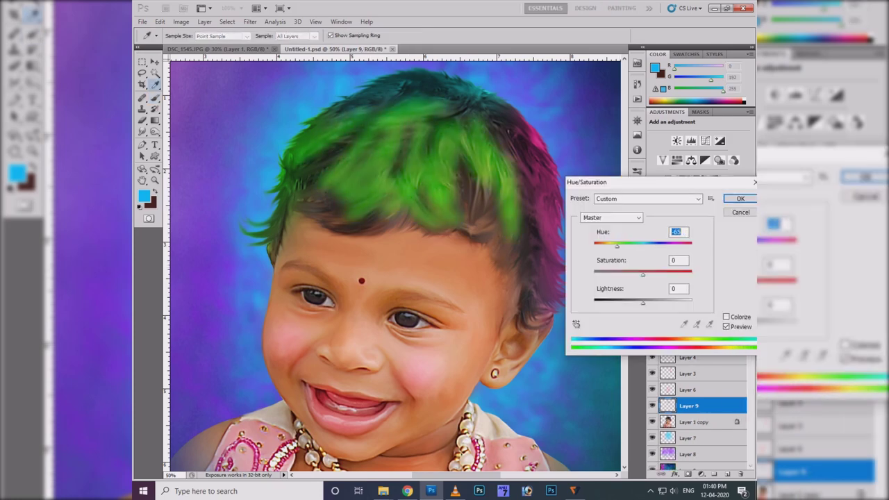
key("shift+Down")
key("shift+Down")
key("shift+Down")
key("Escape")
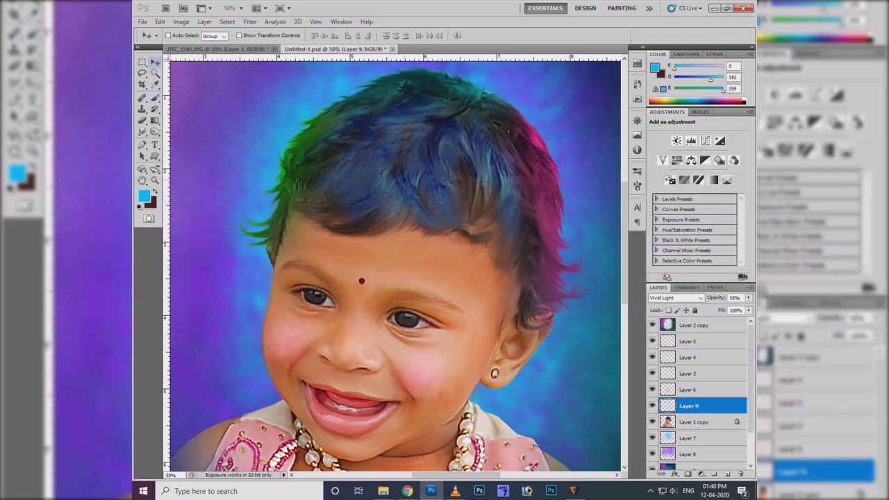
left_click(676, 298)
left_click(659, 234)
left_click(676, 297)
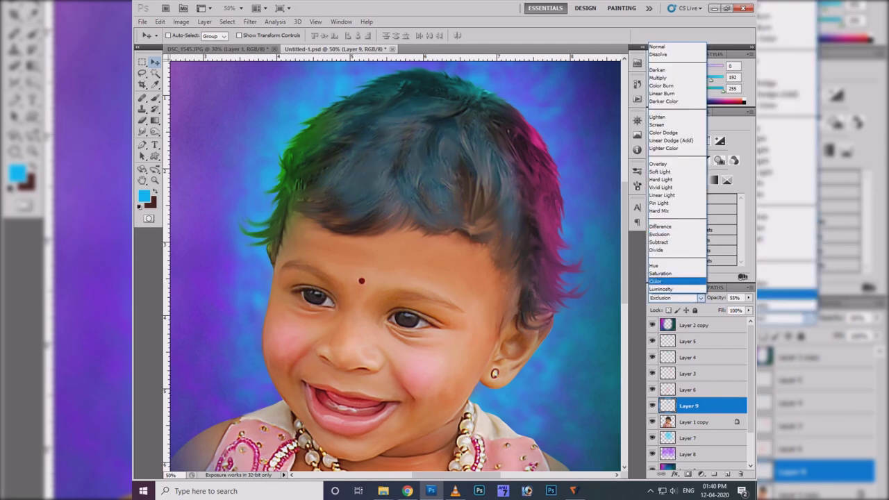
left_click(659, 280)
key("1")
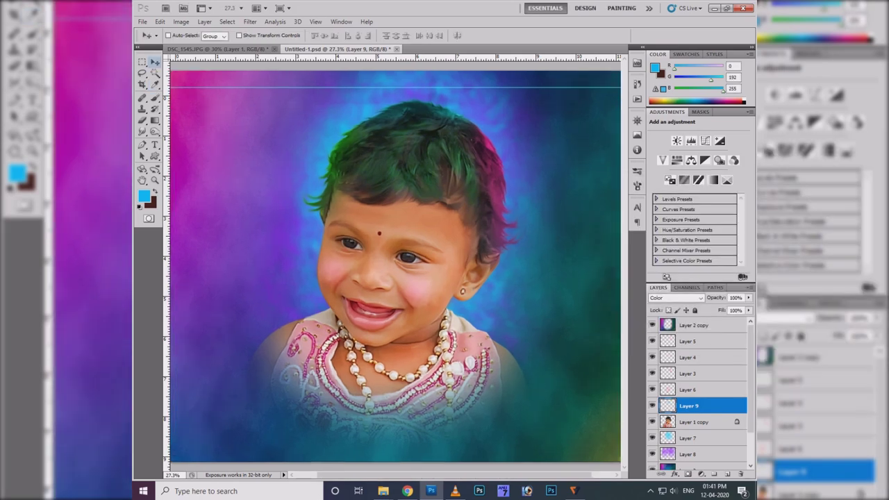
Step: Paint a Quick Mask over the right side of the hair and turn it into a selection
key("b")
key("q")
left_click_drag(486, 122, 514, 208)
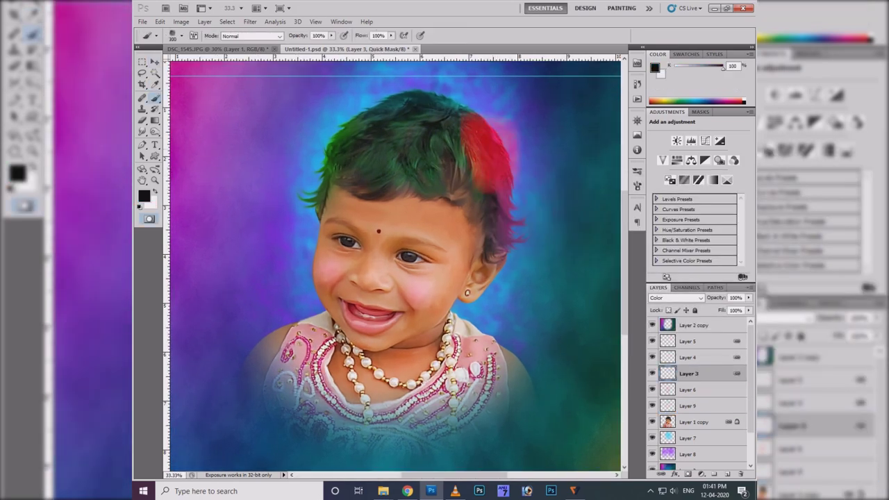
right_click(421, 143)
scroll(576, 309, "down", 5)
key("Escape")
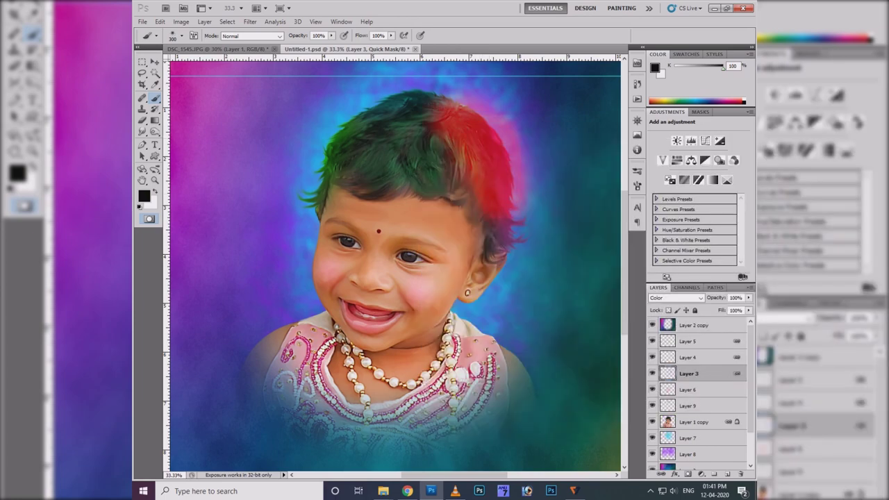
key("q")
Step: Feather the selection, hue-shift that hair to pinkish-magenta, and deselect
key("shift+F6")
key("Return")
key("ctrl+u")
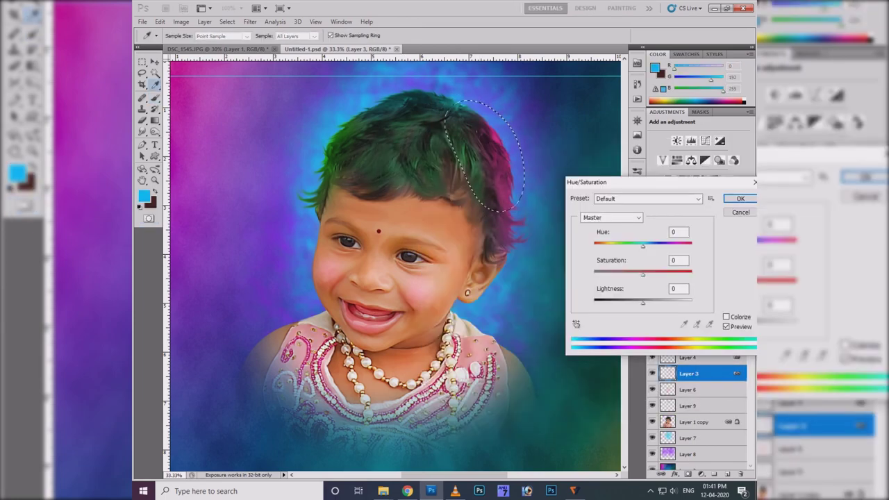
key("Return")
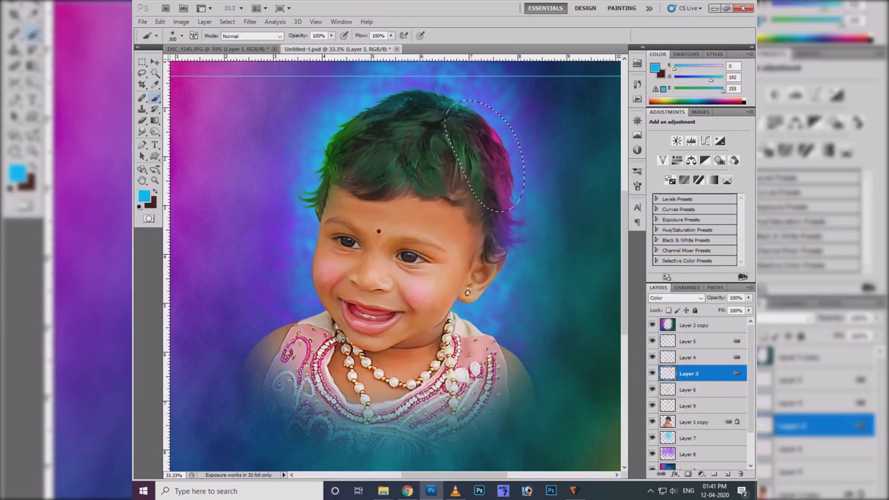
key("ctrl+d")
key("v")
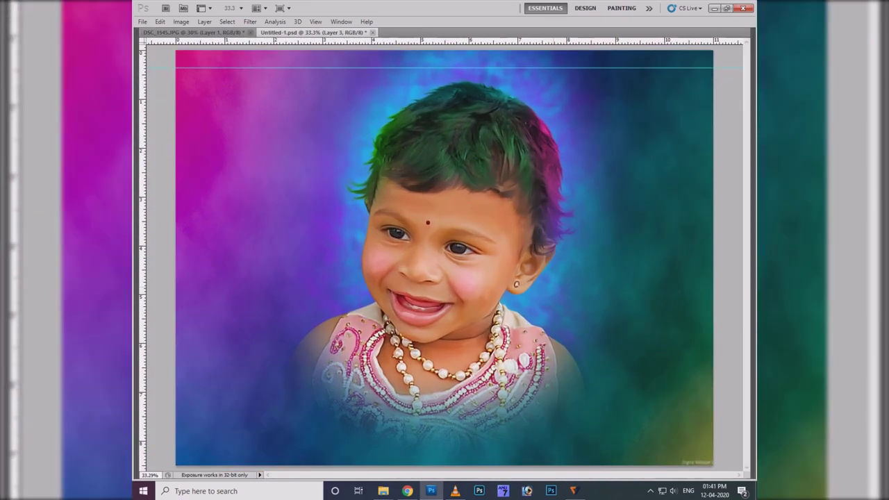